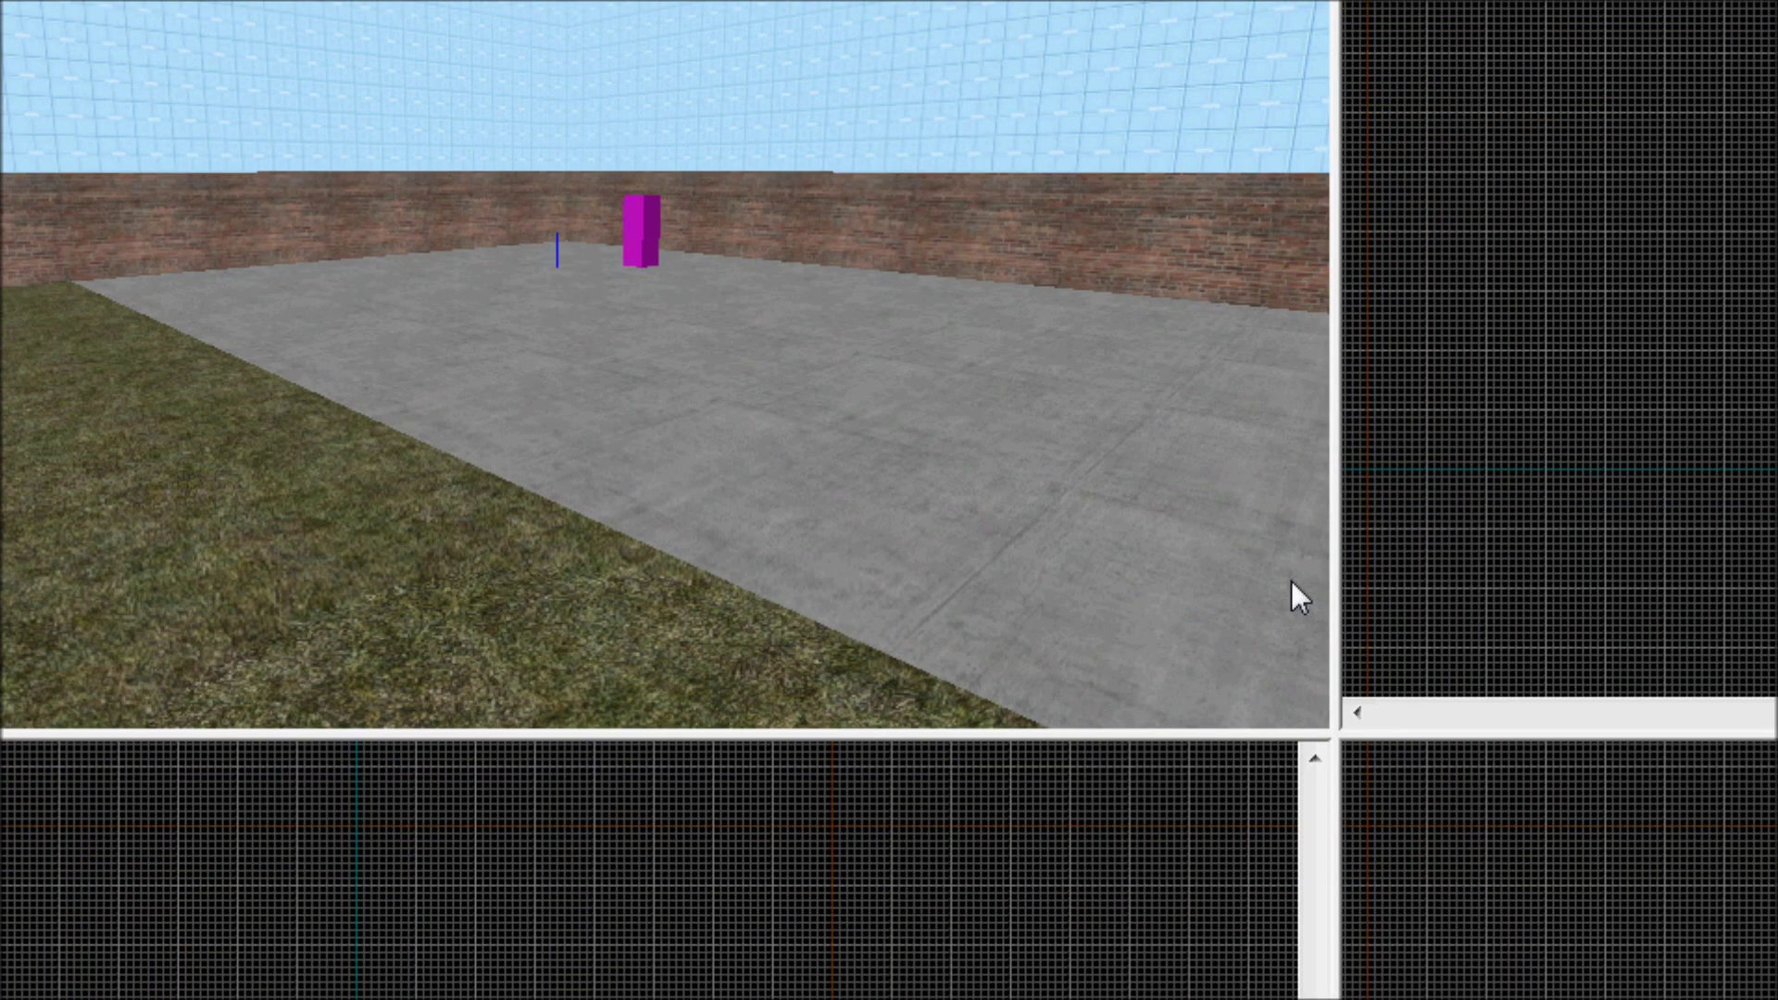
# Step: Create a brick wall block across the room's inner width where grass meets concrete, 32 units thick and 256 units high
pyautogui.press('z')
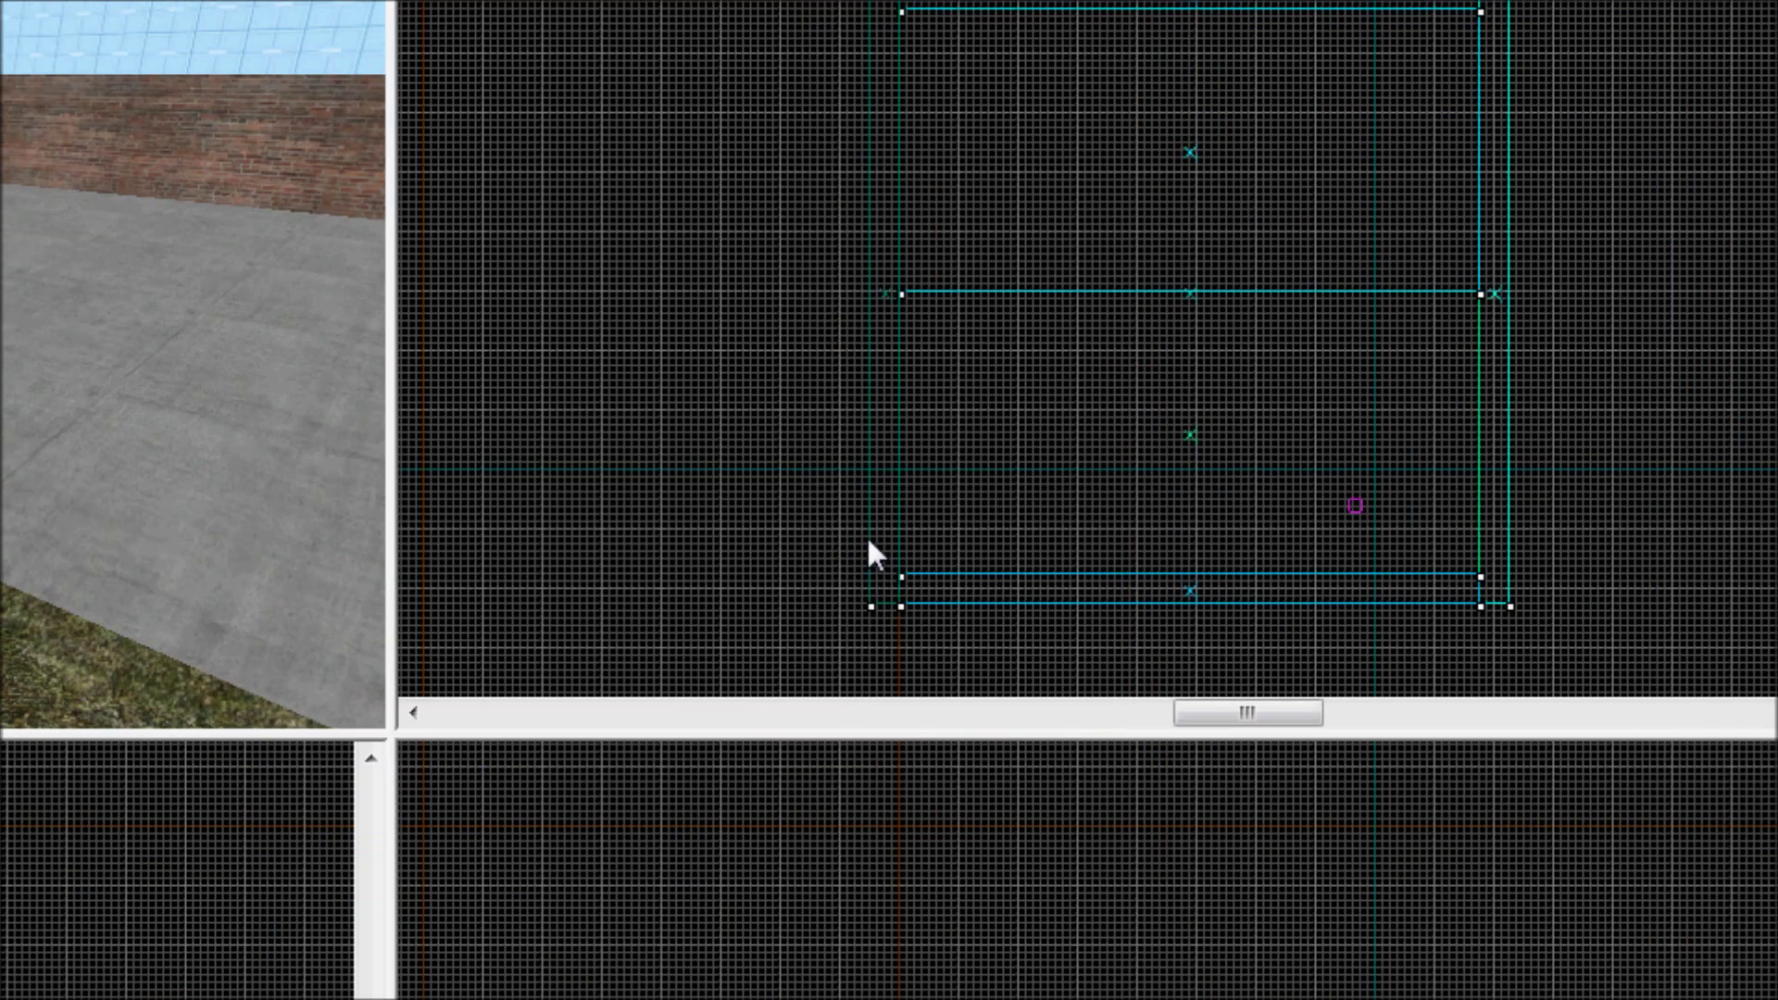
pyautogui.scroll(3, 1134, 399)
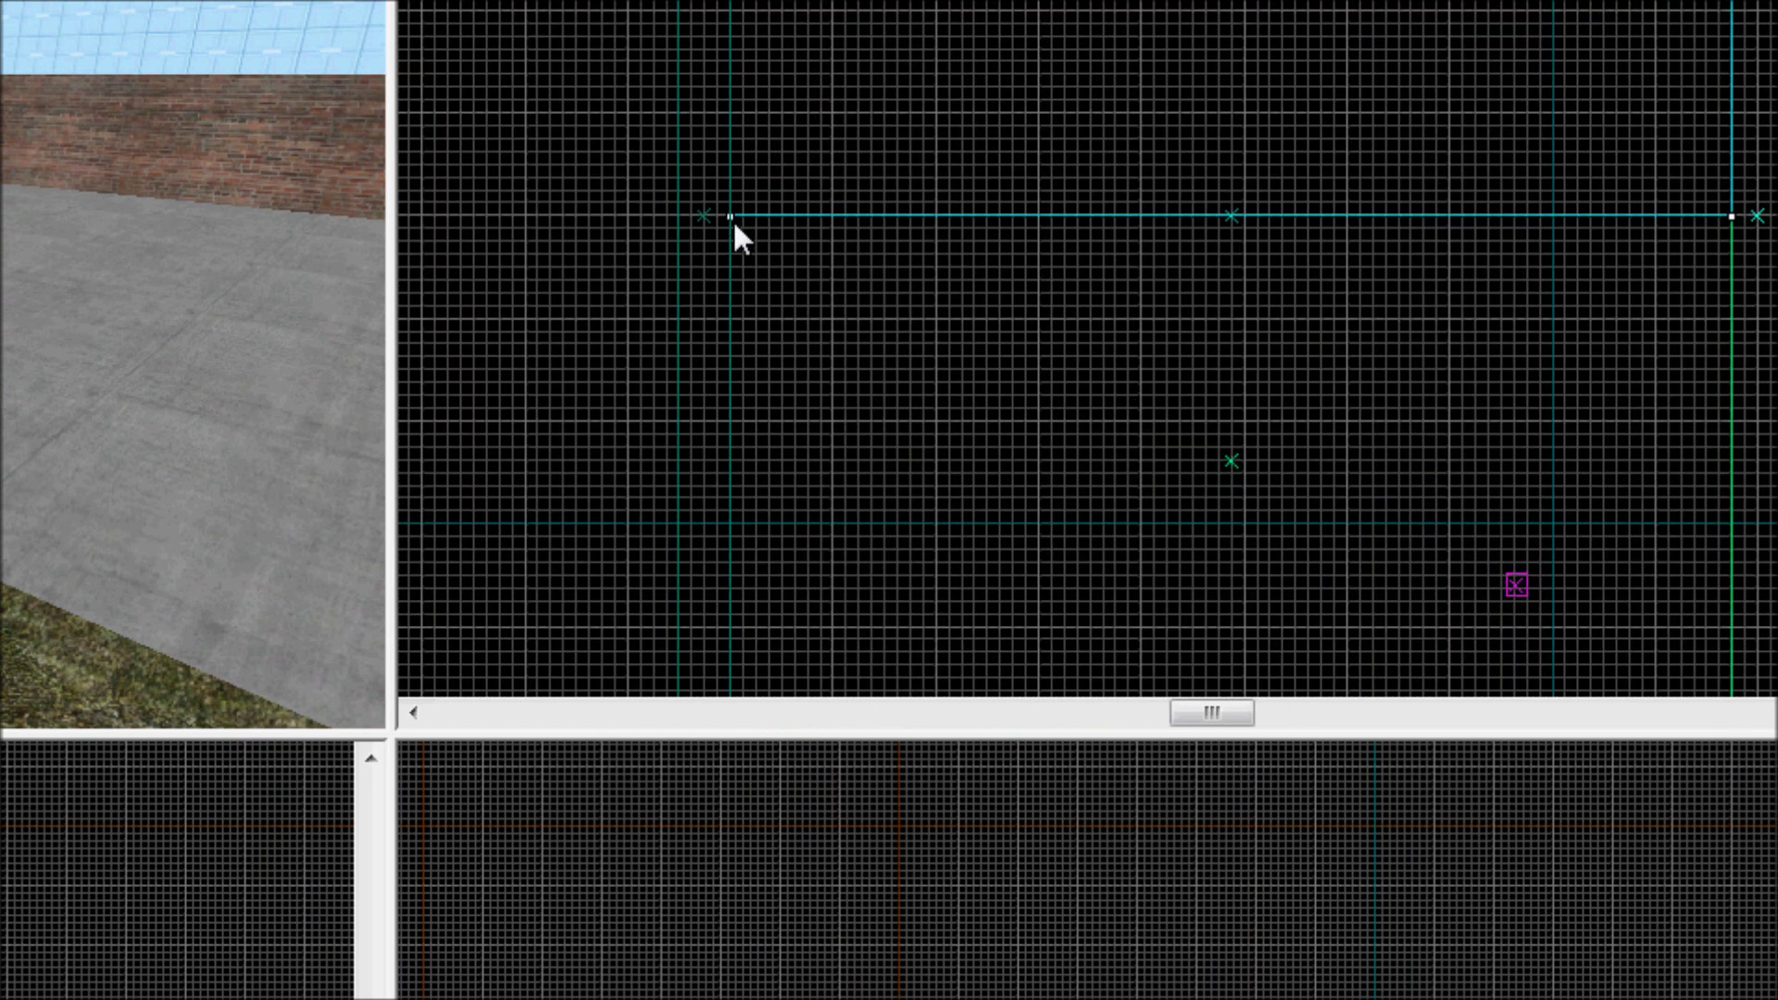
pyautogui.moveTo(733, 222)
pyautogui.mouseDown()
pyautogui.moveTo(794, 242)
pyautogui.moveTo(810, 219)
pyautogui.moveTo(956, 193)
pyautogui.moveTo(1774, 215)
pyautogui.moveTo(1748, 216)
pyautogui.mouseUp()
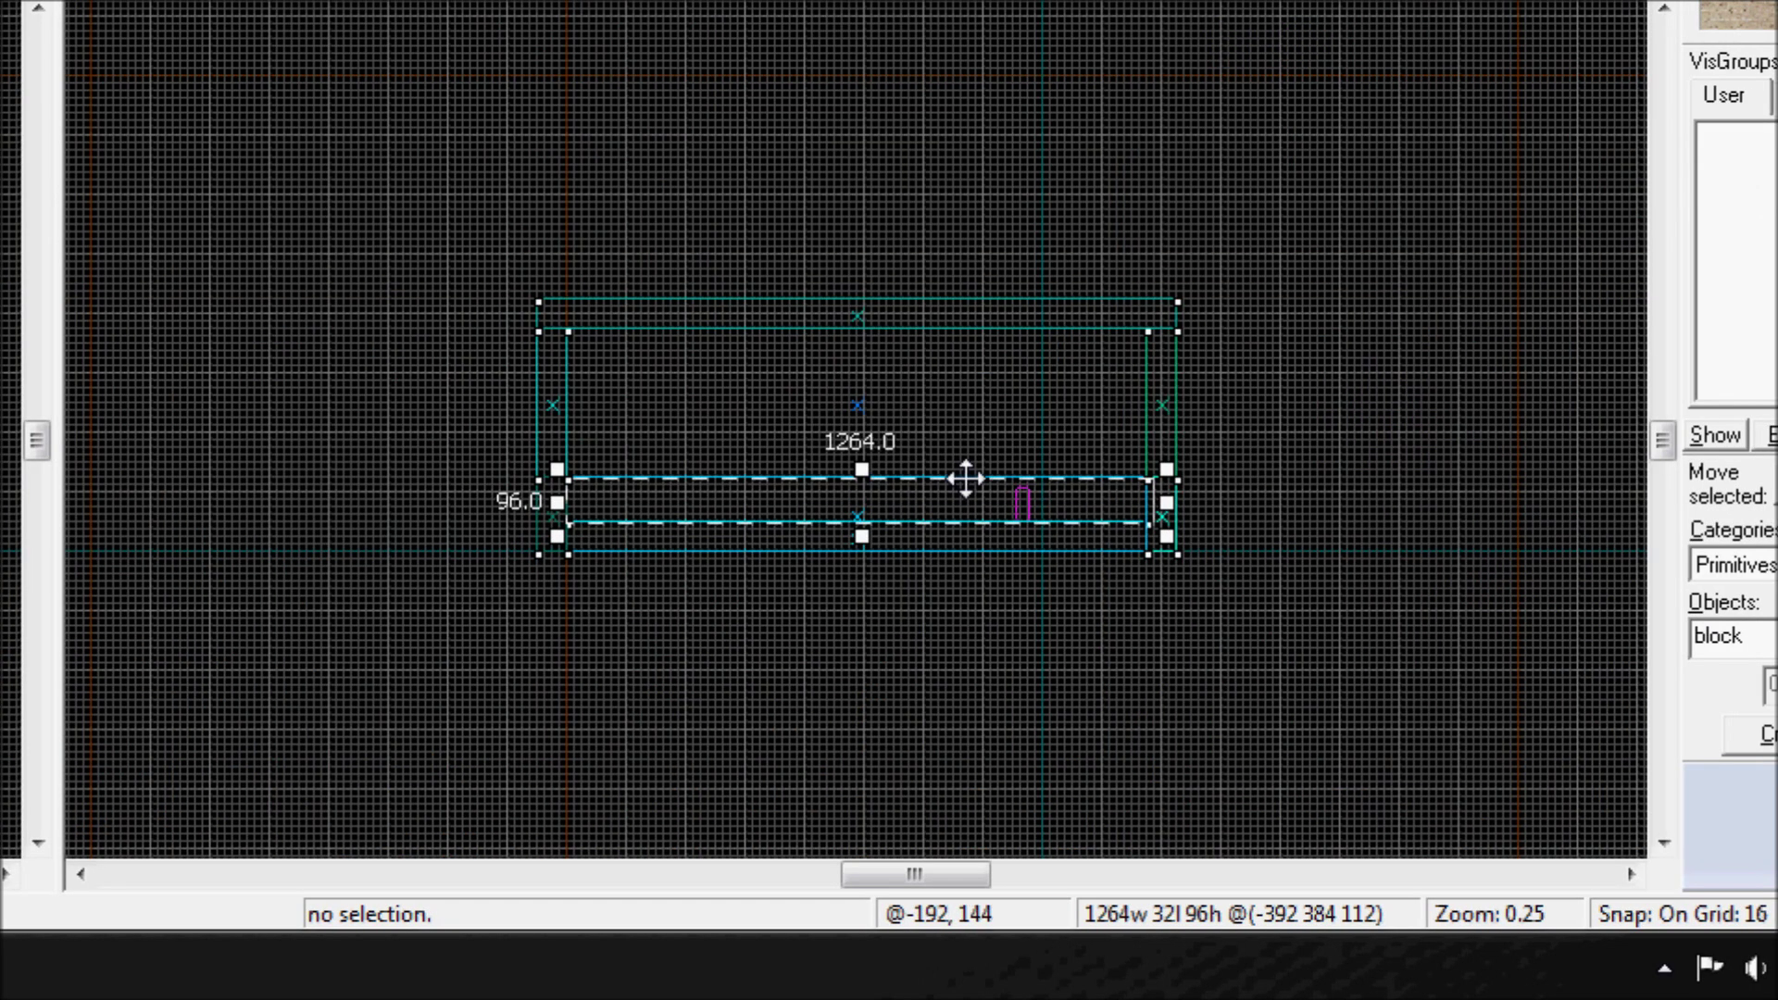
pyautogui.scroll(4, 963, 476)
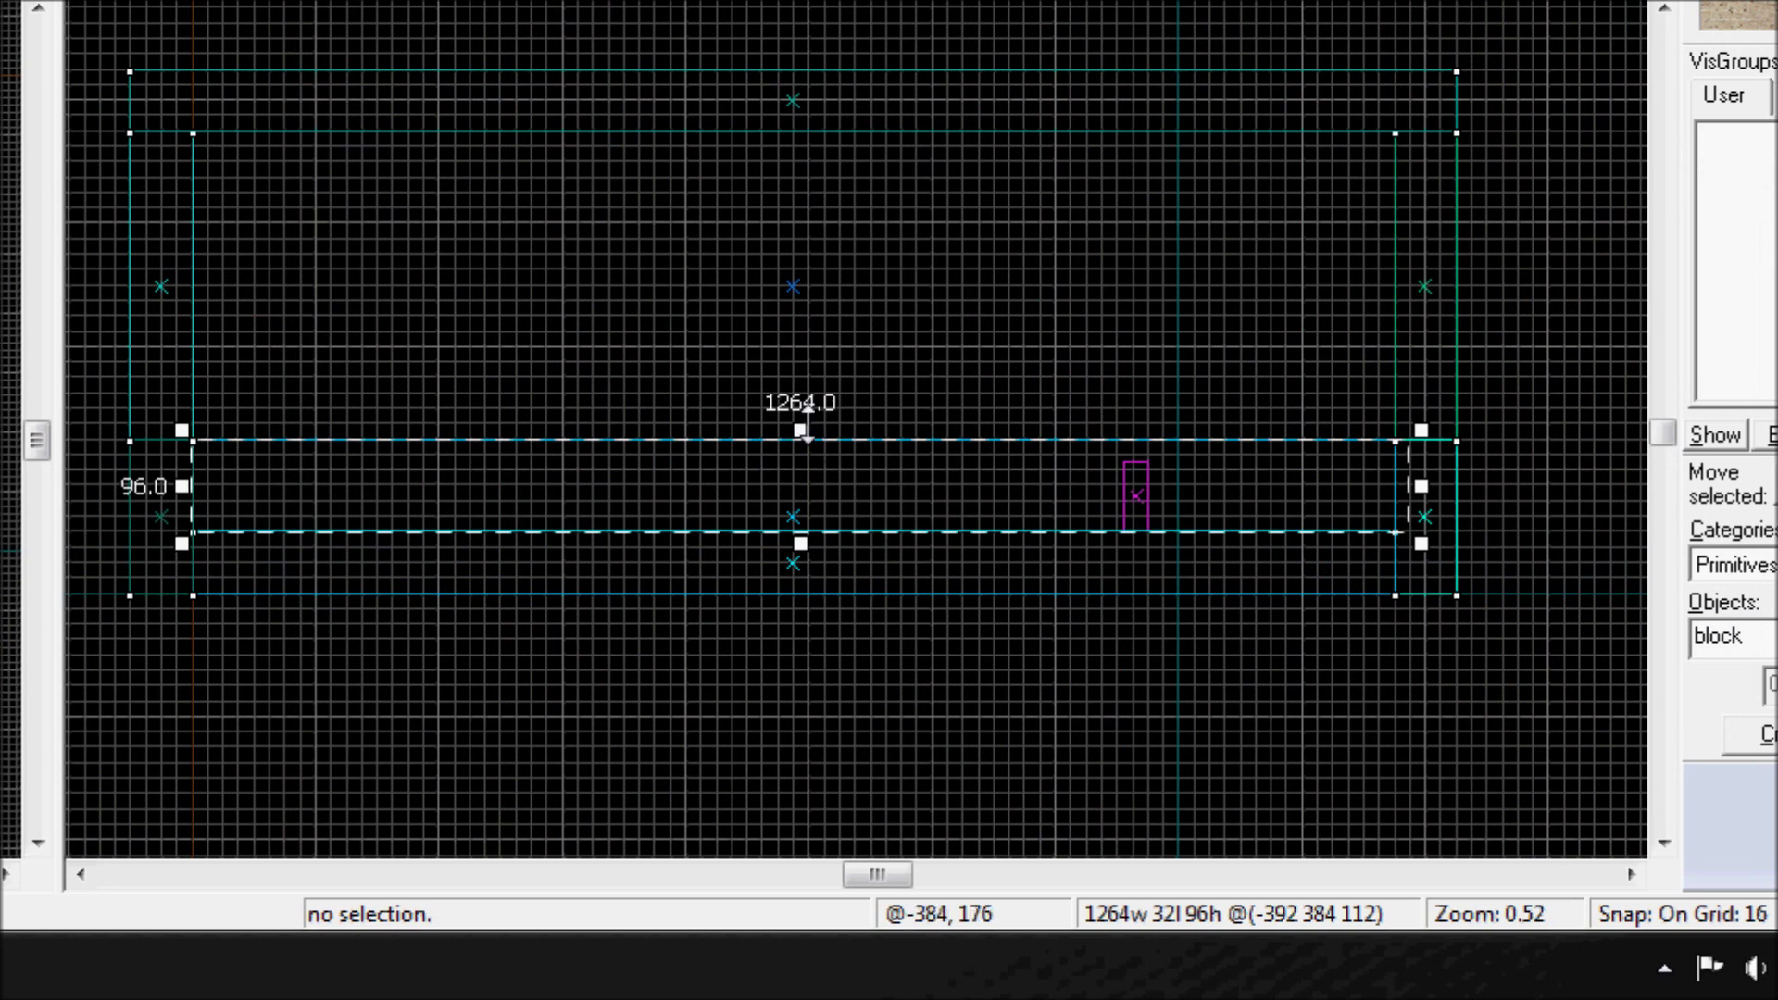
pyautogui.moveTo(802, 431)
pyautogui.mouseDown()
pyautogui.moveTo(798, 129)
pyautogui.moveTo(800, 277)
pyautogui.mouseUp()
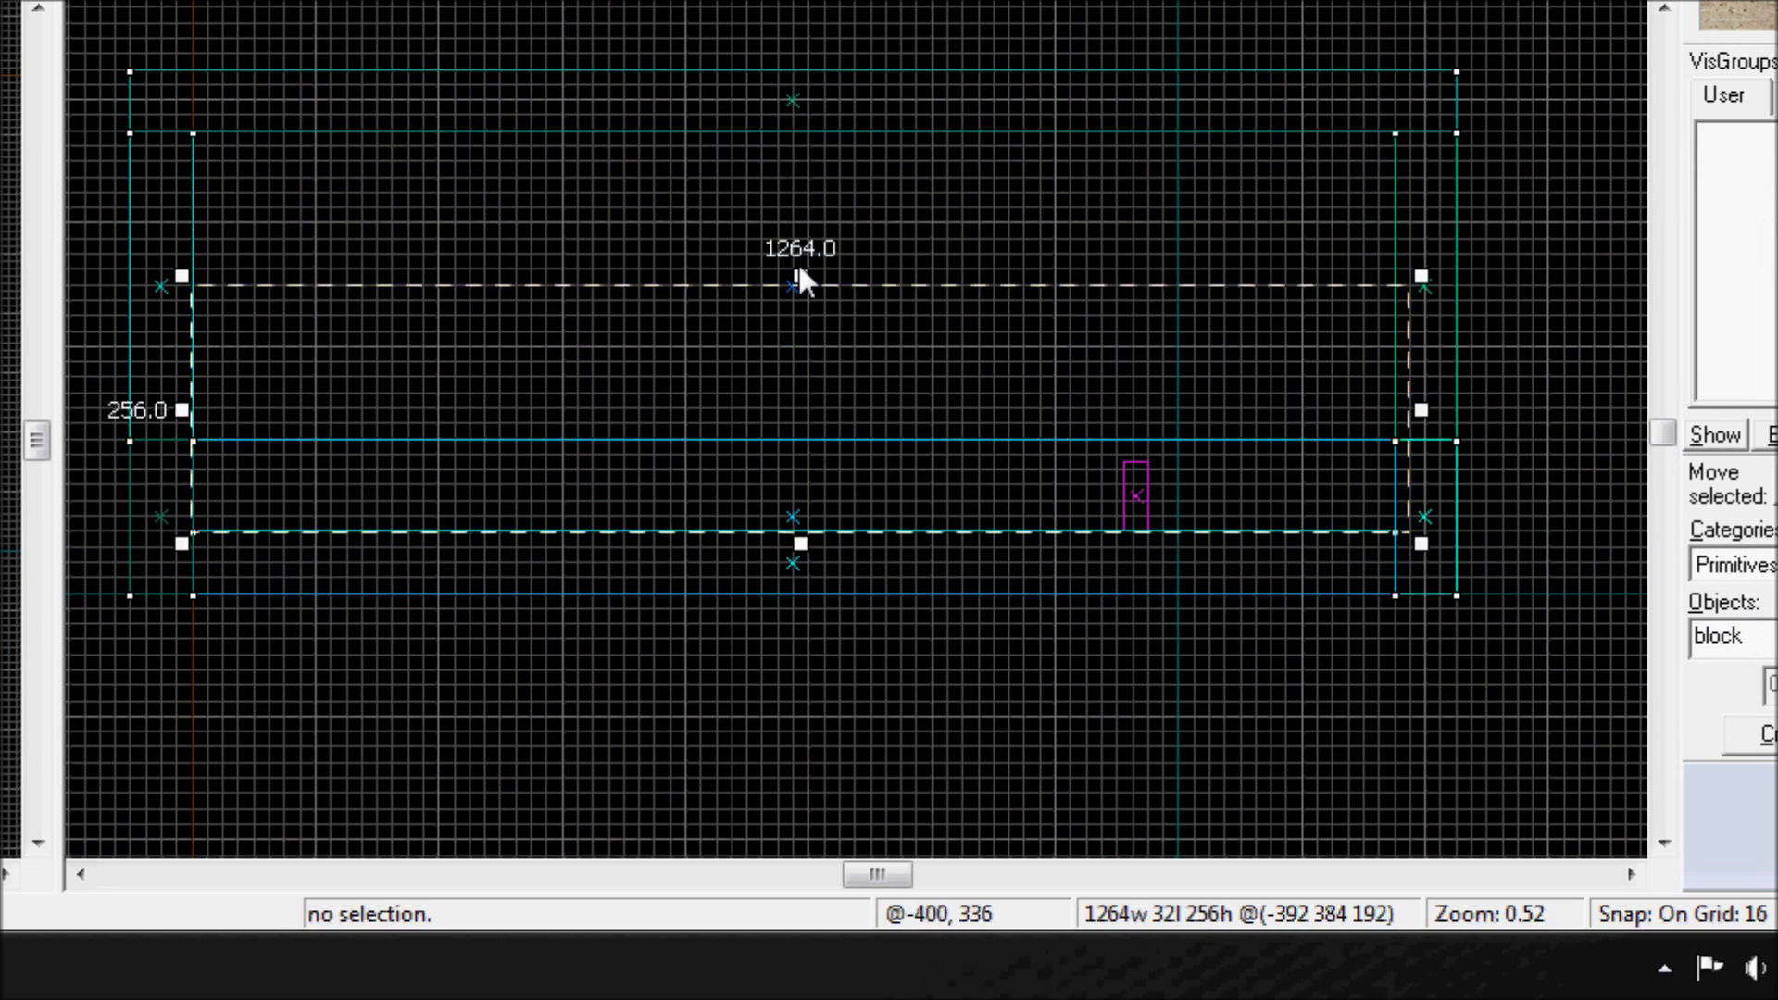
pyautogui.moveTo(1408, 407); pyautogui.dragTo(1398, 415)
pyautogui.press('Return')
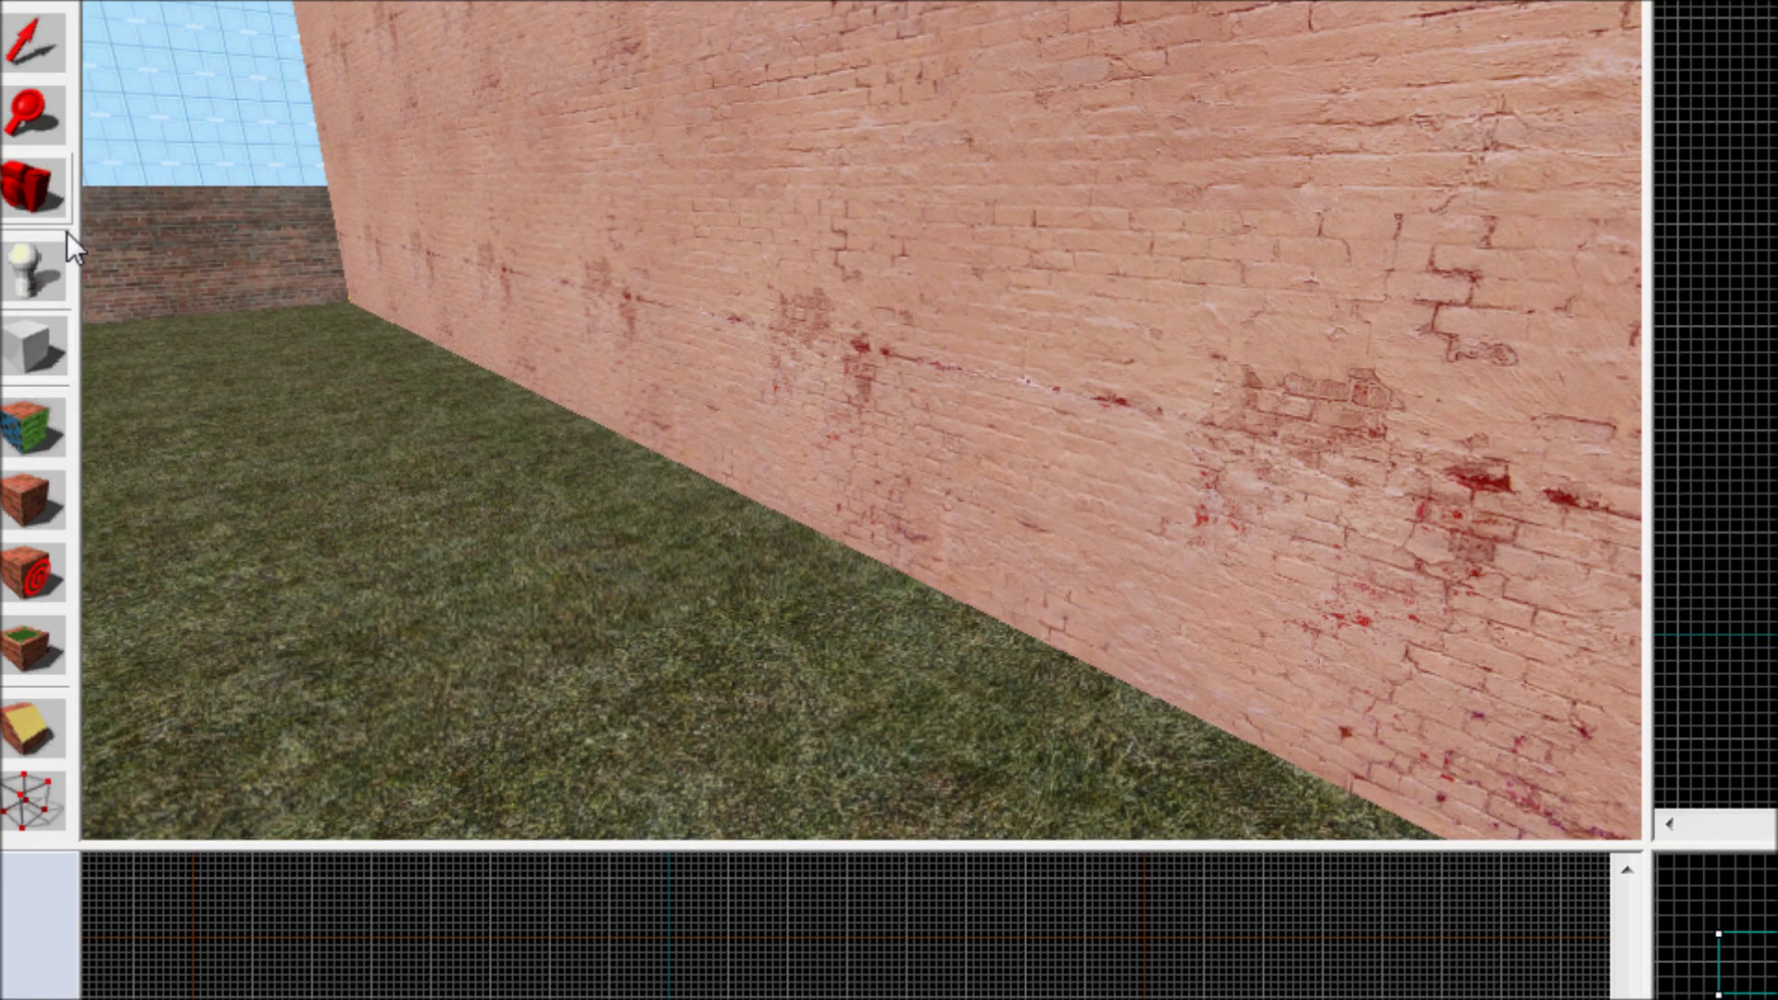
pyautogui.click(60, 215)
pyautogui.moveTo(861, 420); pyautogui.dragTo(861, 420)
pyautogui.press('w')
pyautogui.press('s')
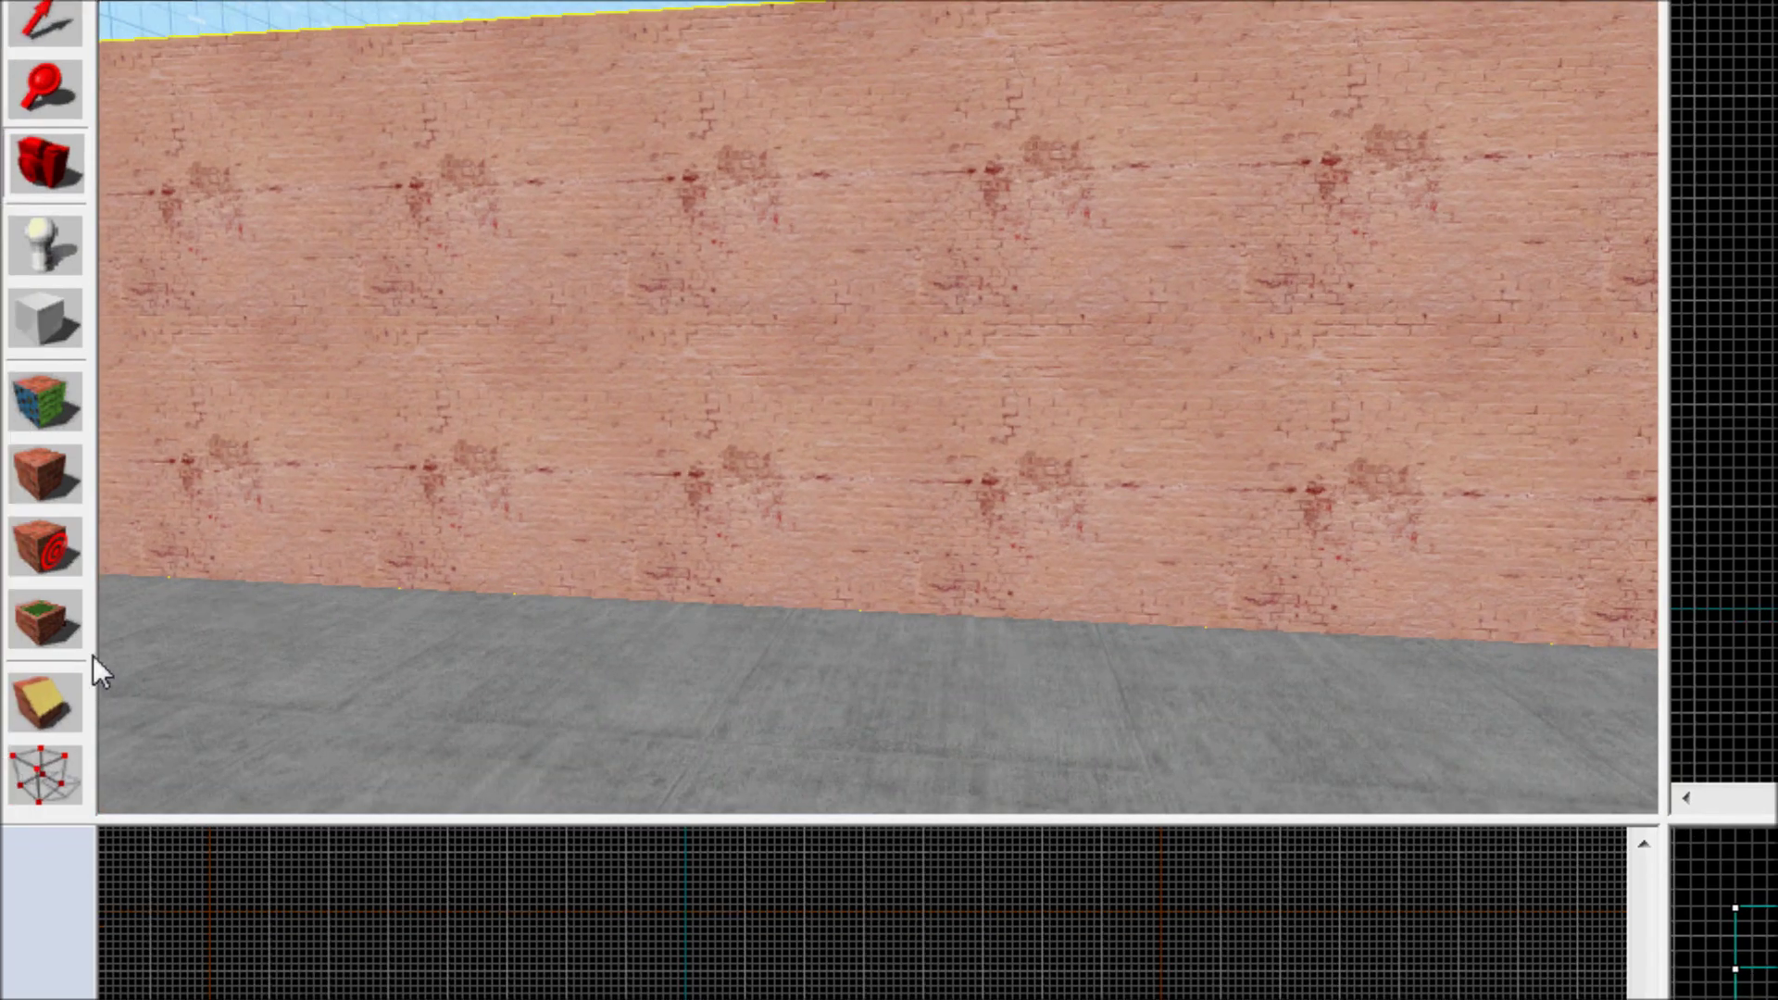
pyautogui.click(32, 710)
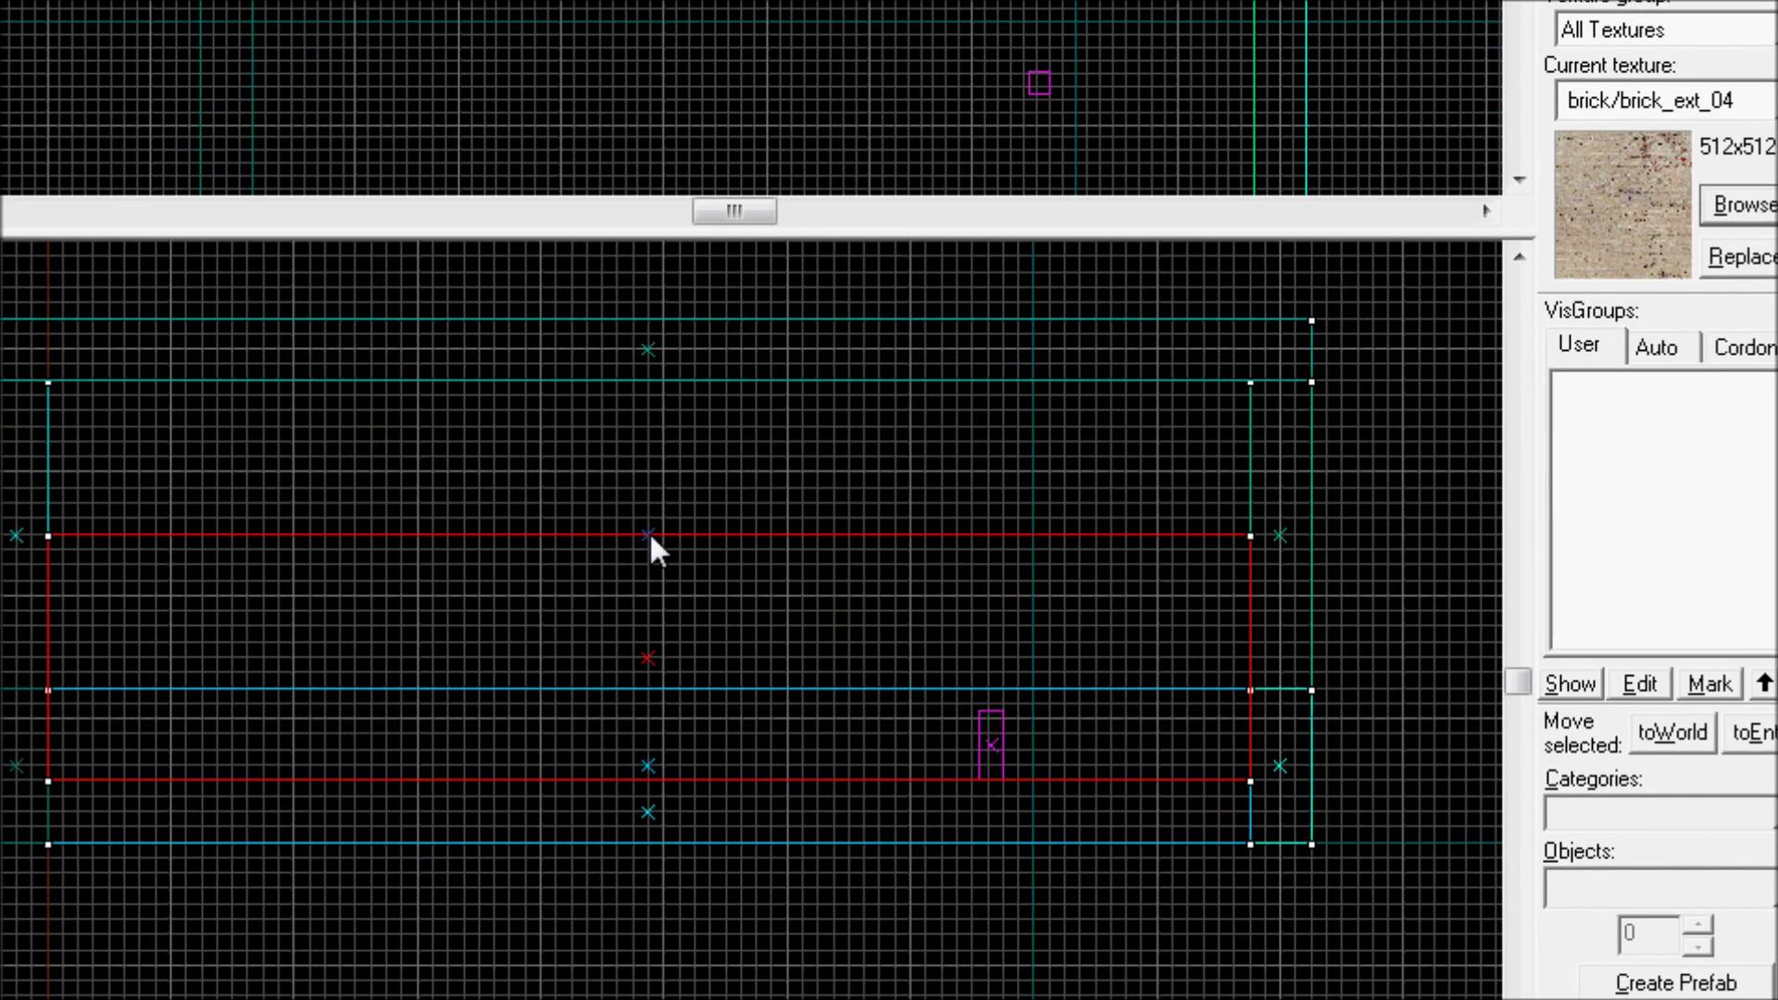
pyautogui.moveTo(650, 535); pyautogui.dragTo(652, 587)
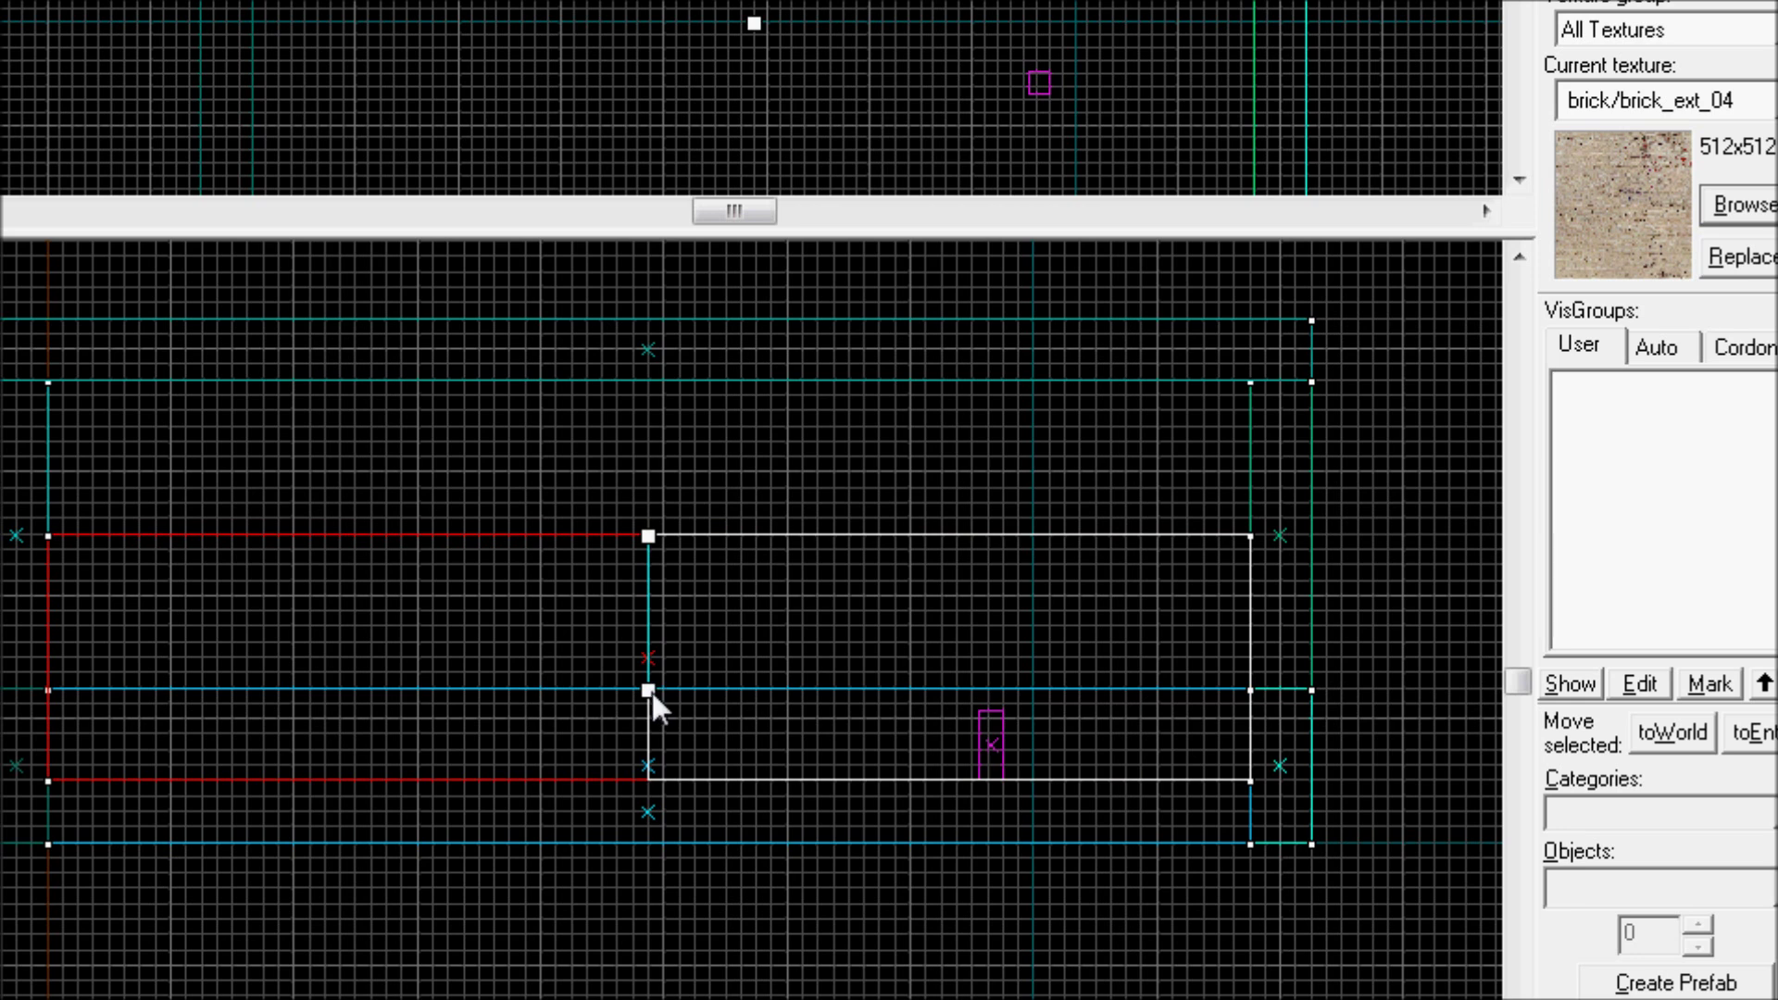
pyautogui.moveTo(651, 689); pyautogui.dragTo(648, 719)
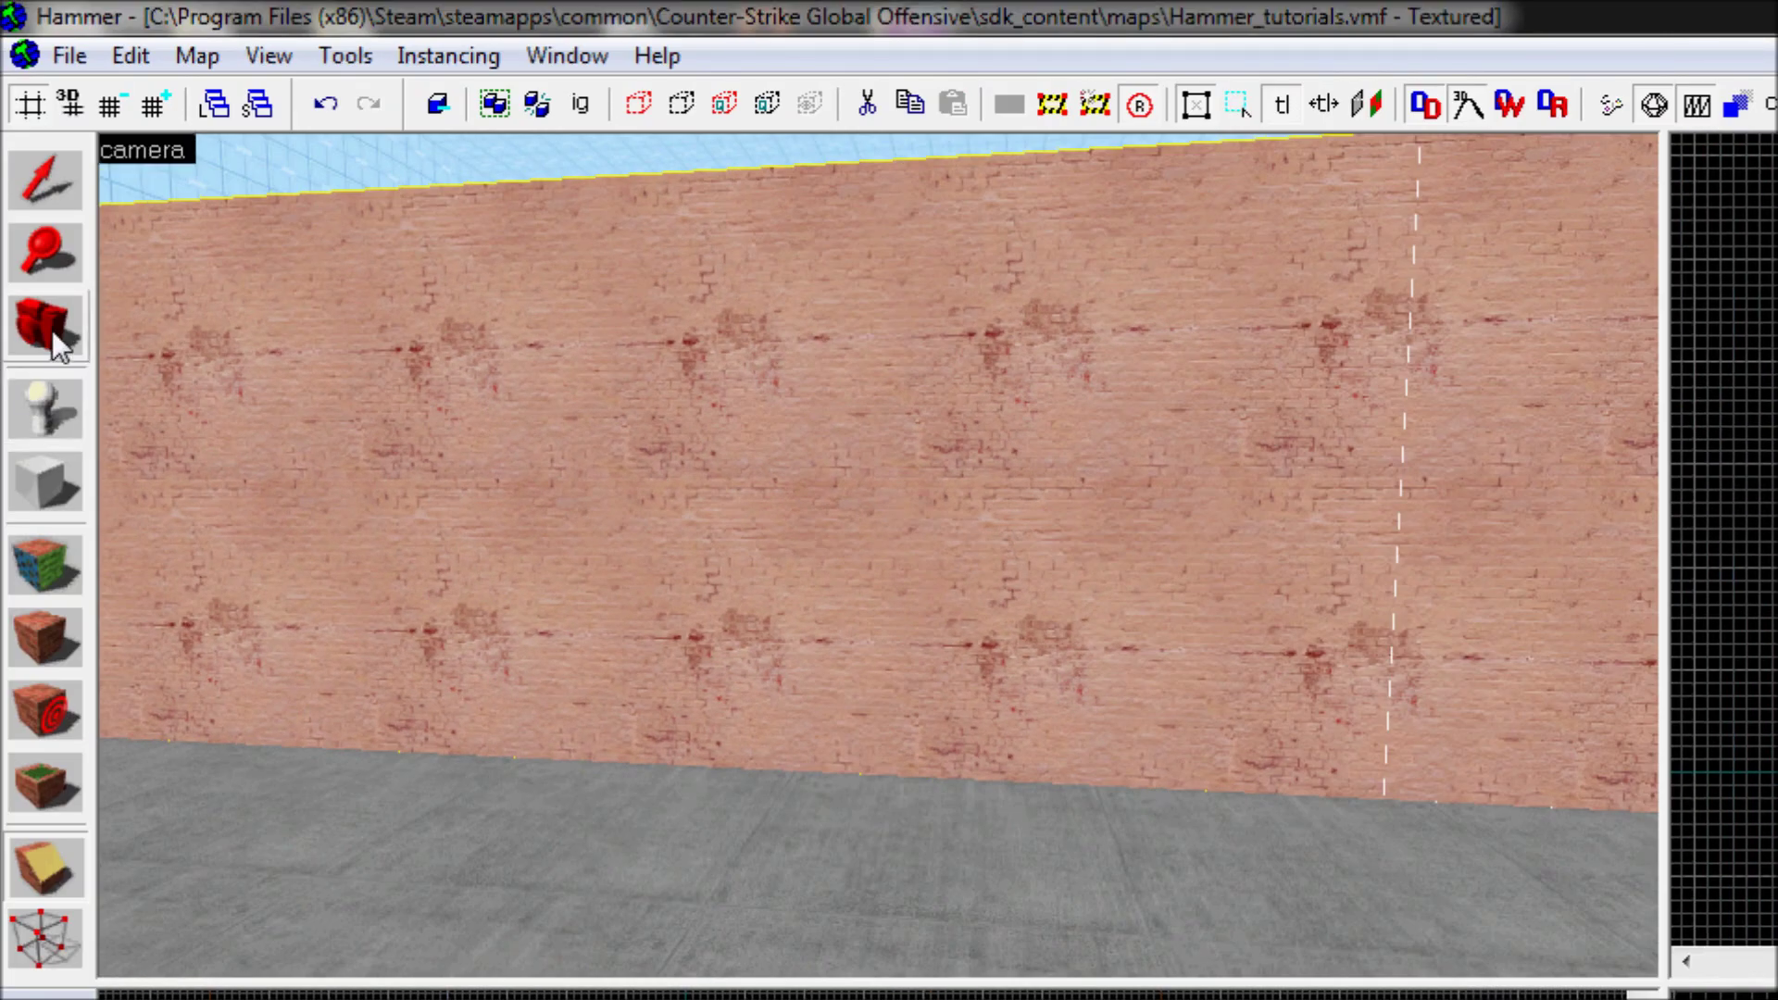
pyautogui.click(53, 332)
pyautogui.moveTo(302, 344); pyautogui.dragTo(879, 555)
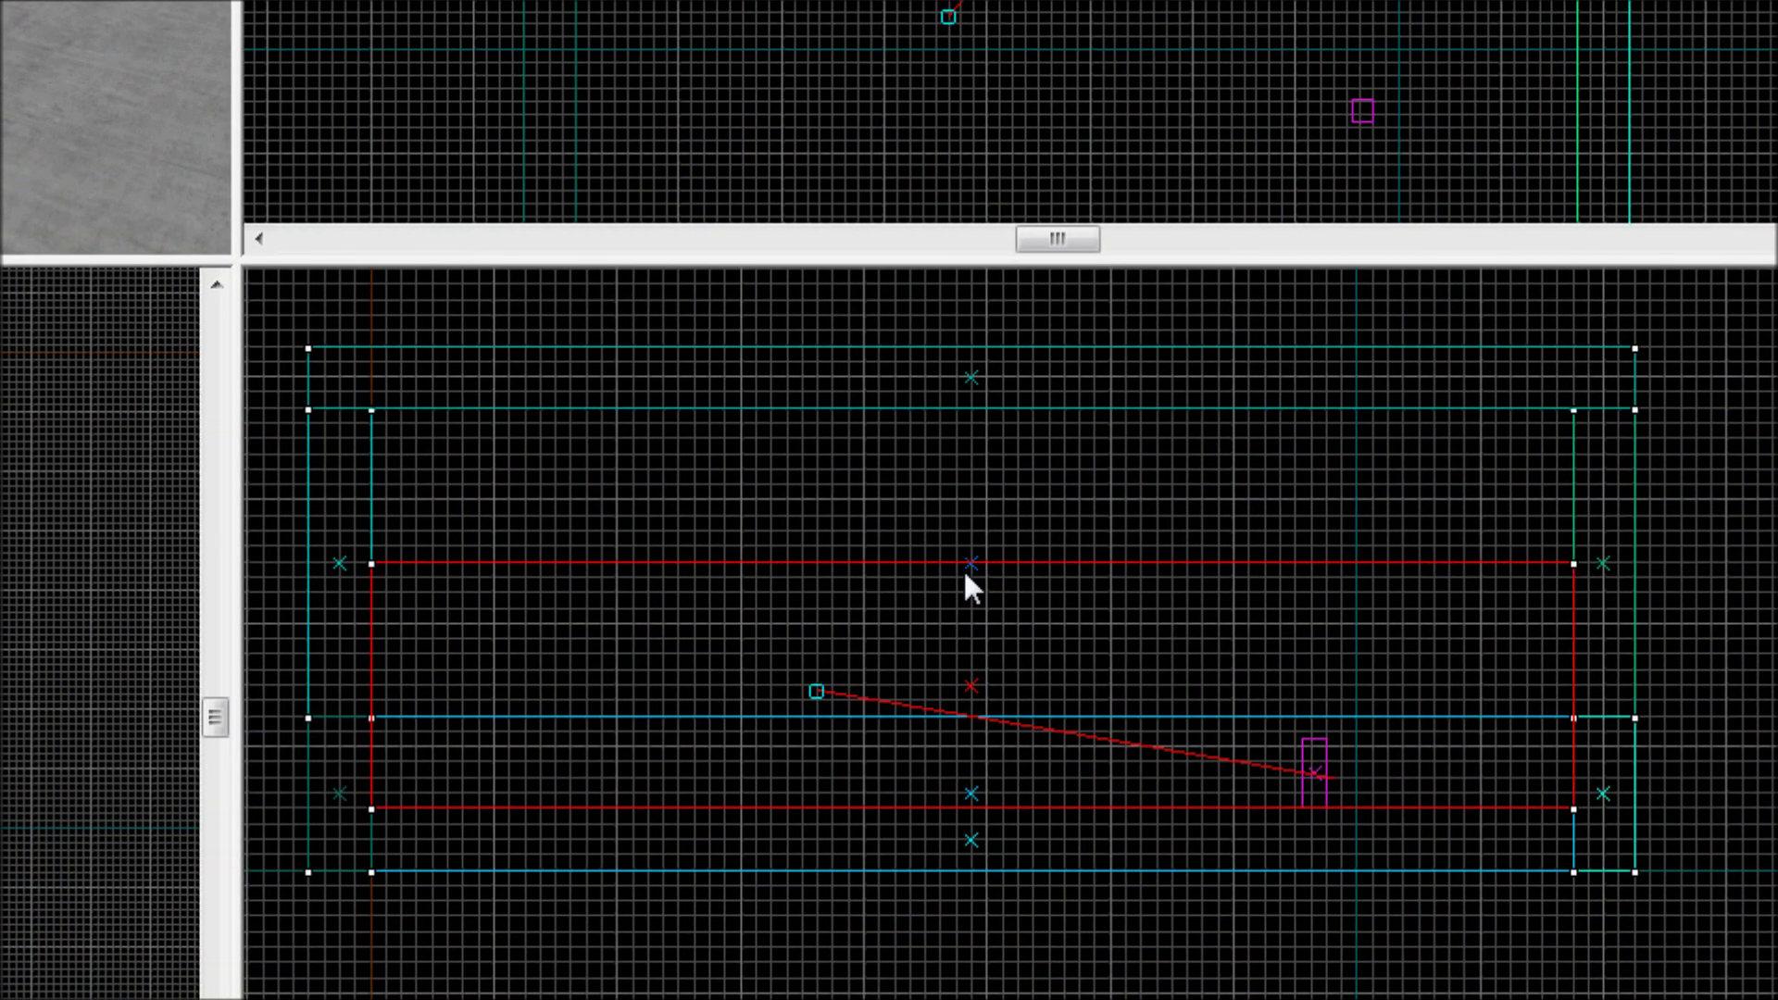
# Step: Clip the new wall vertically at its middle in the front view, keeping only the right half
pyautogui.hotkey('shift', 's')
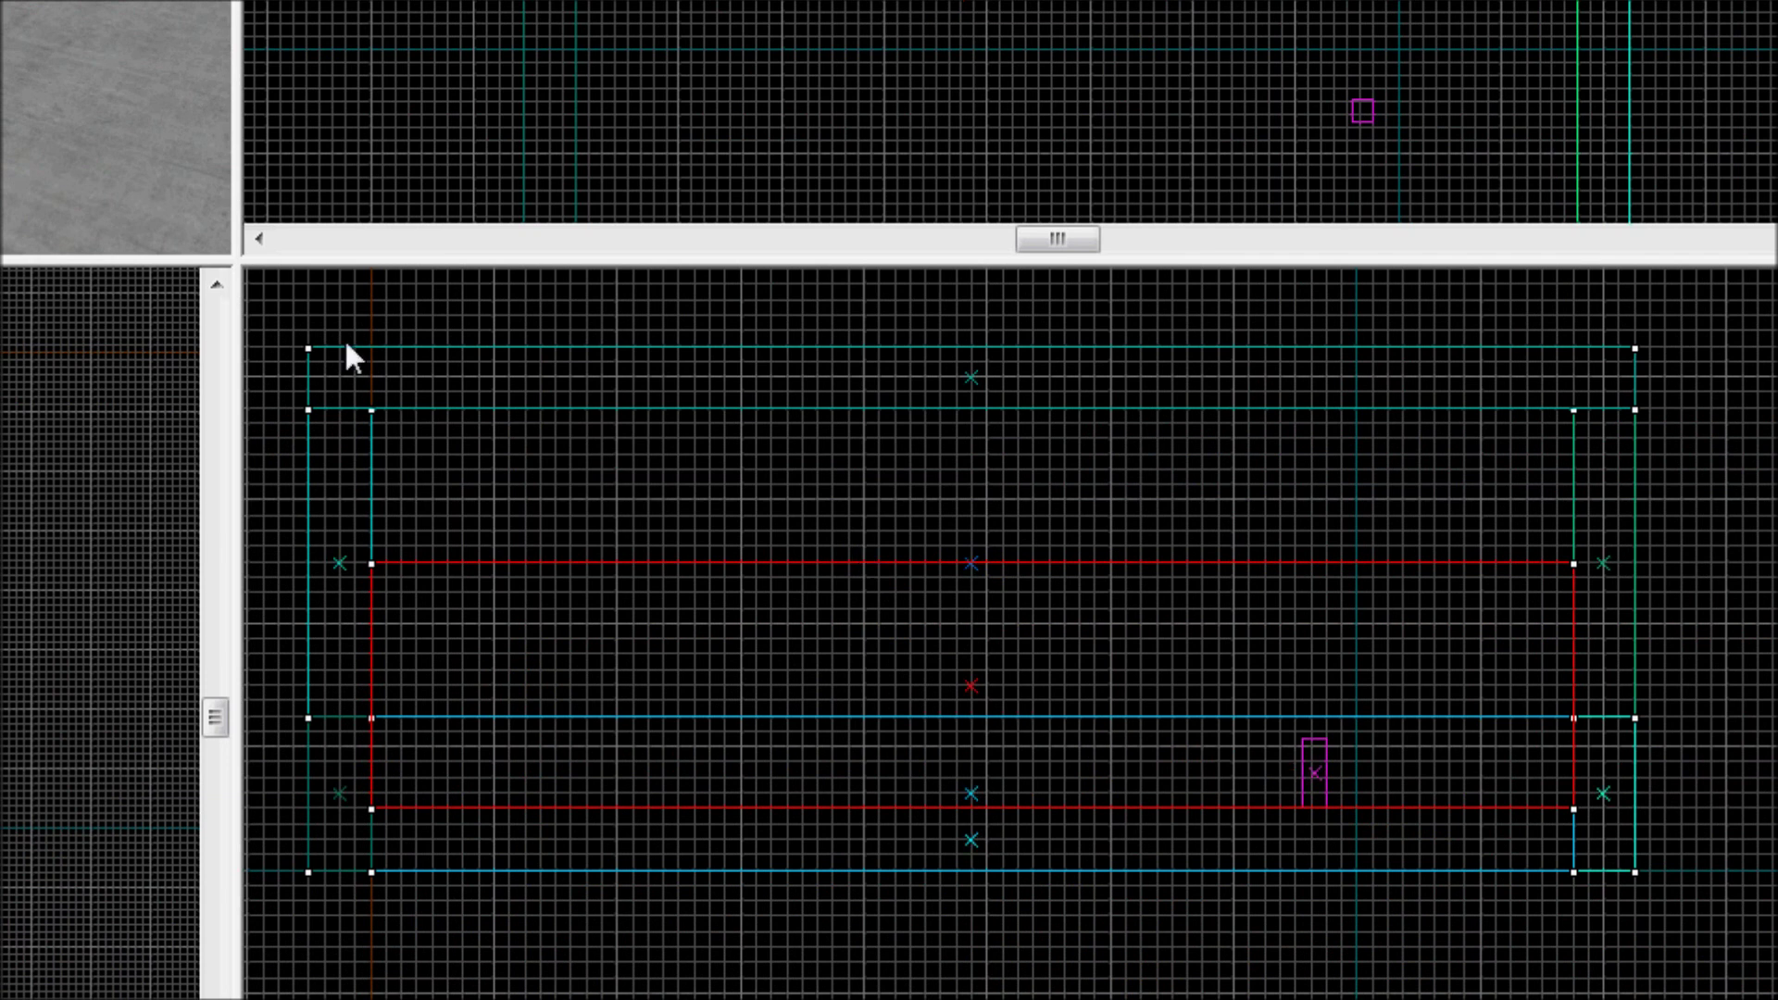
pyautogui.hotkey('shift', 'x')
pyautogui.moveTo(972, 564)
pyautogui.mouseDown()
pyautogui.moveTo(955, 681)
pyautogui.moveTo(971, 748)
pyautogui.mouseUp()
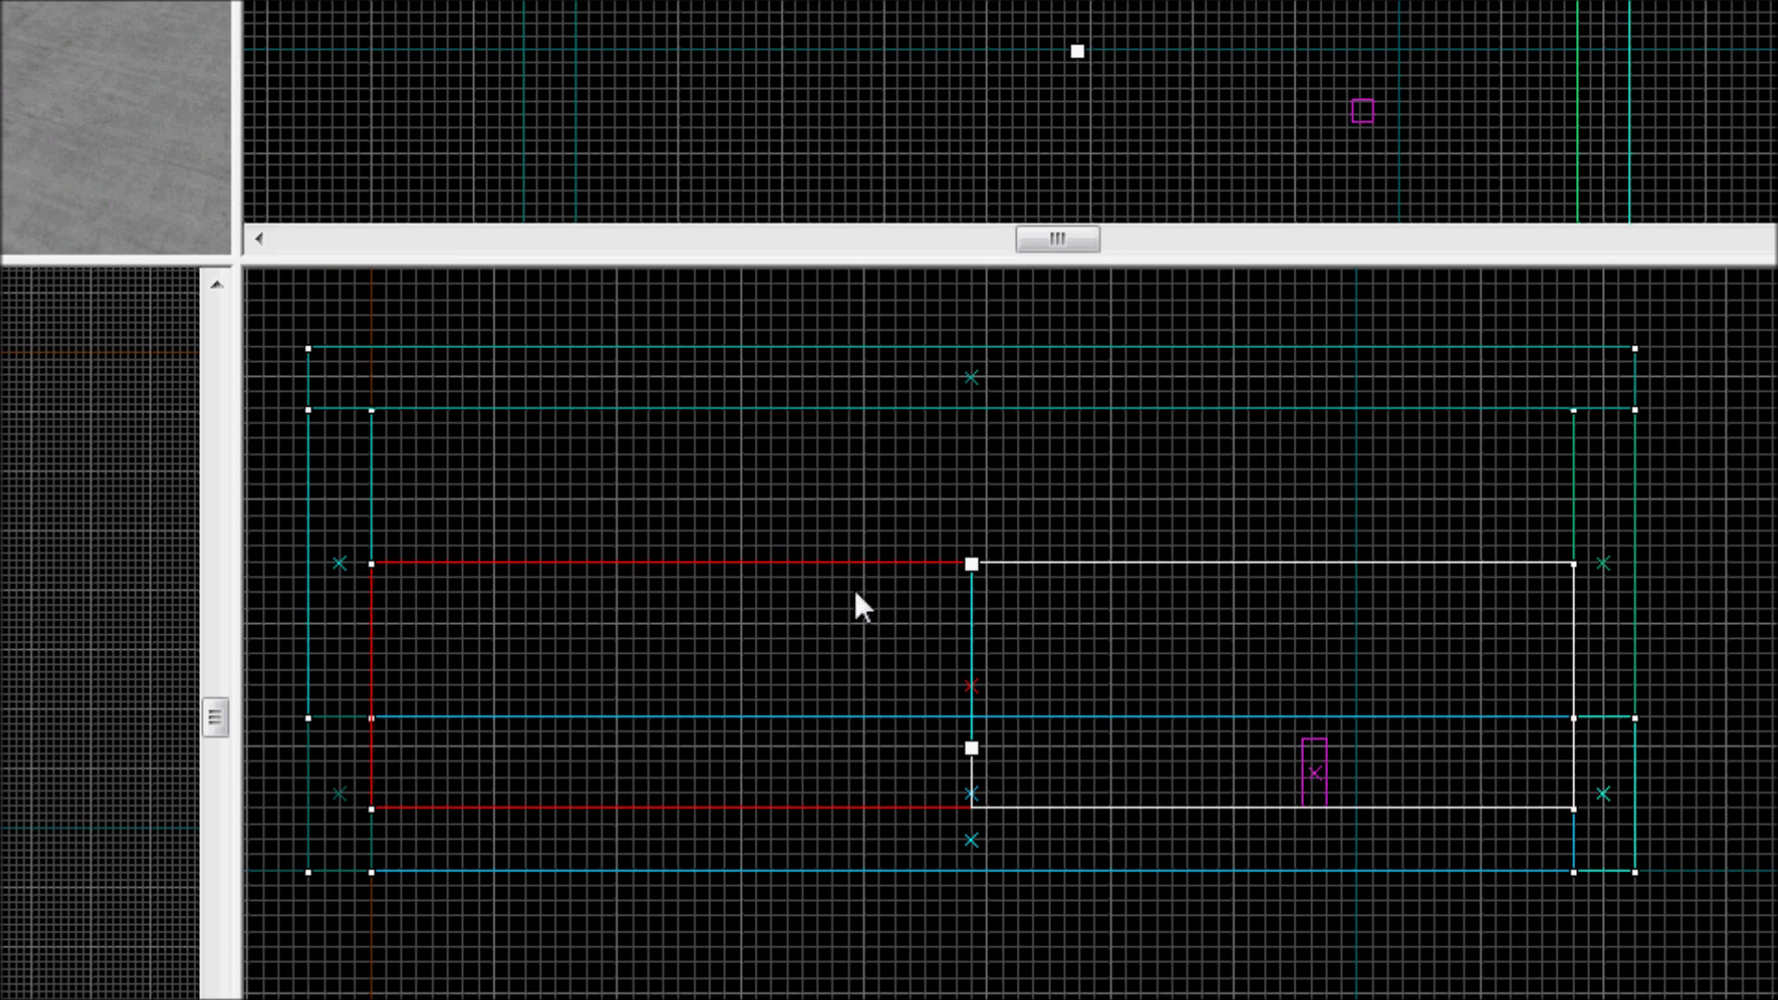
pyautogui.hotkey('shift', 'x')
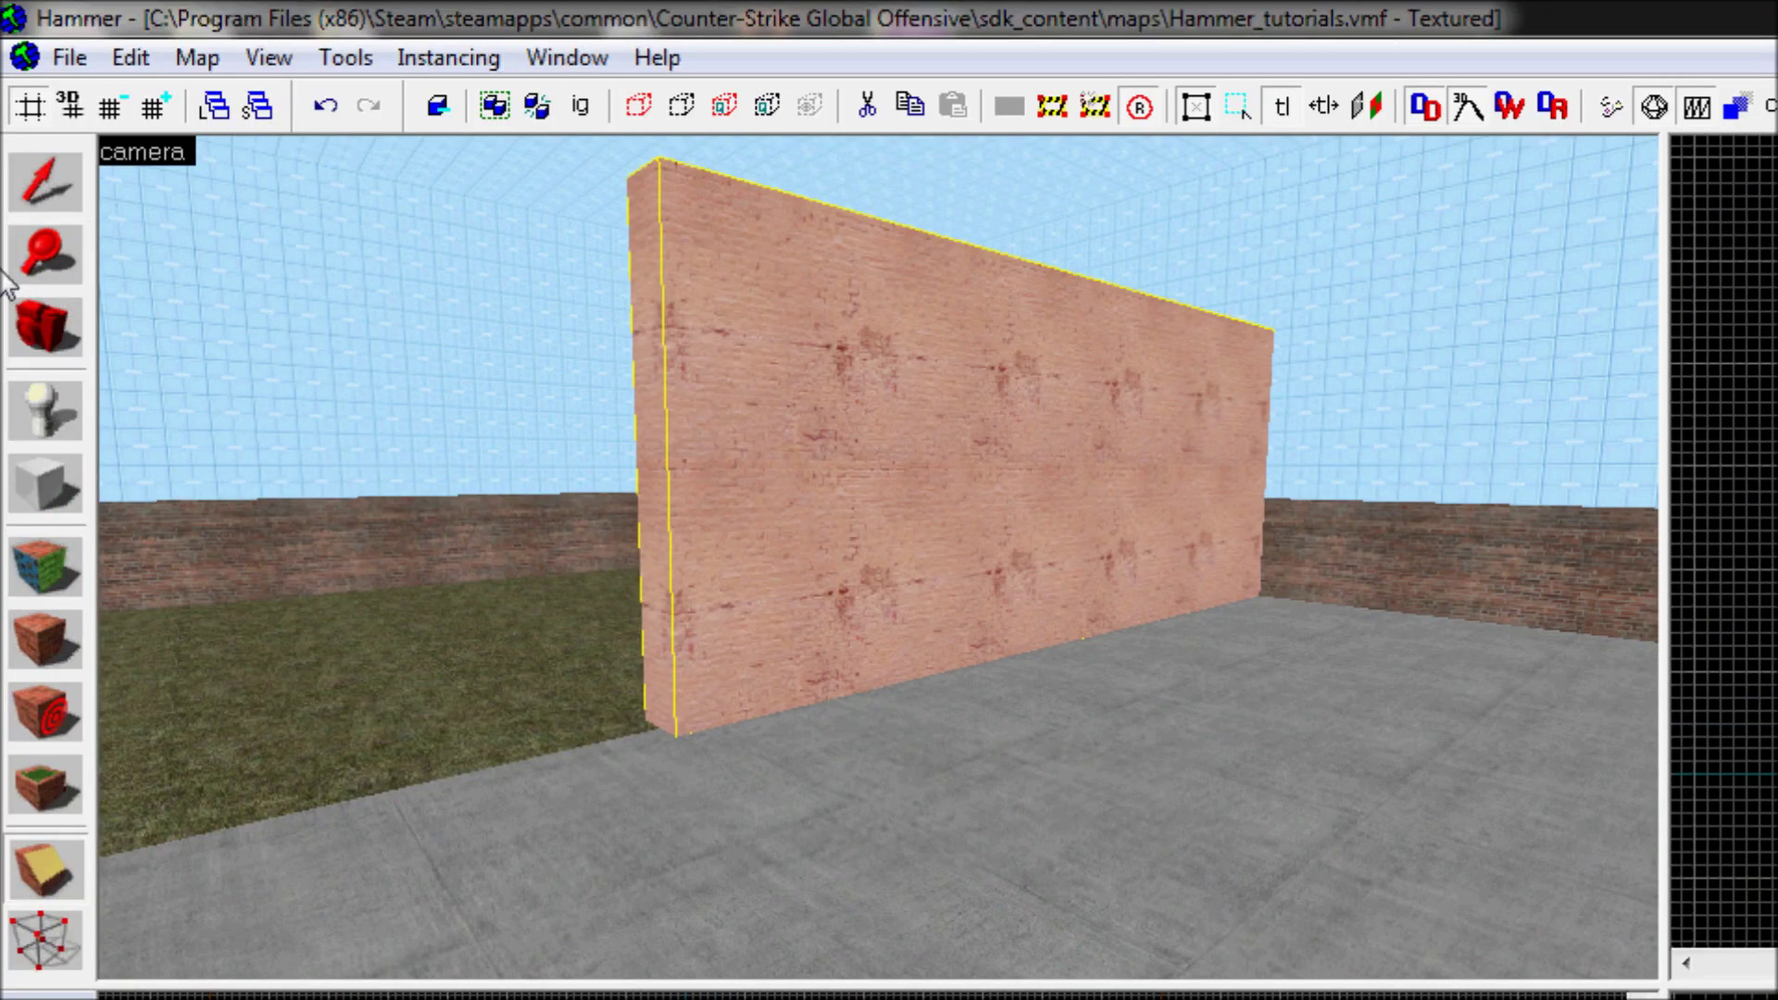
# Step: Inspect the remaining half of the wall in 3D and undo the clip
pyautogui.click(14, 341)
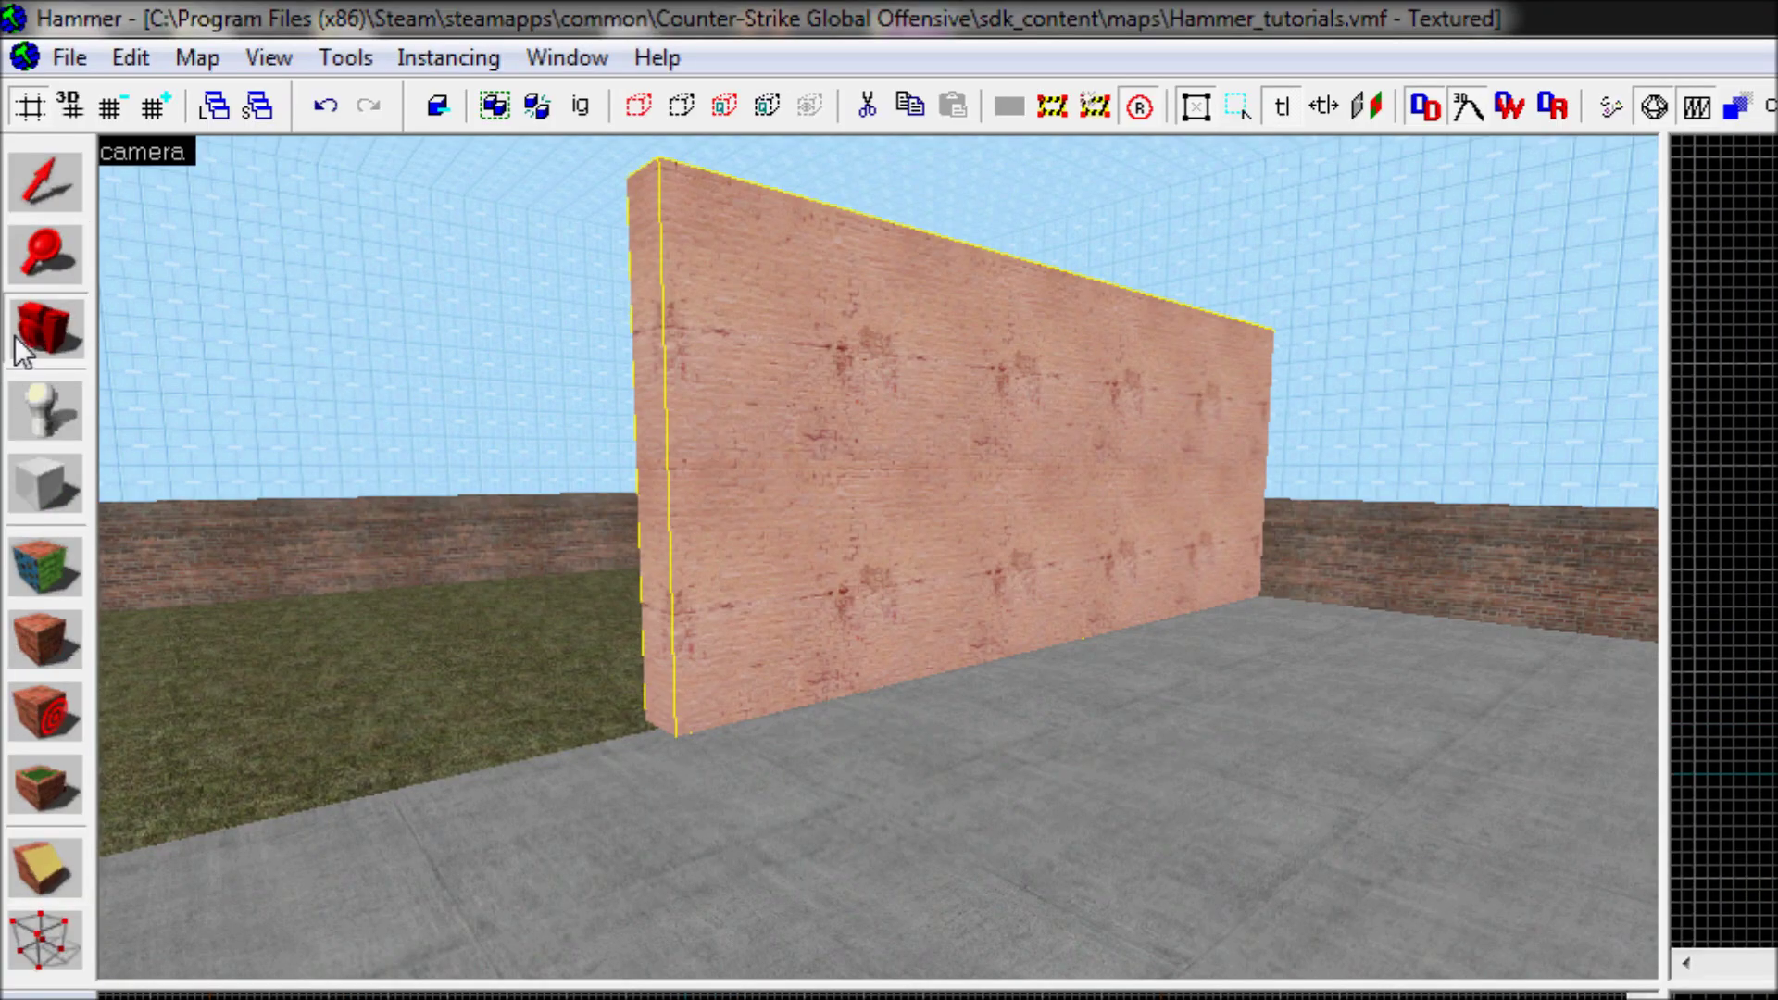
pyautogui.moveTo(877, 558); pyautogui.dragTo(878, 559)
pyautogui.hotkey('ctrl', 'z')
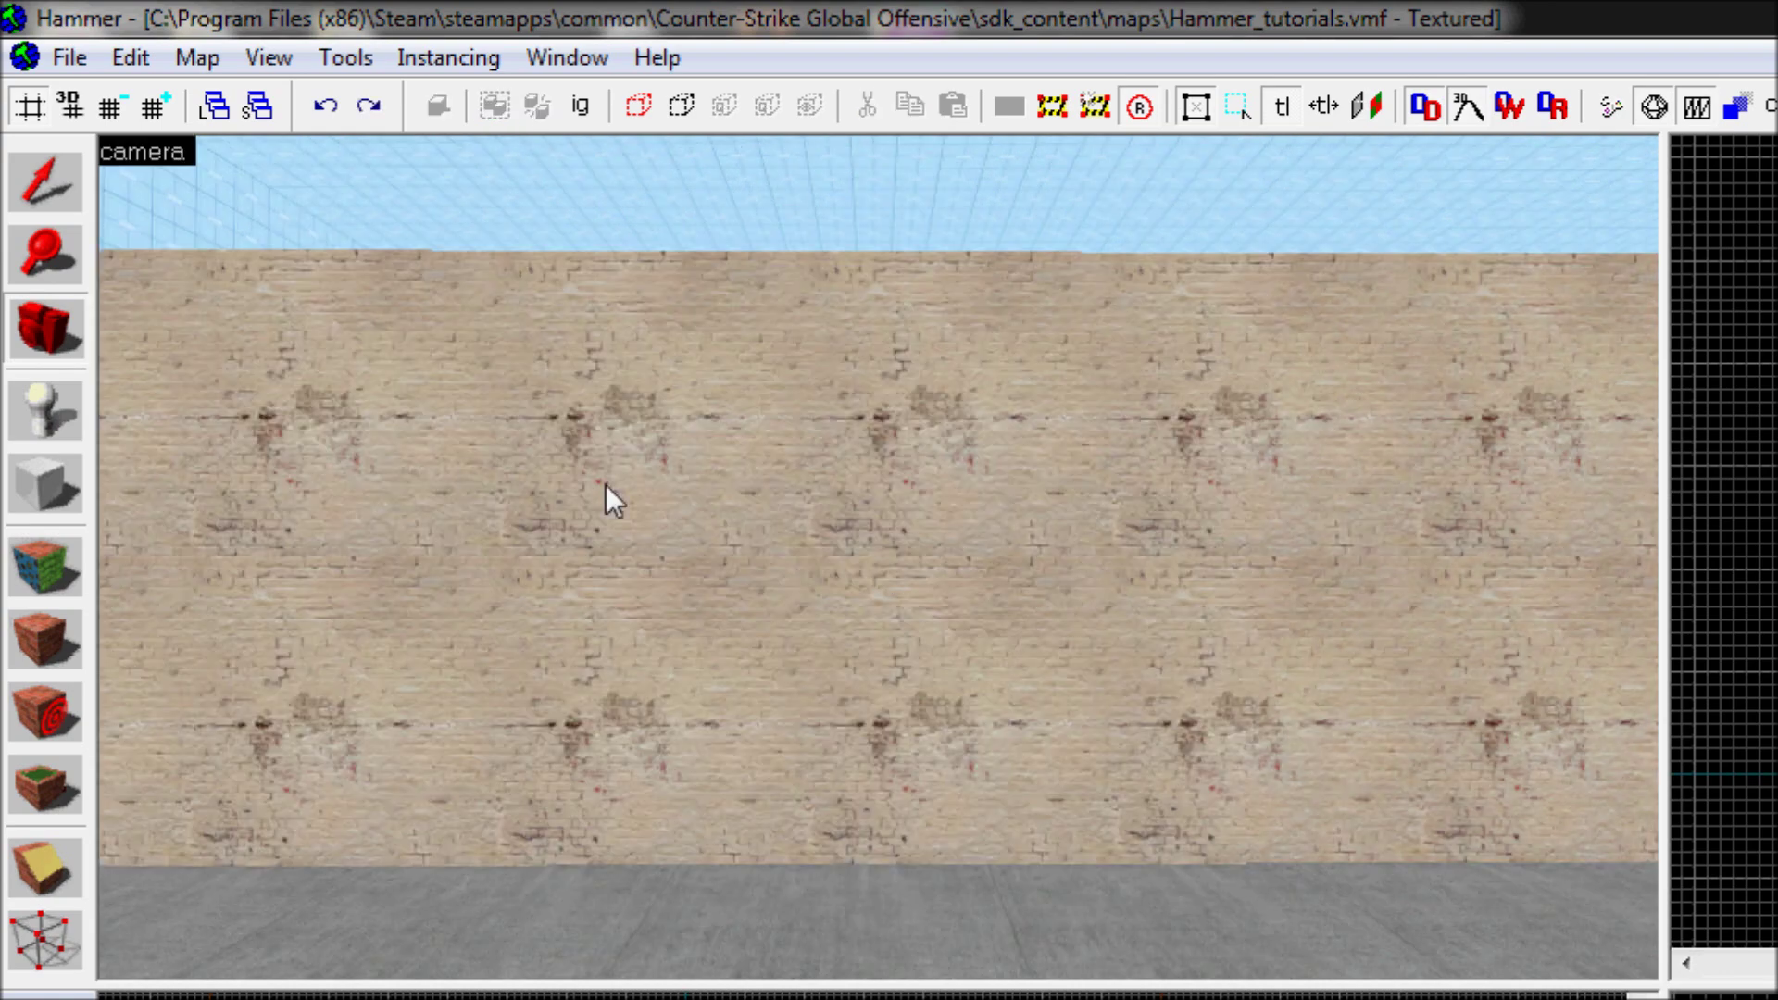
# Step: Select the whole wall and clip off its left end with a vertical cut, keeping only the larger right part
pyautogui.moveTo(593, 519); pyautogui.dragTo(878, 561)
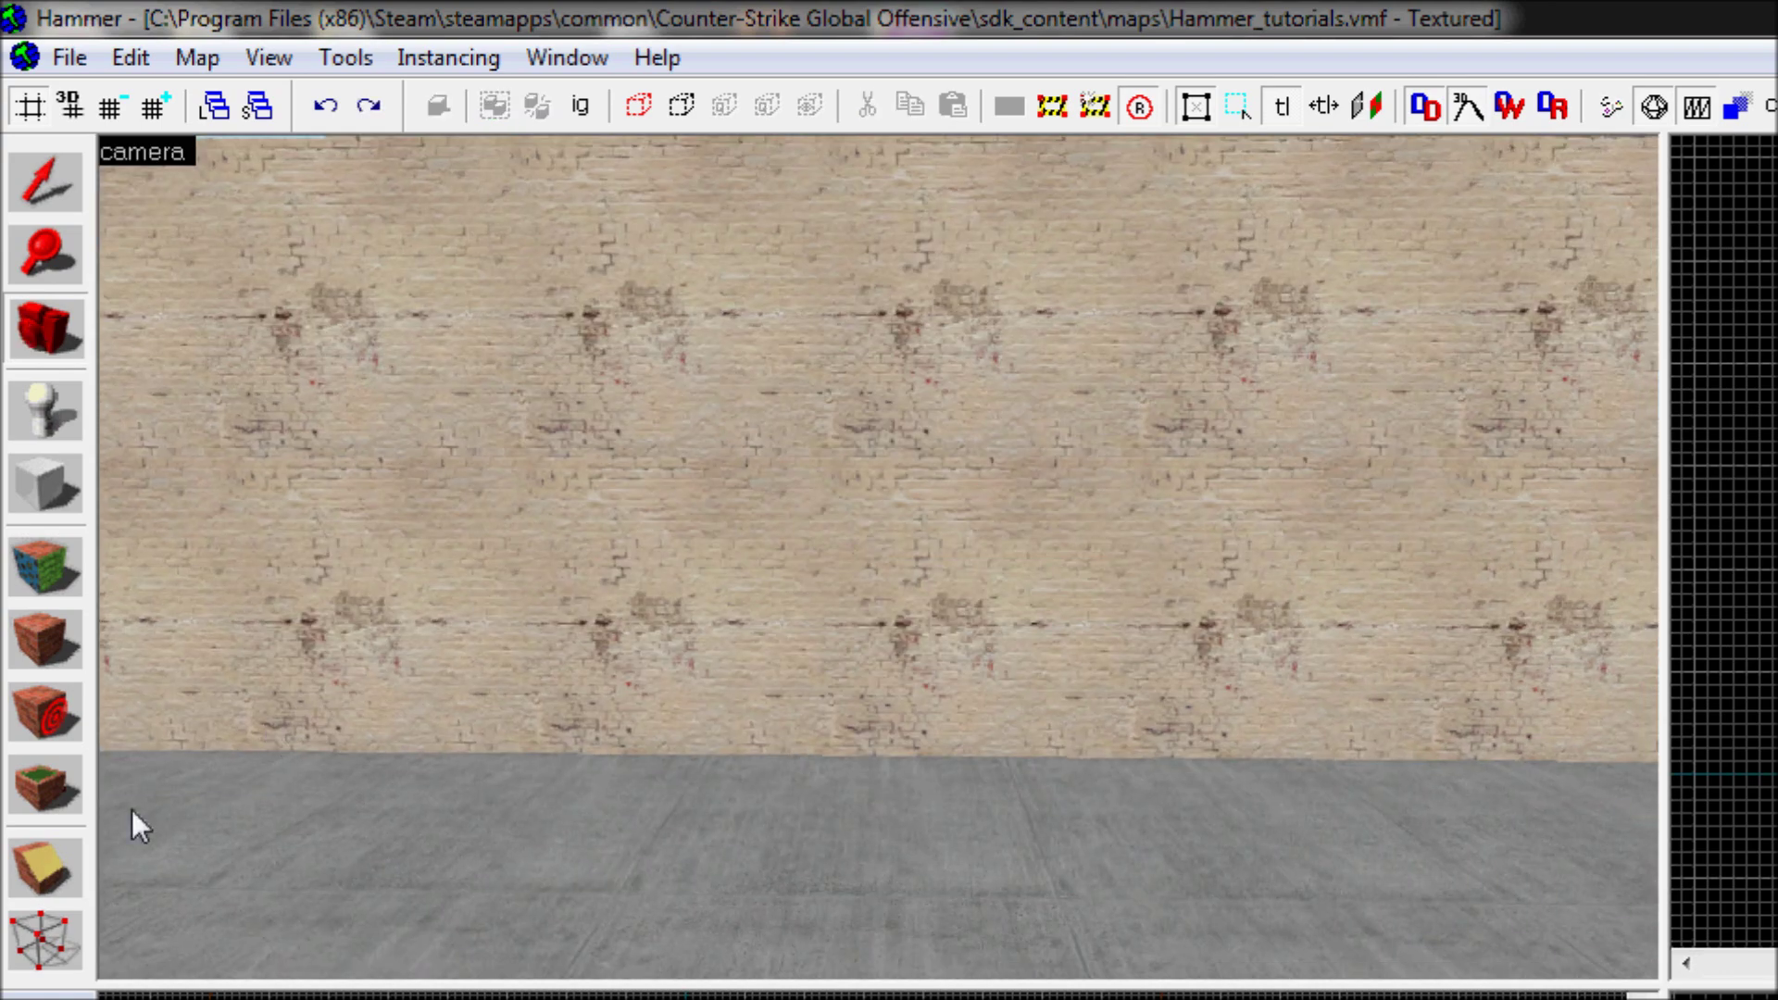
pyautogui.click(14, 868)
pyautogui.click(16, 164)
pyautogui.click(173, 301)
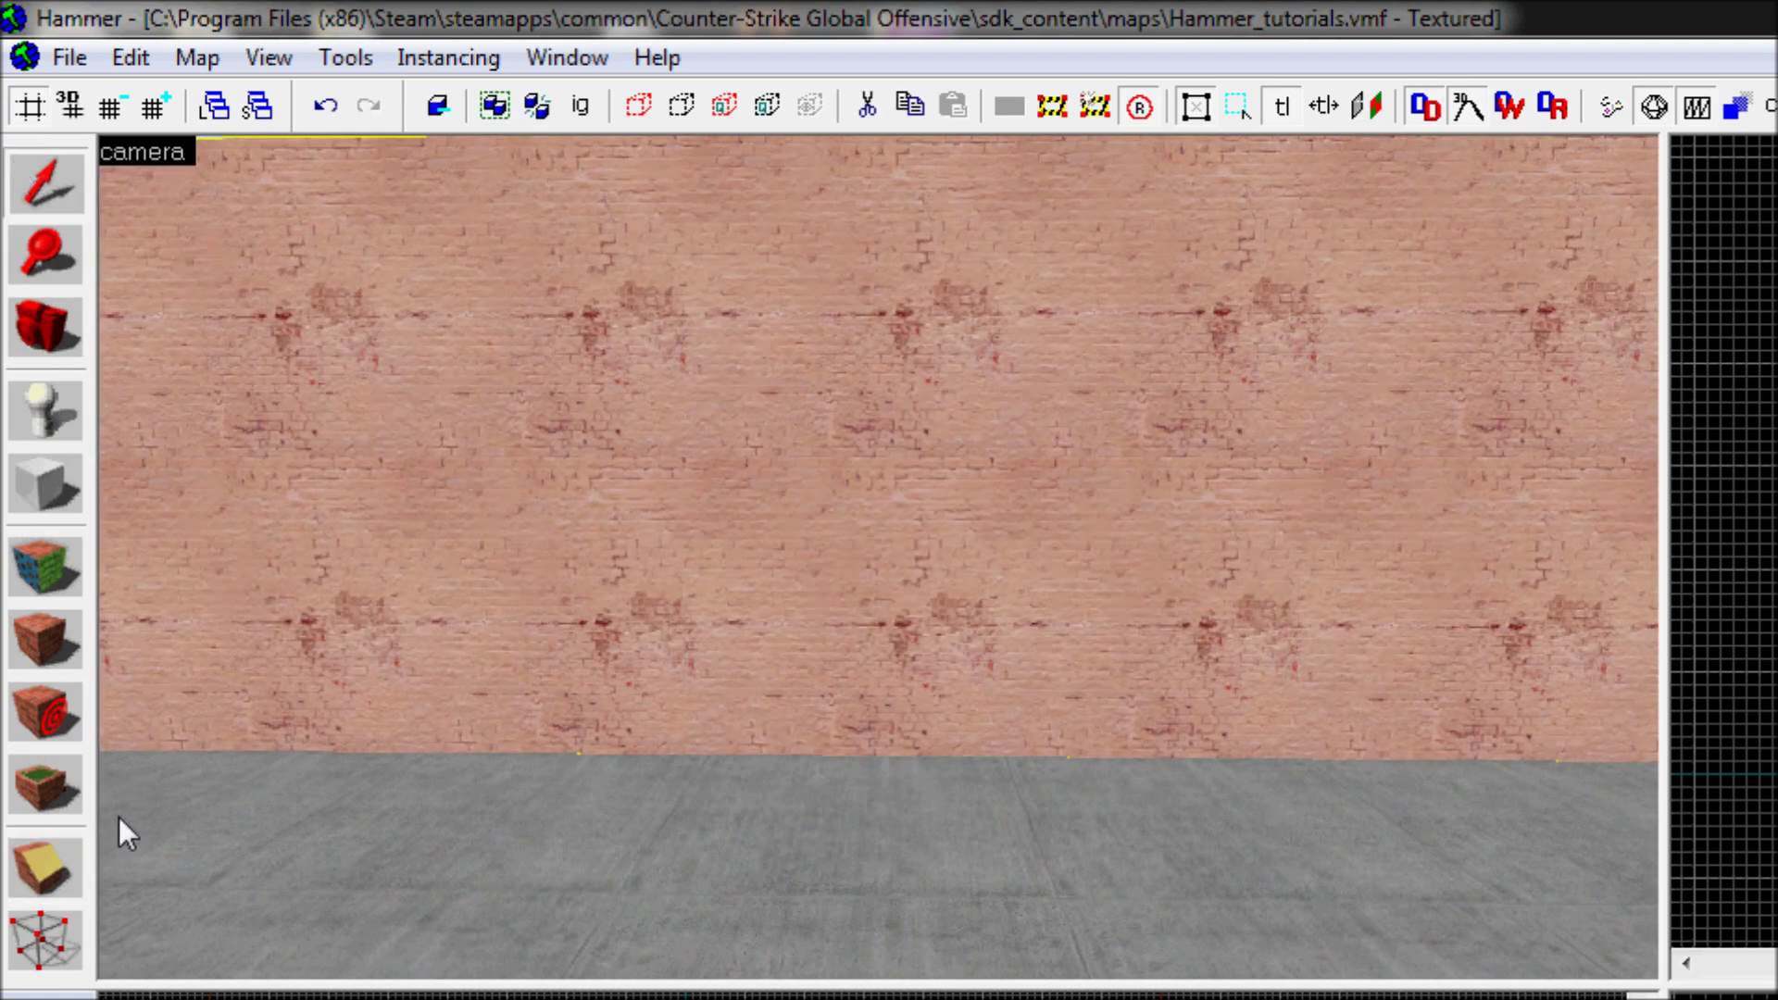
pyautogui.click(39, 869)
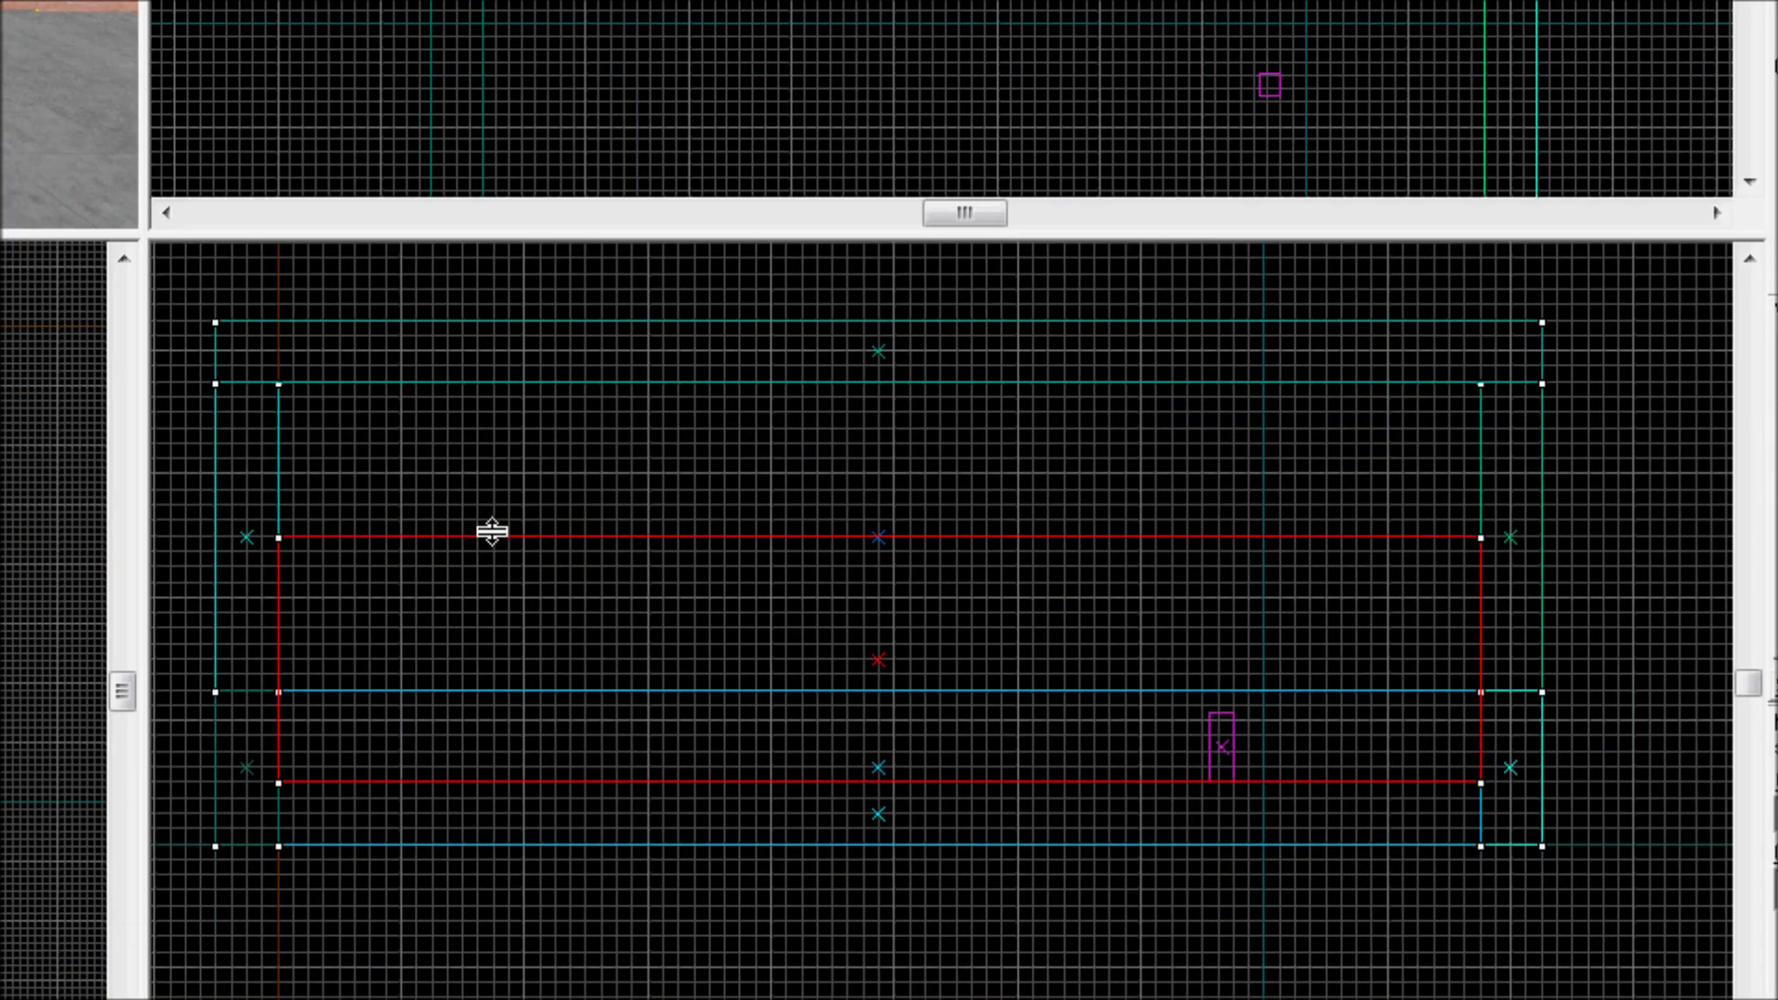
pyautogui.moveTo(508, 608); pyautogui.dragTo(510, 811)
pyautogui.press('Return')
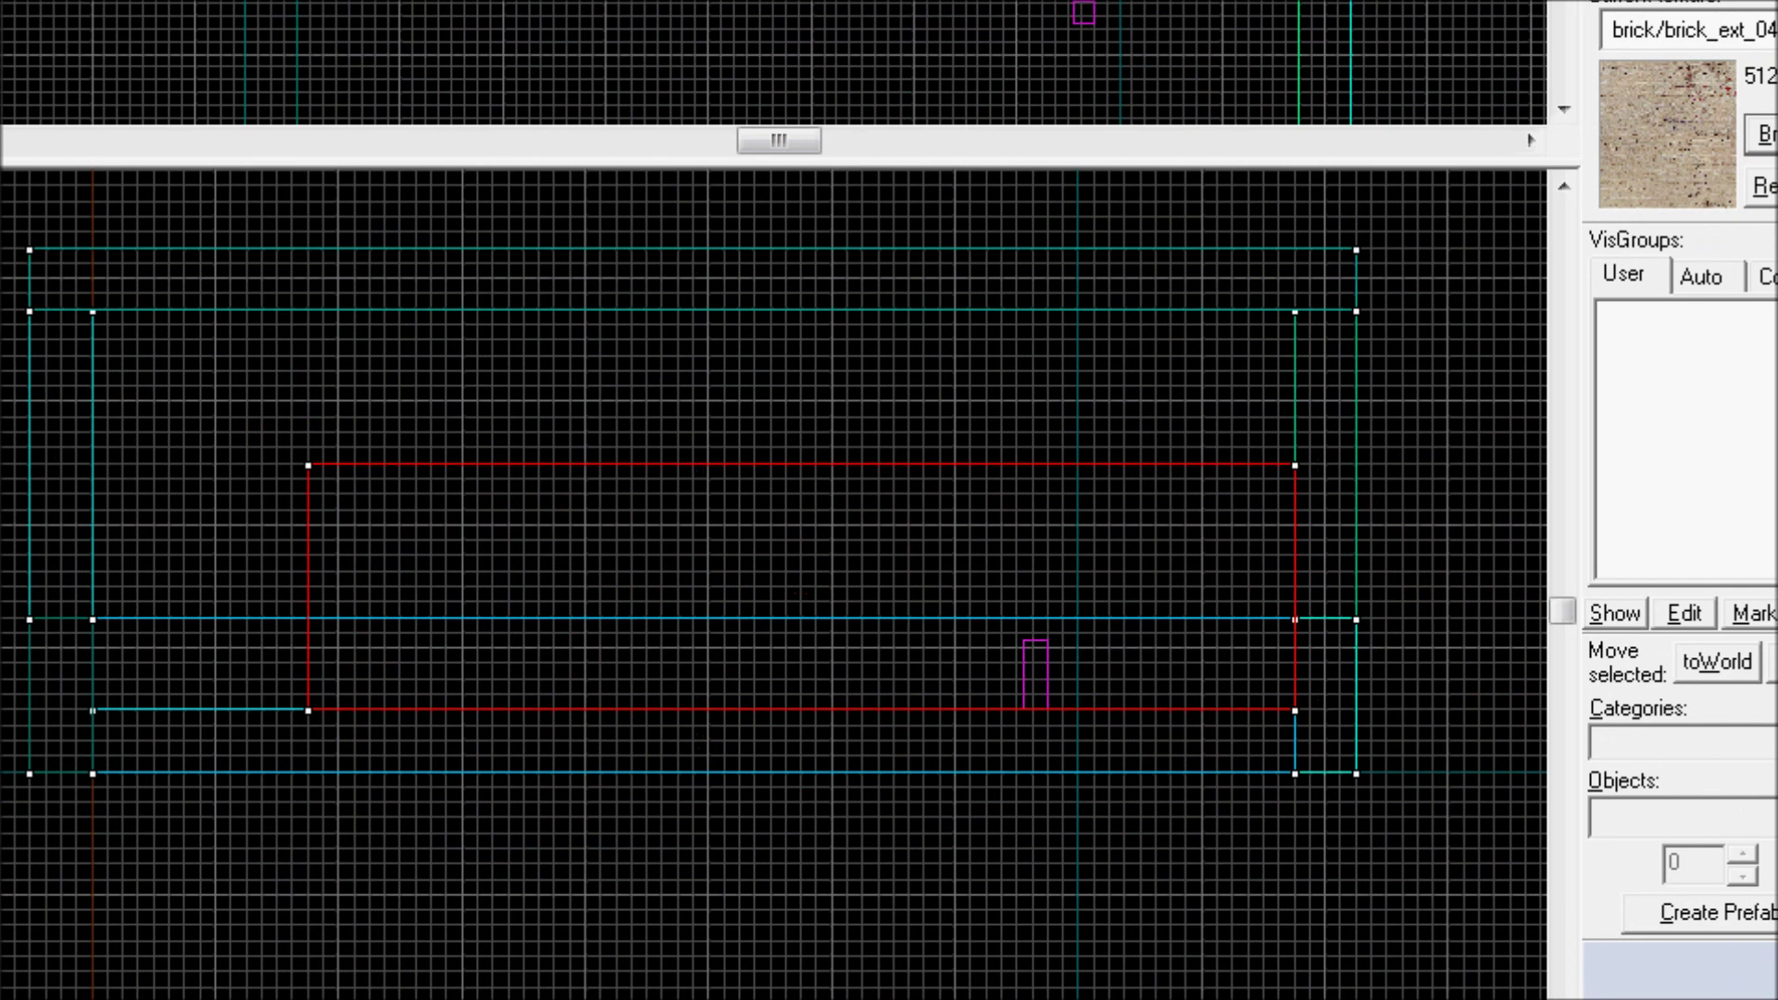
# Step: Split the wall vertically near its right end, keeping both pieces, and delete the smaller right piece
pyautogui.hotkey('shift', 's')
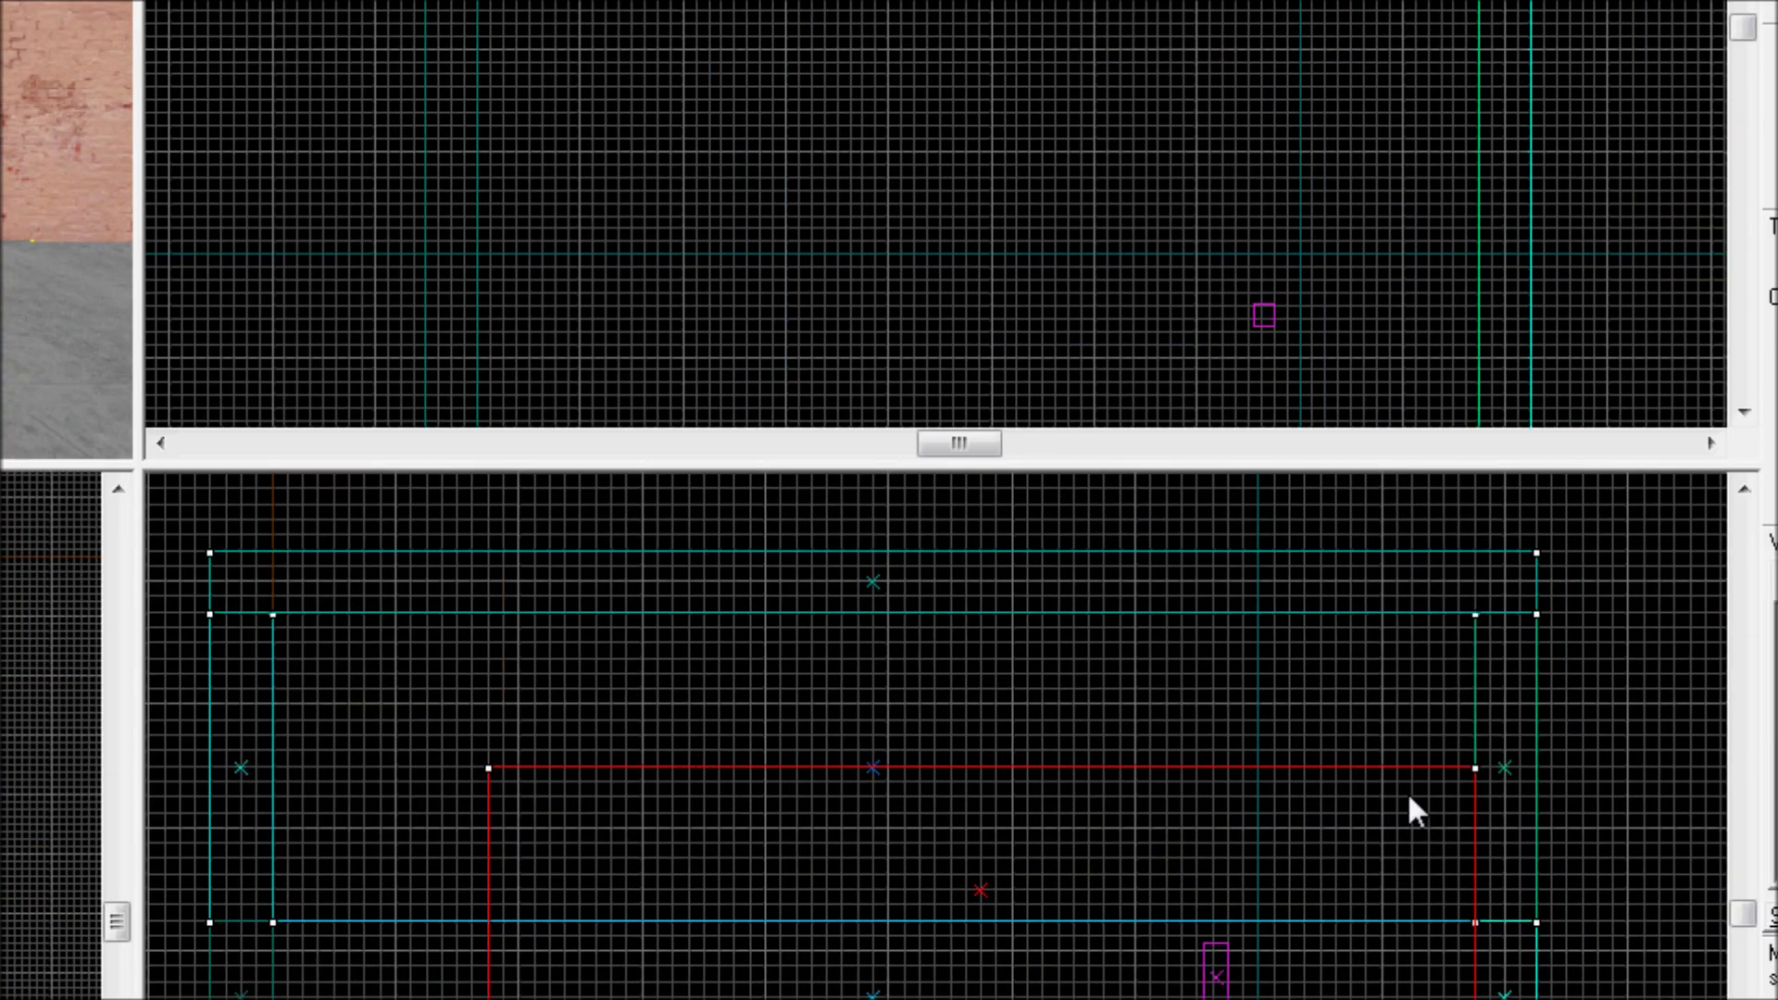
pyautogui.moveTo(1258, 768); pyautogui.dragTo(1257, 984)
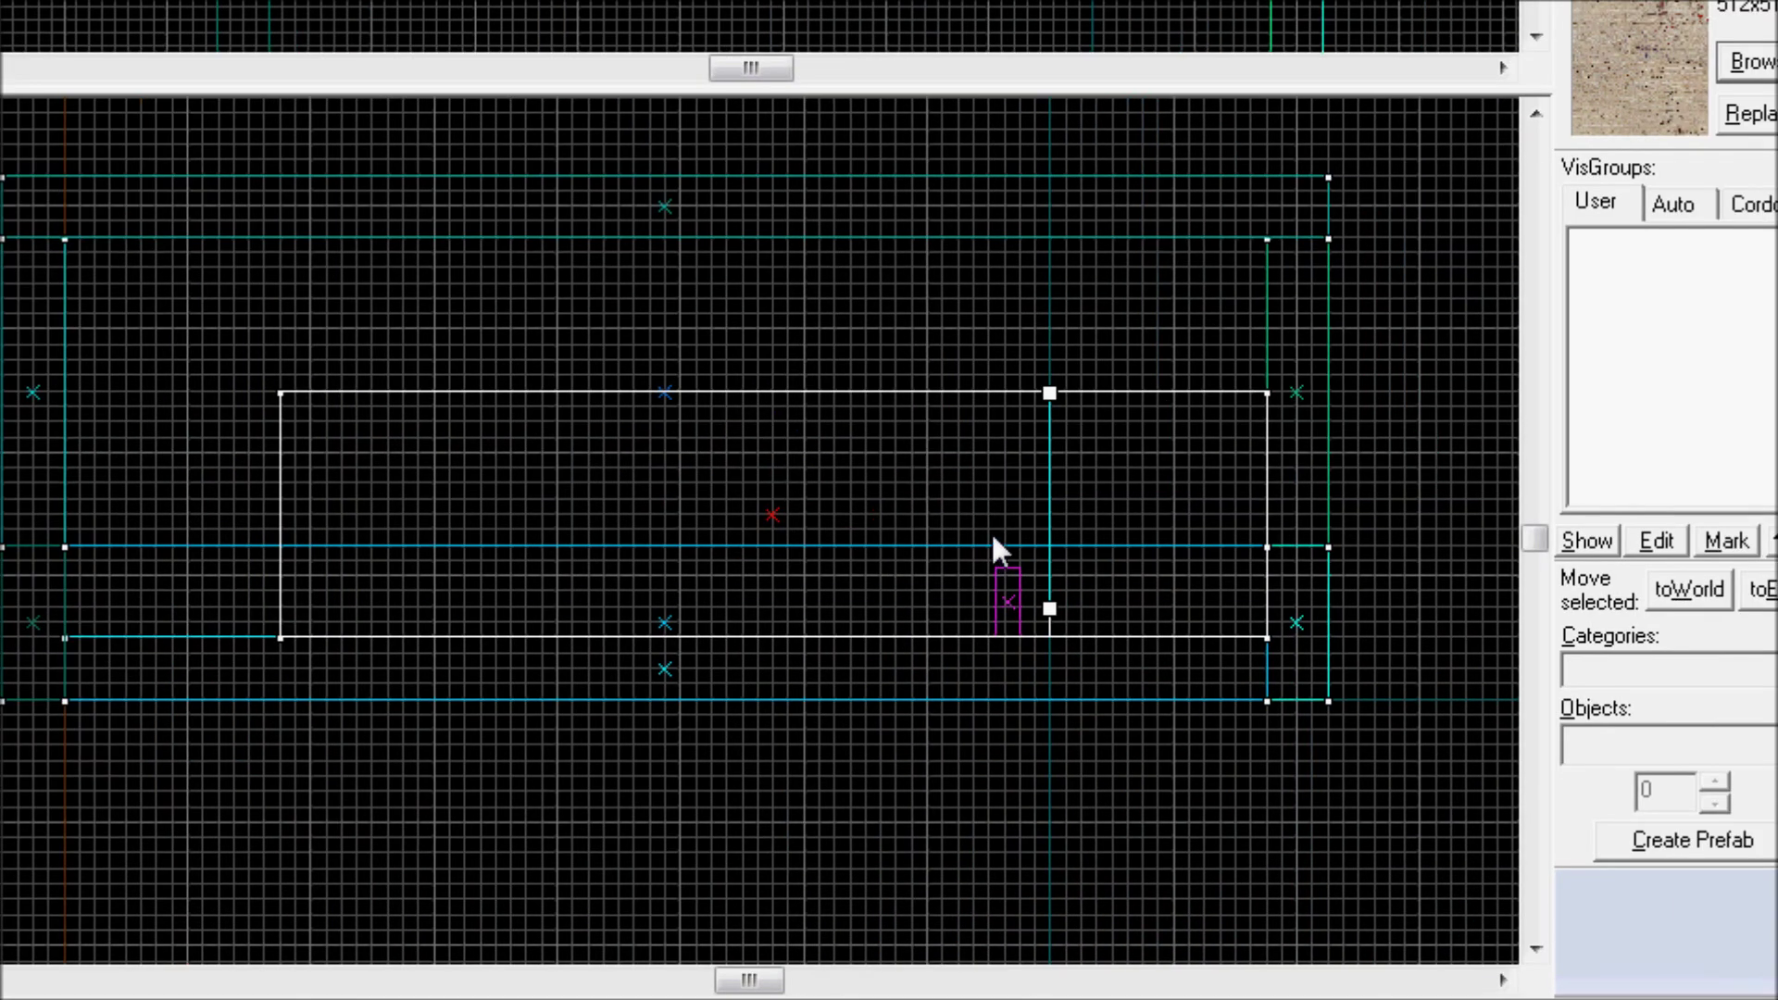
pyautogui.press('Return')
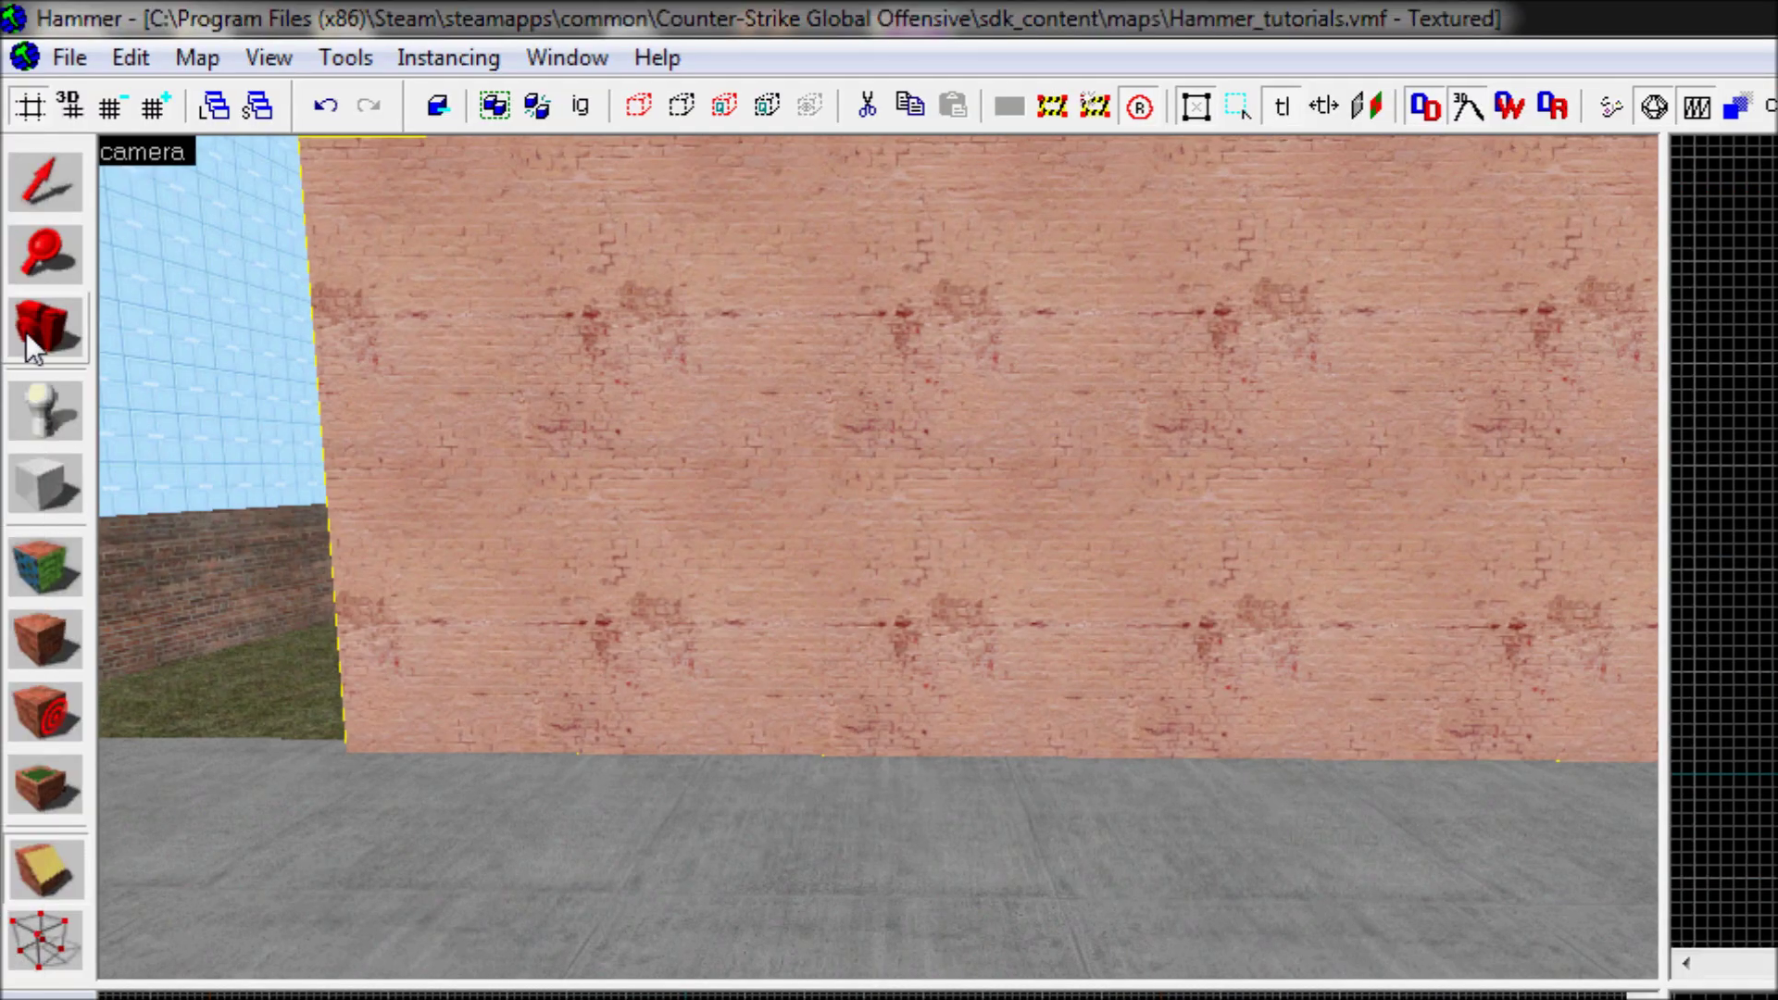
pyautogui.click(33, 347)
pyautogui.moveTo(877, 559); pyautogui.dragTo(877, 558)
pyautogui.click(45, 196)
pyautogui.click(819, 571)
pyautogui.click(1361, 555)
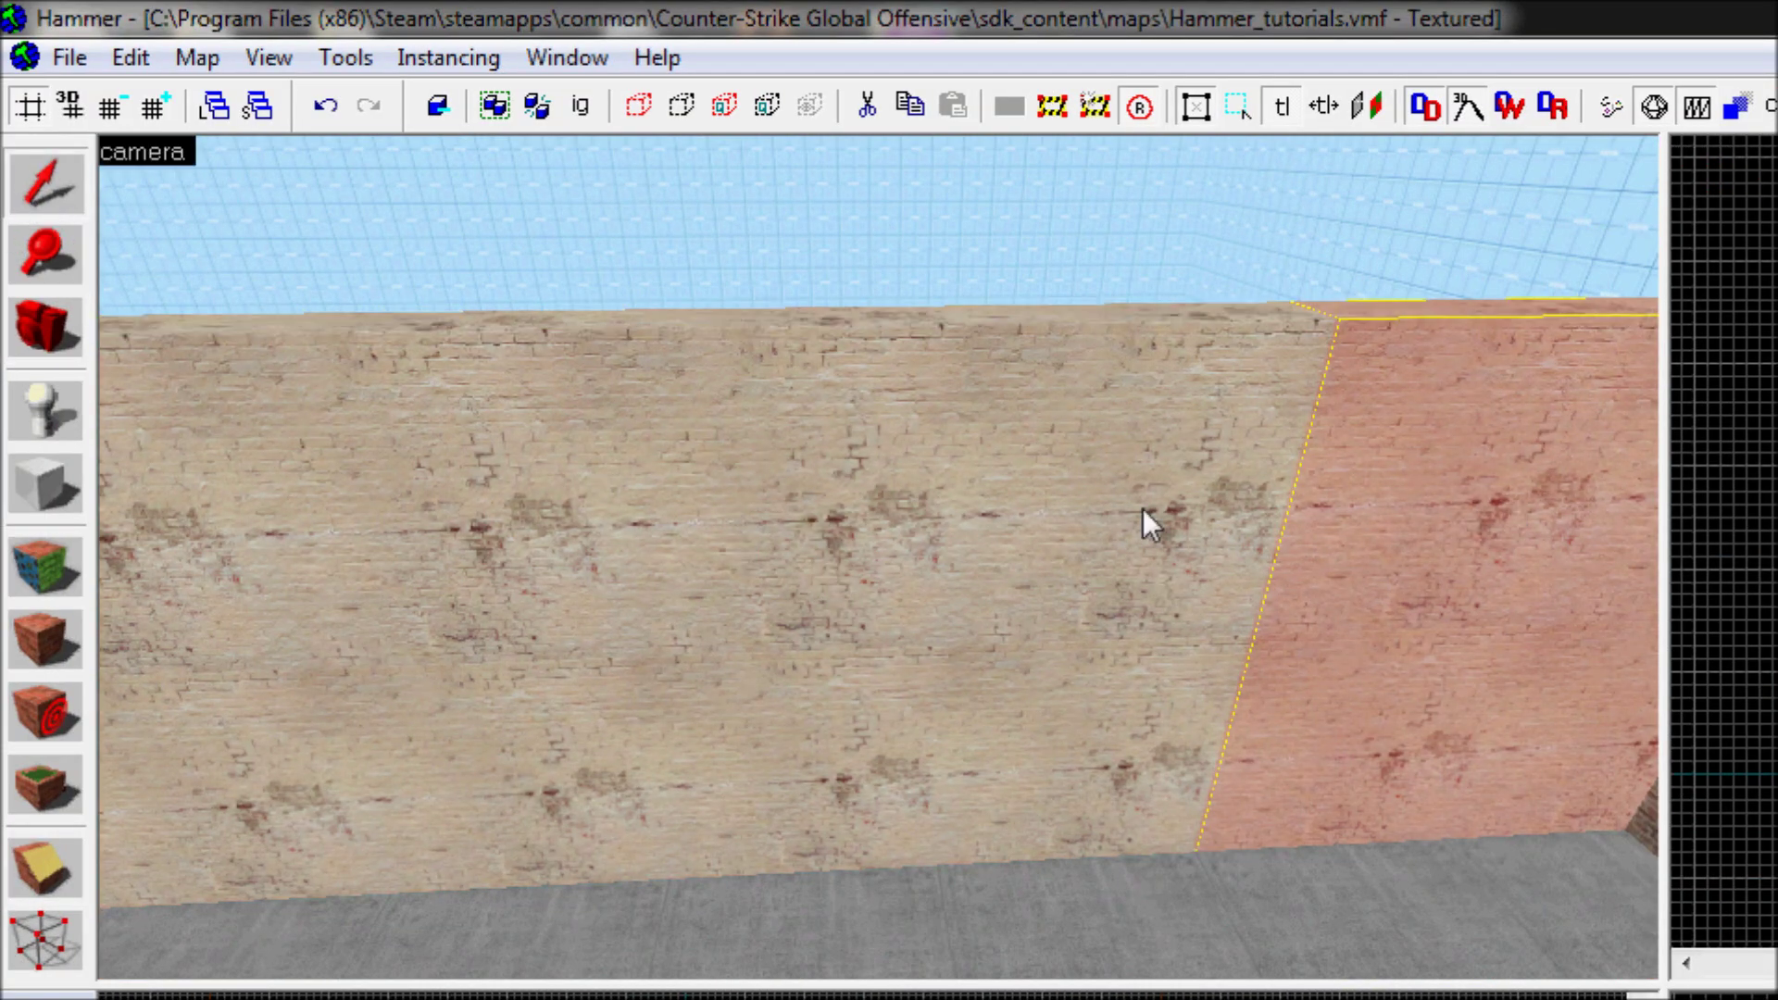
pyautogui.press('Delete')
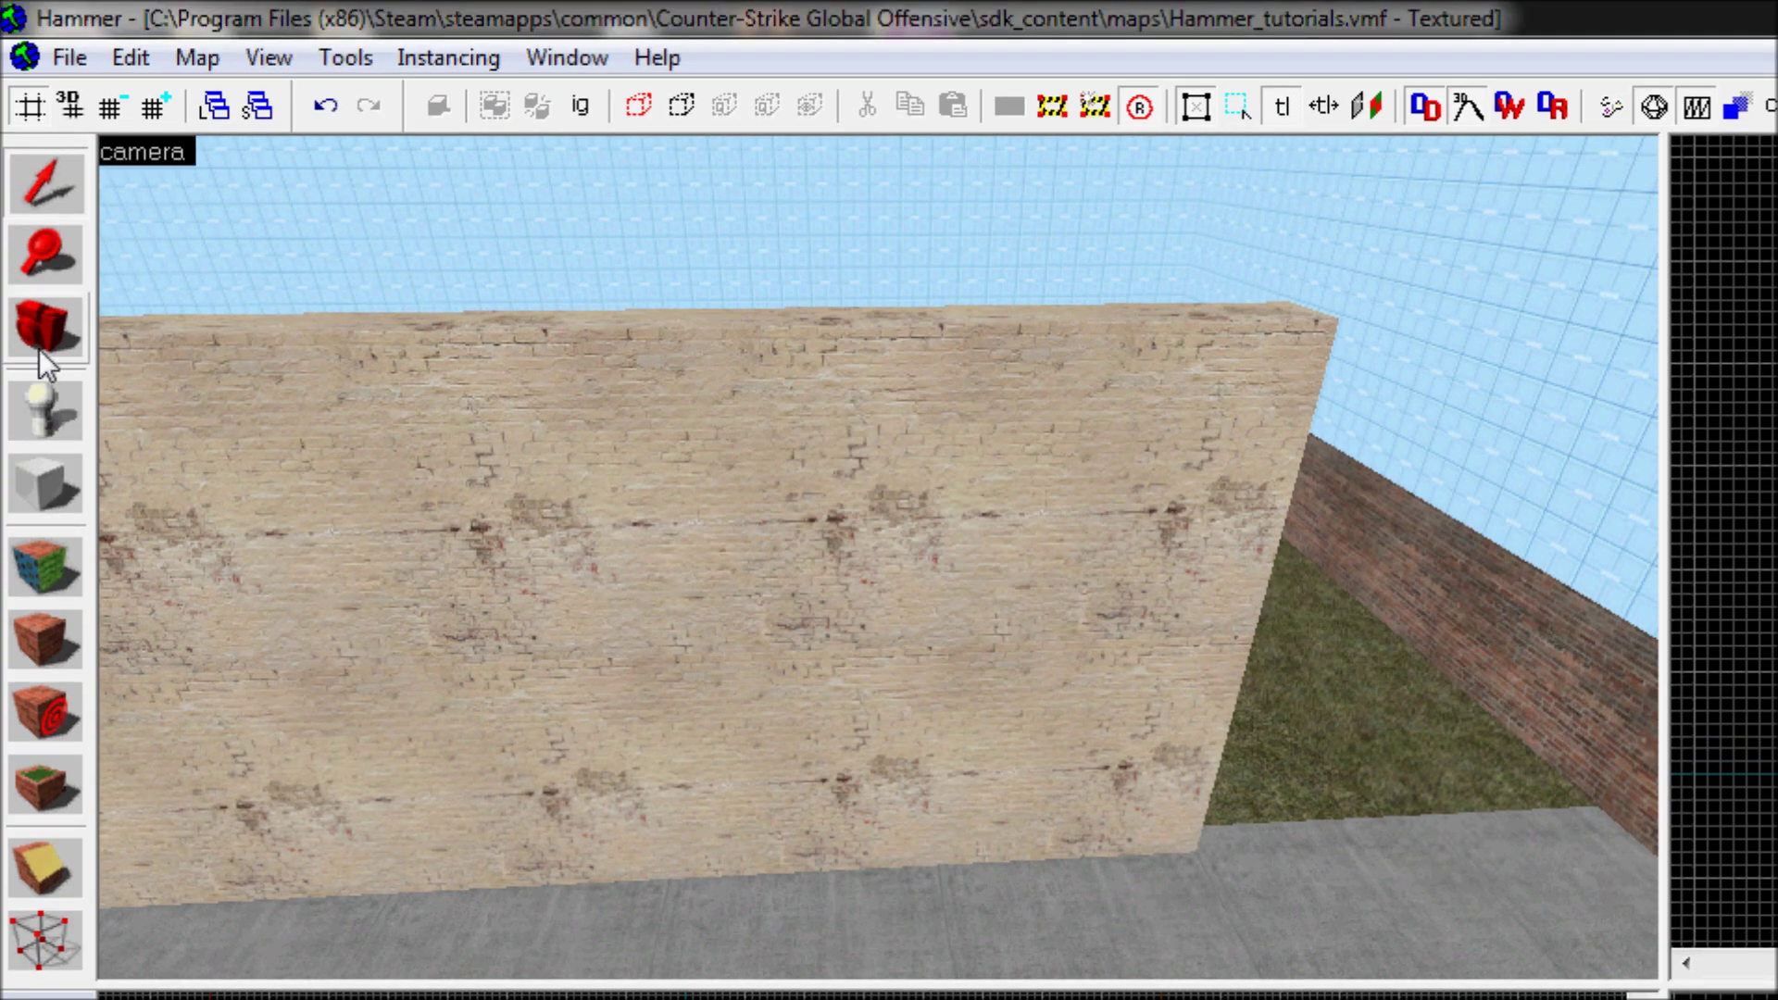
# Step: Split the wall diagonally from its lower-left corner to the middle of its top edge and delete the upper-left triangle
pyautogui.press('z')
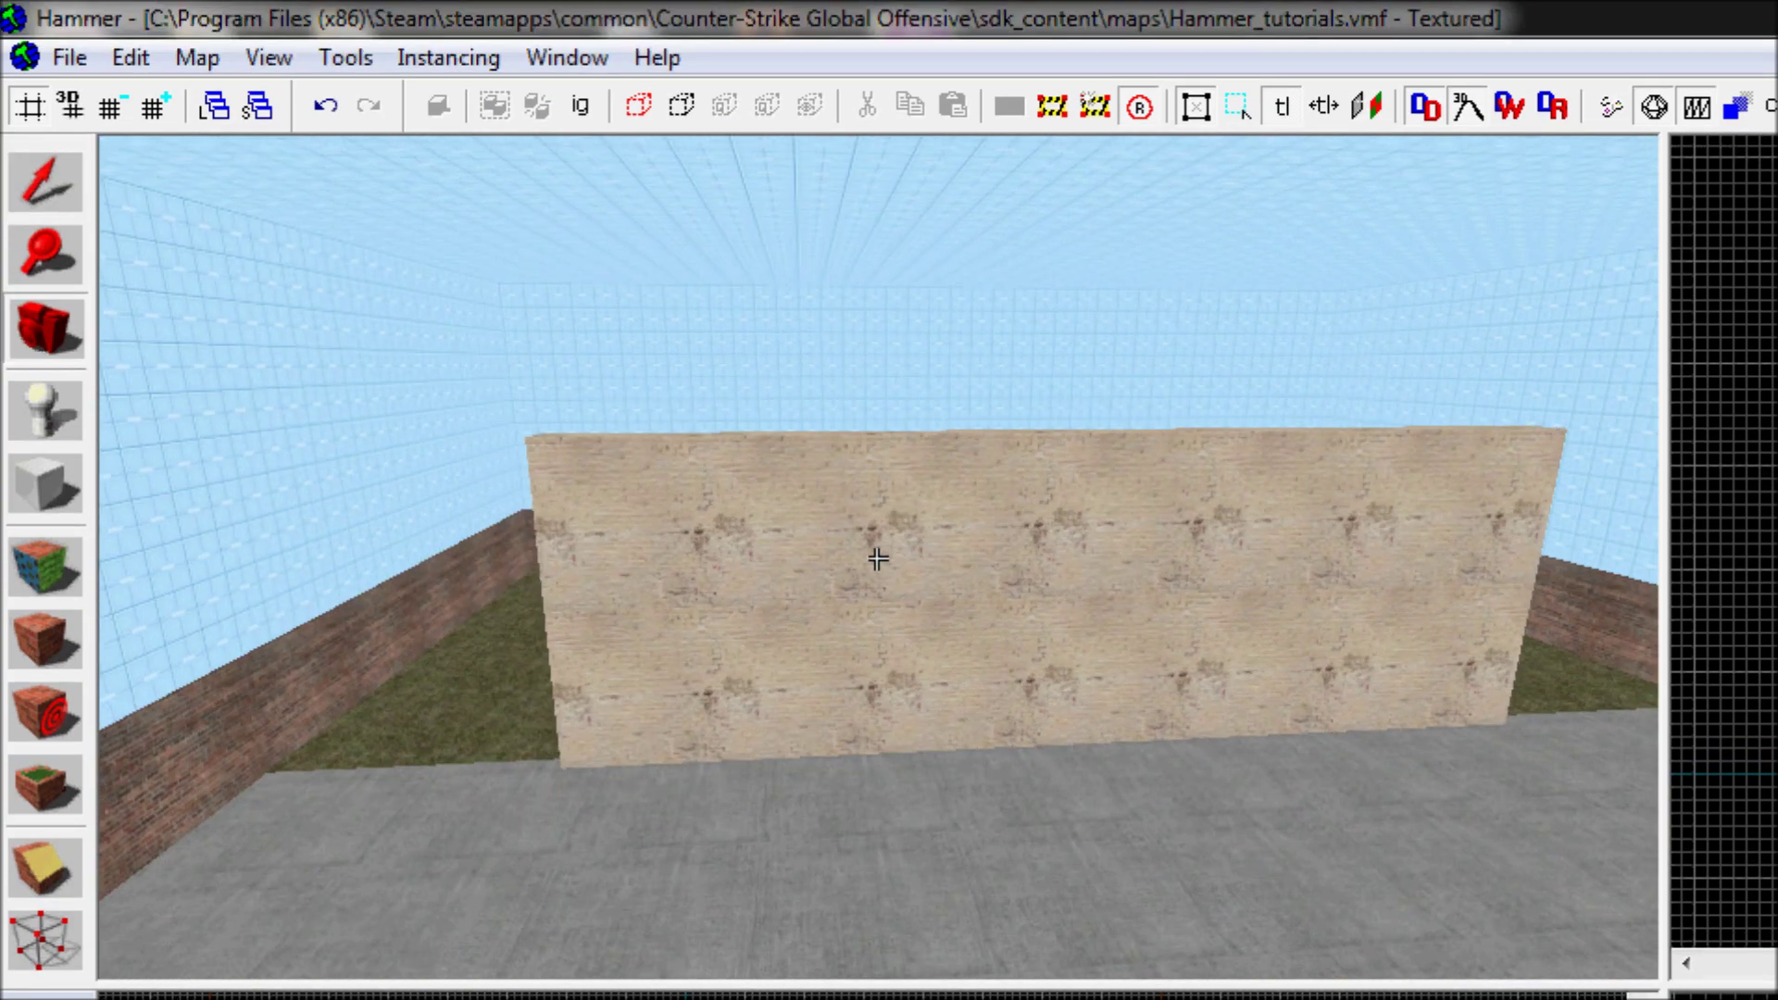
pyautogui.press('d')
pyautogui.press('w')
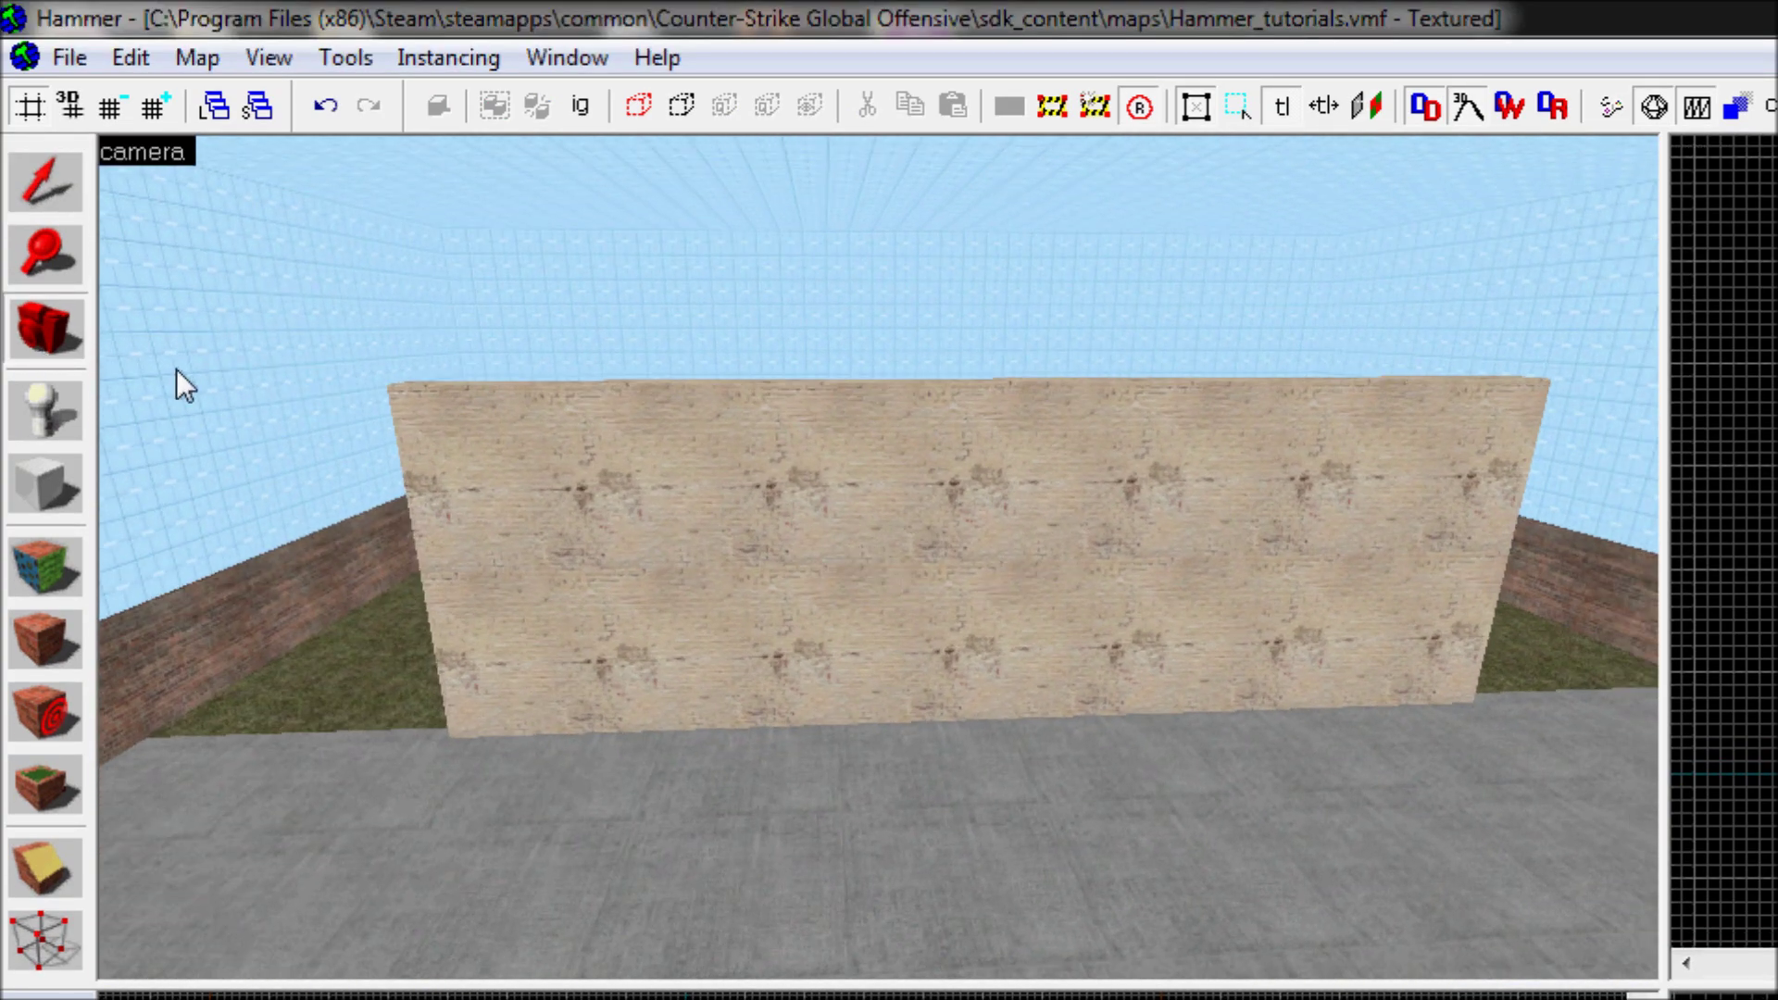
pyautogui.click(639, 529)
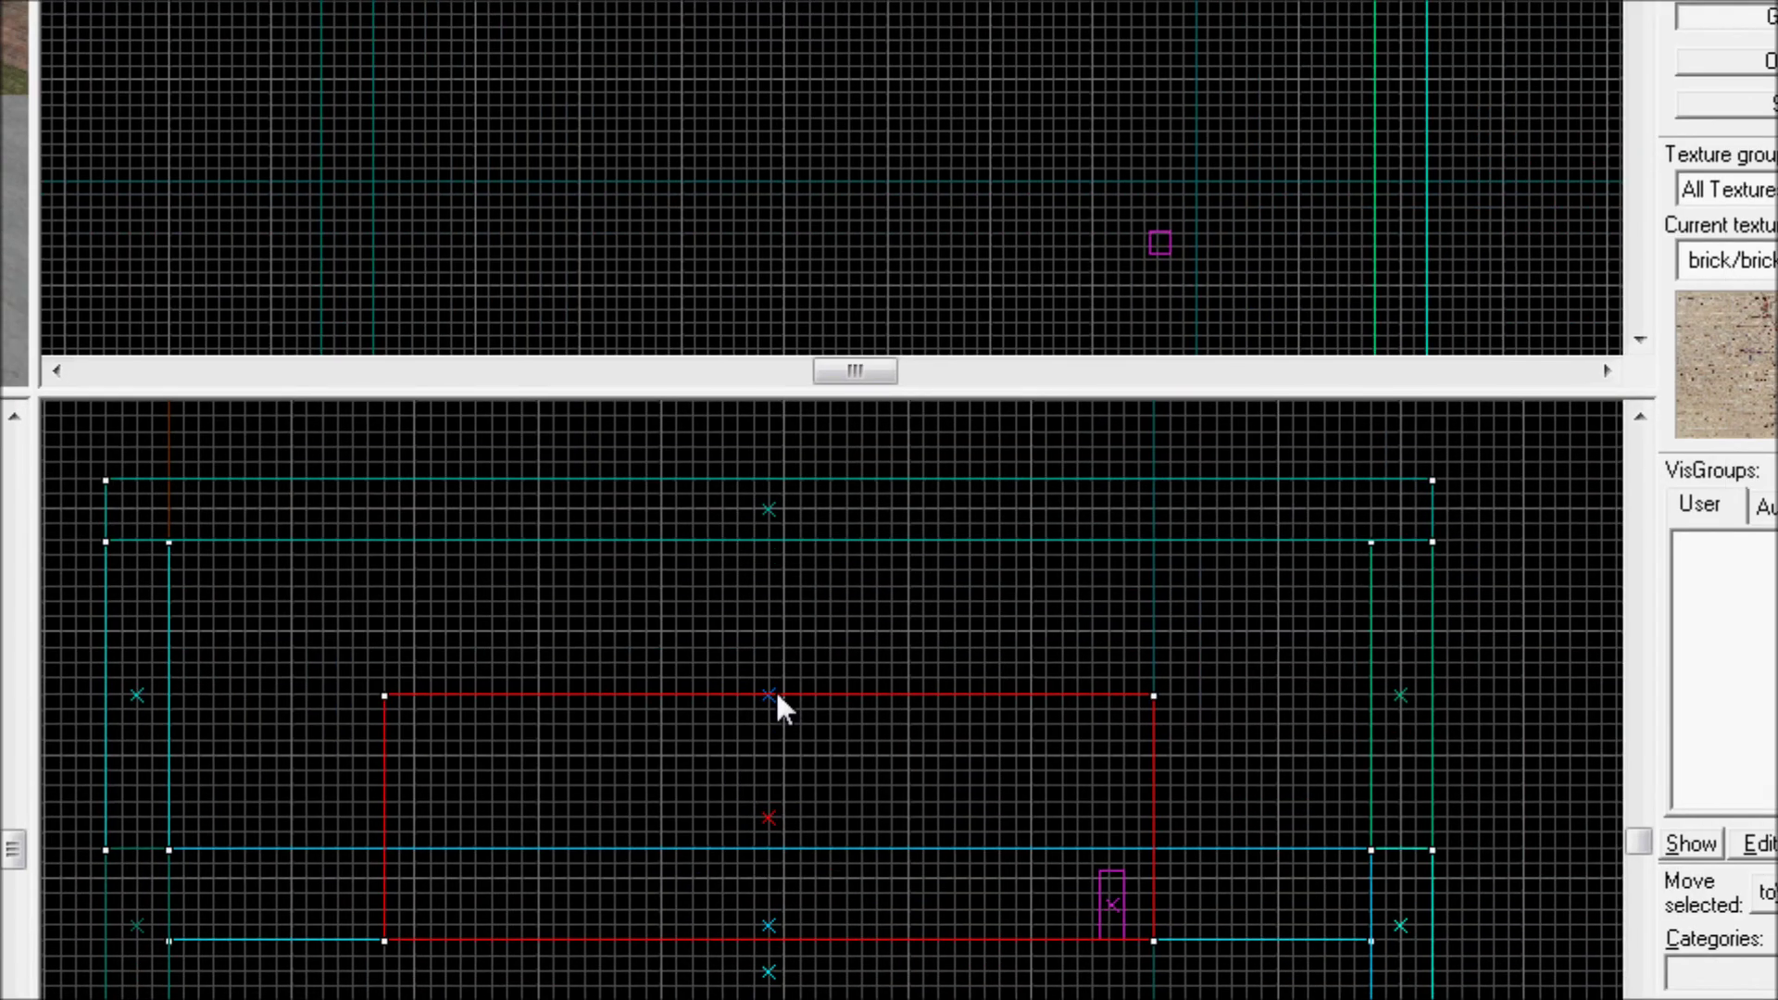
pyautogui.moveTo(777, 695); pyautogui.dragTo(769, 849)
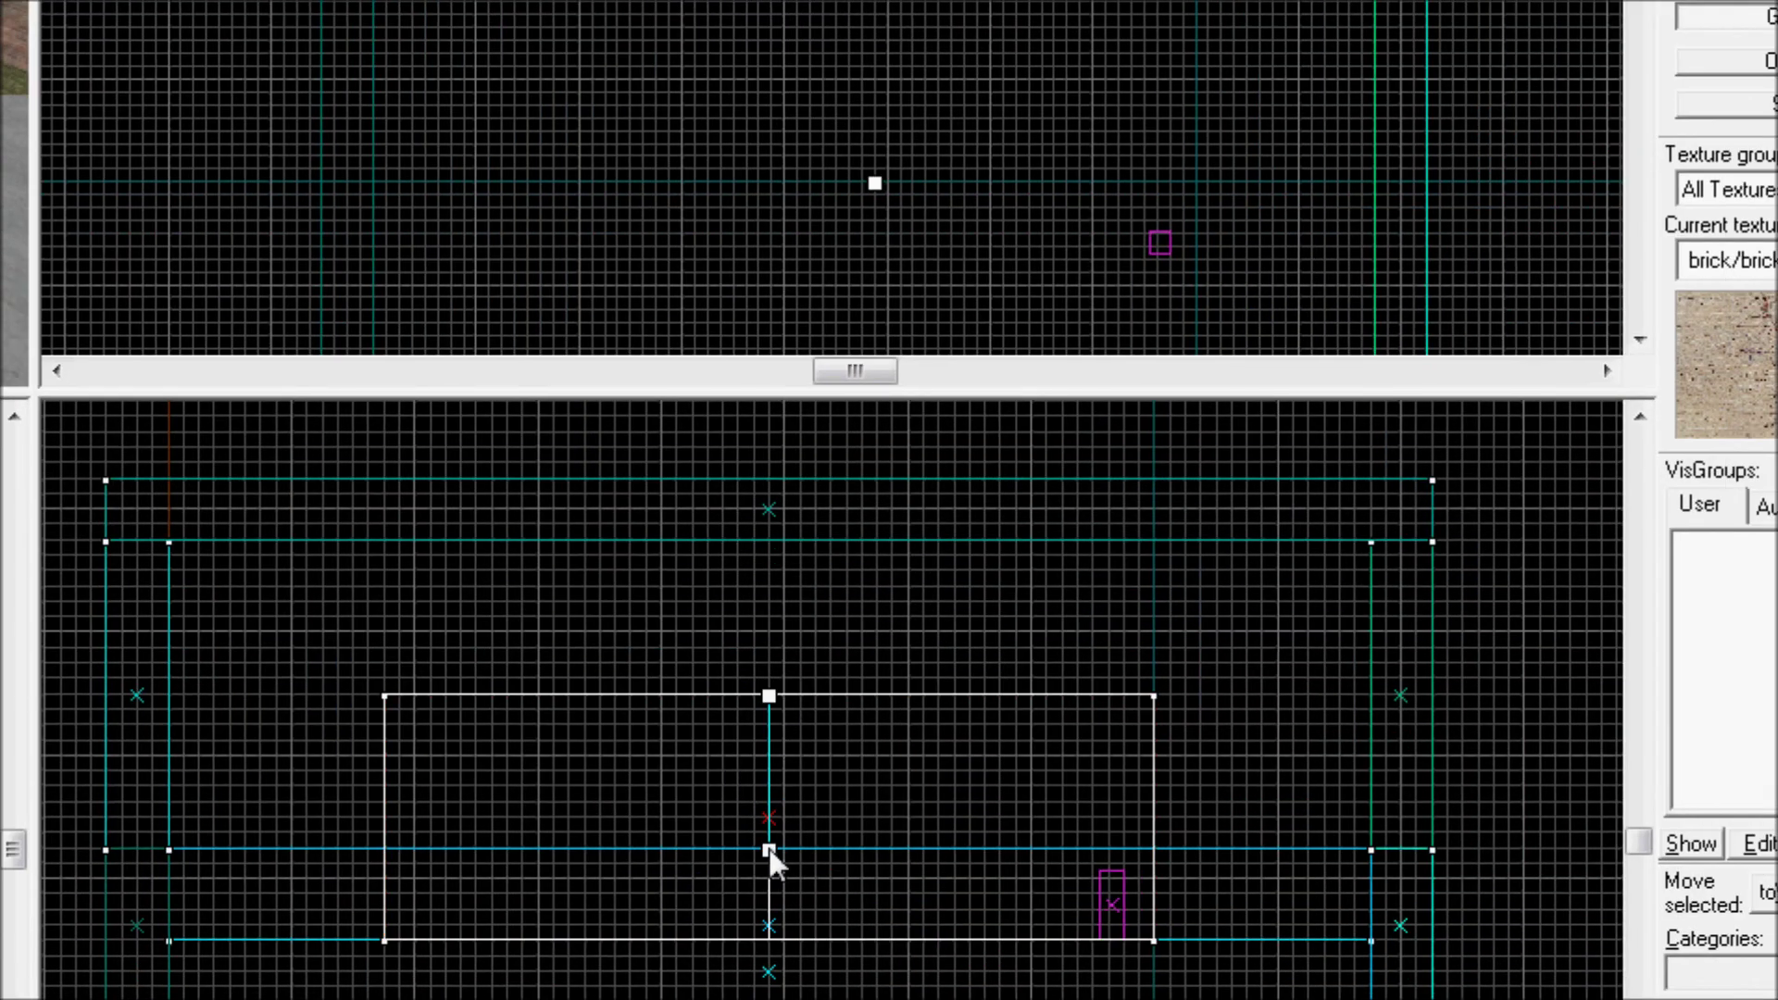
pyautogui.moveTo(769, 914); pyautogui.dragTo(387, 940)
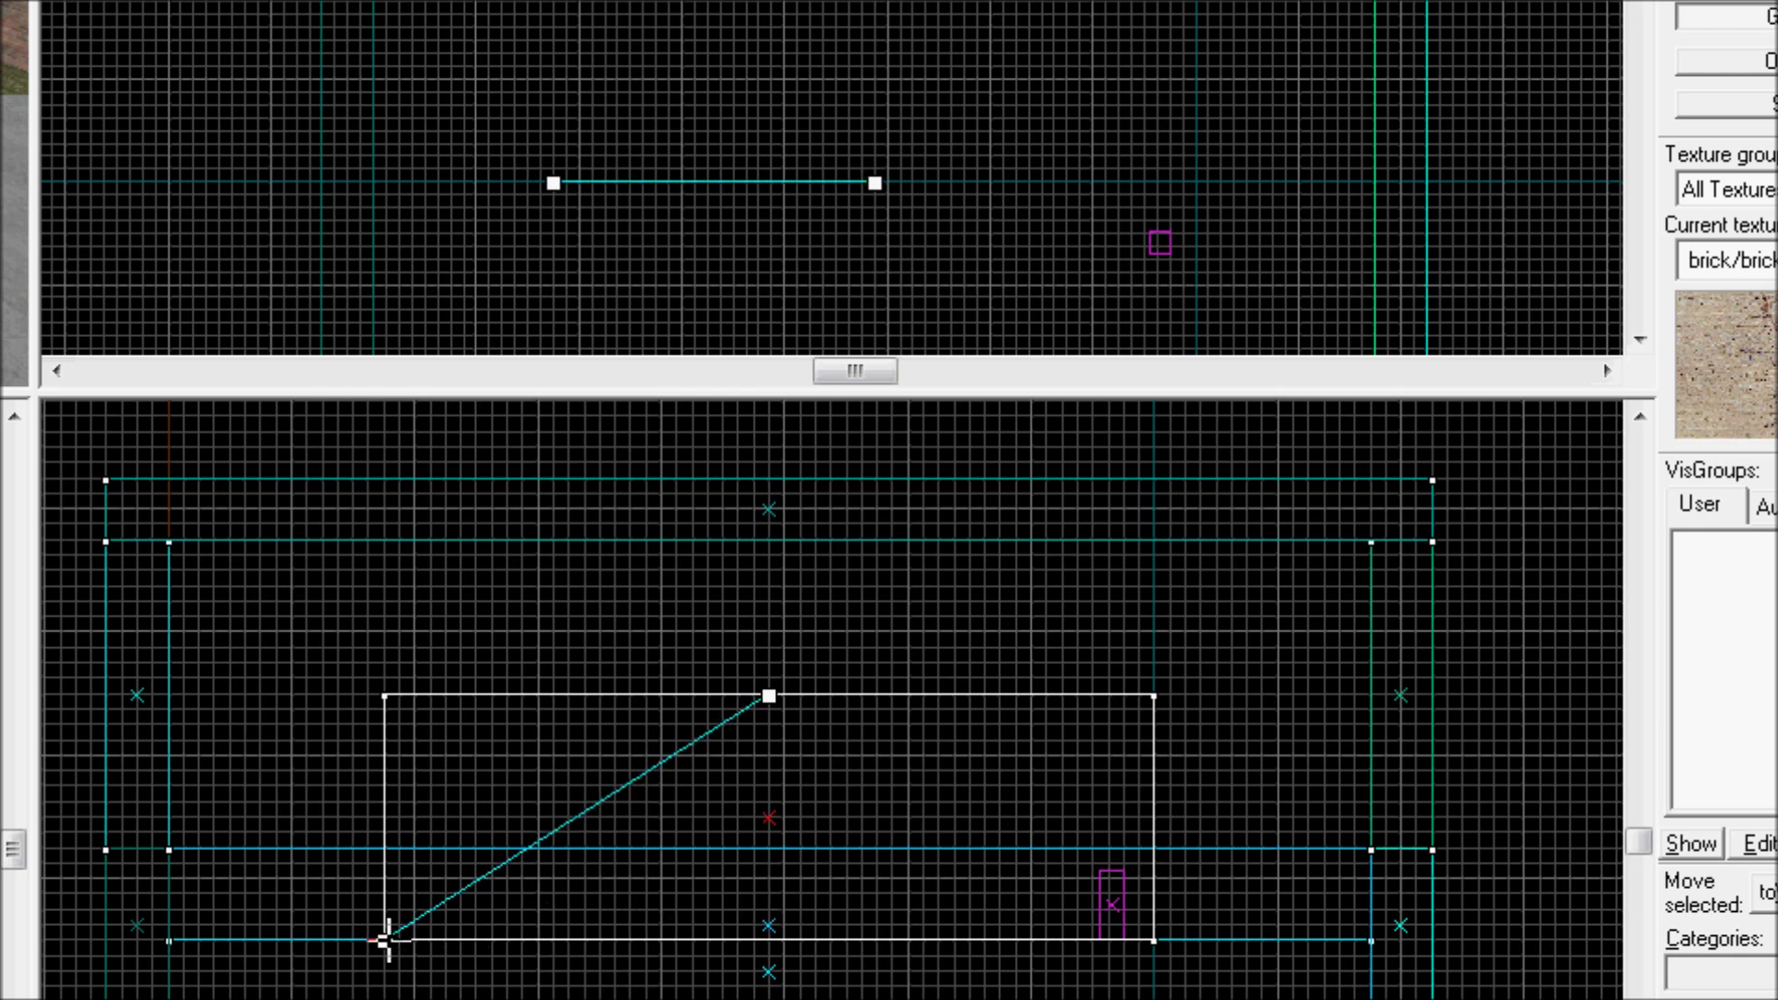
pyautogui.moveTo(763, 695); pyautogui.dragTo(778, 695)
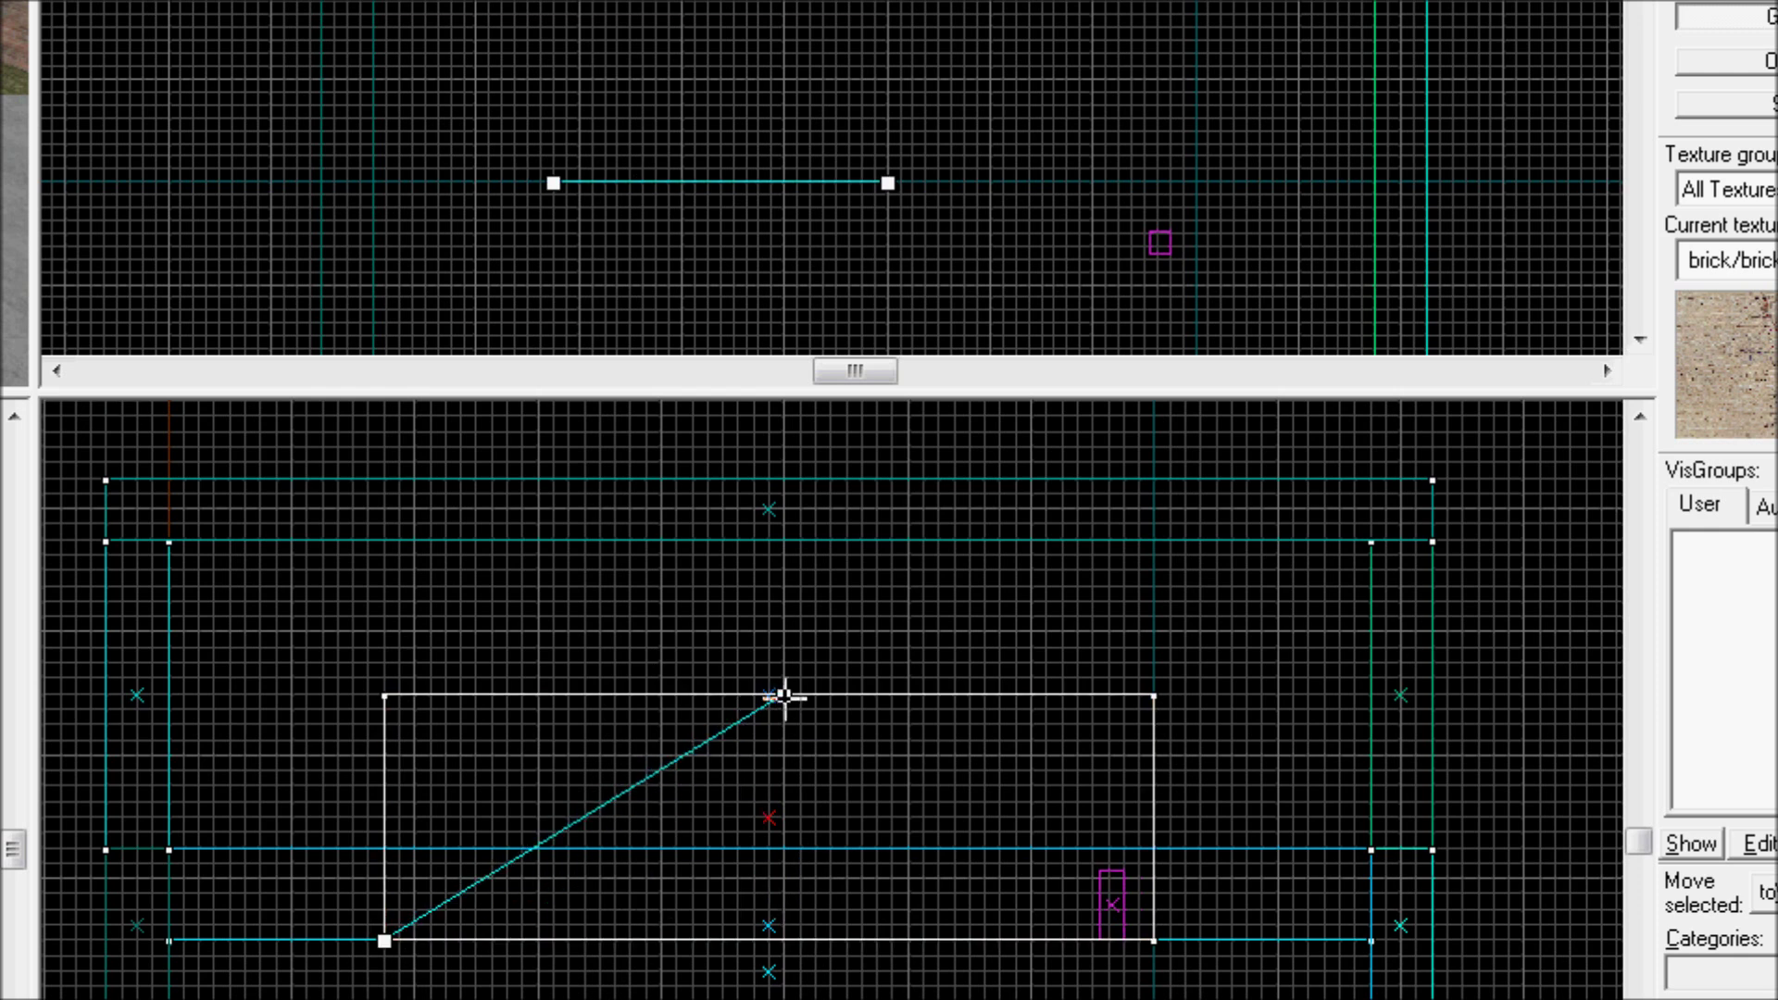
pyautogui.press('Return')
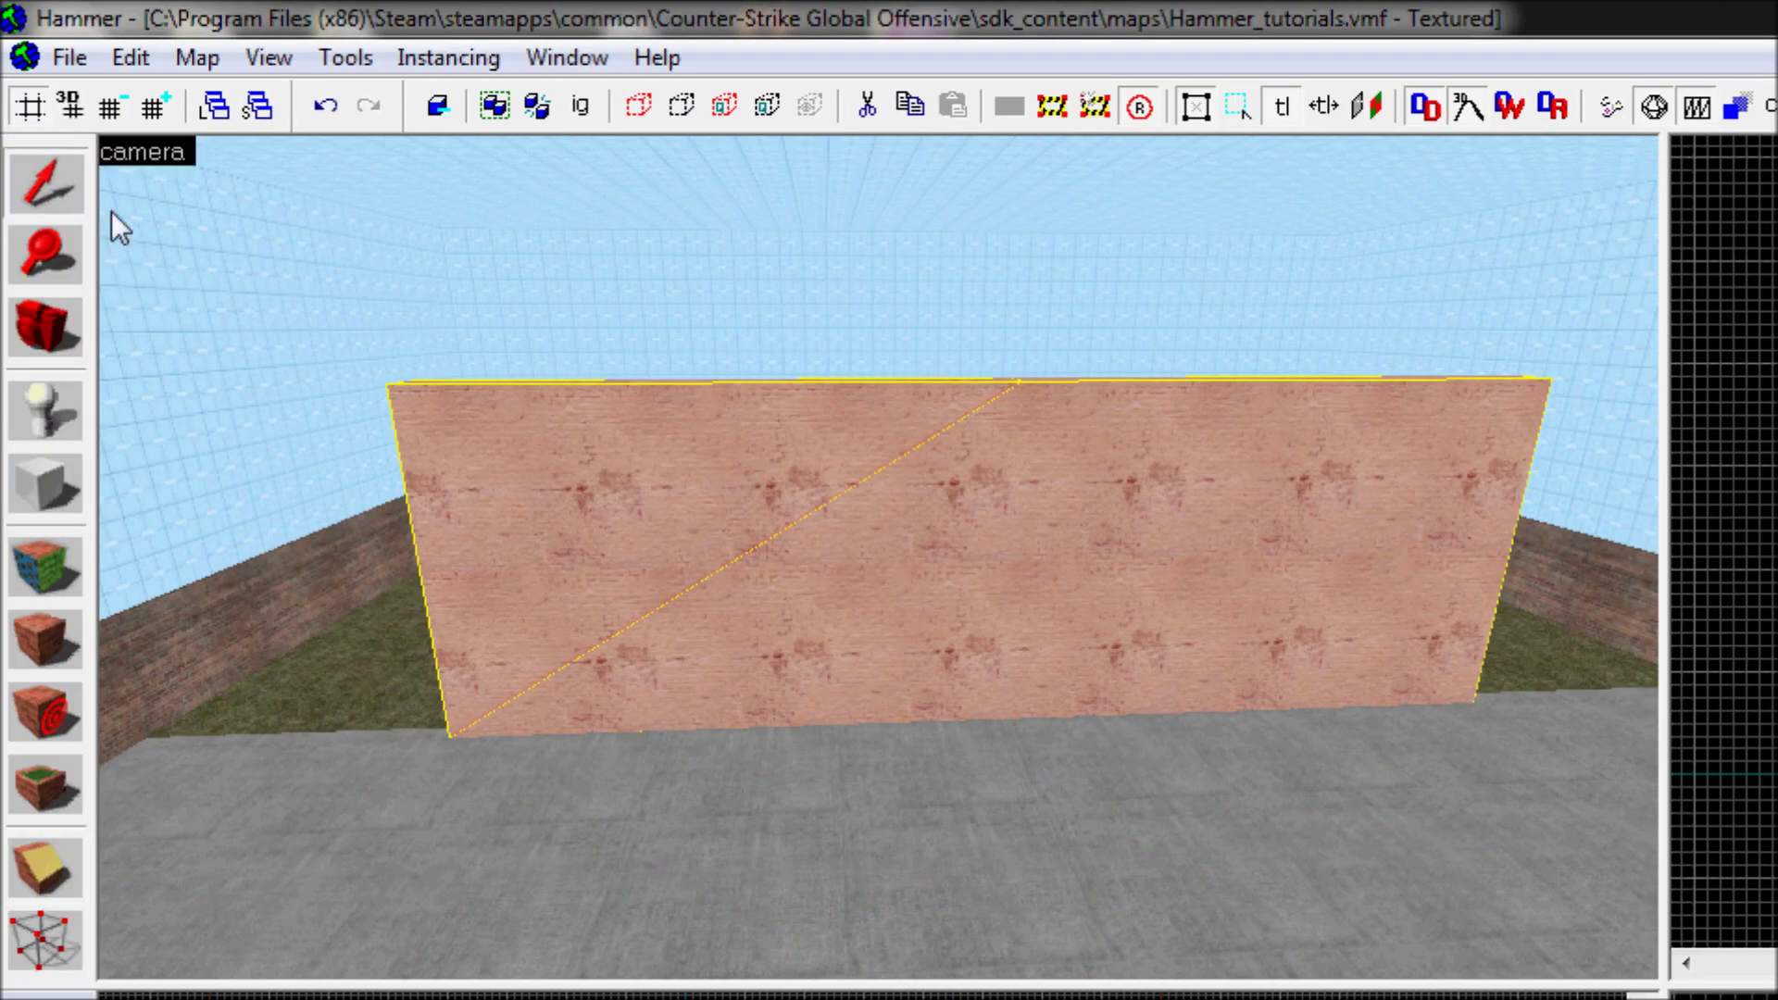
pyautogui.click(758, 530)
pyautogui.press('Delete')
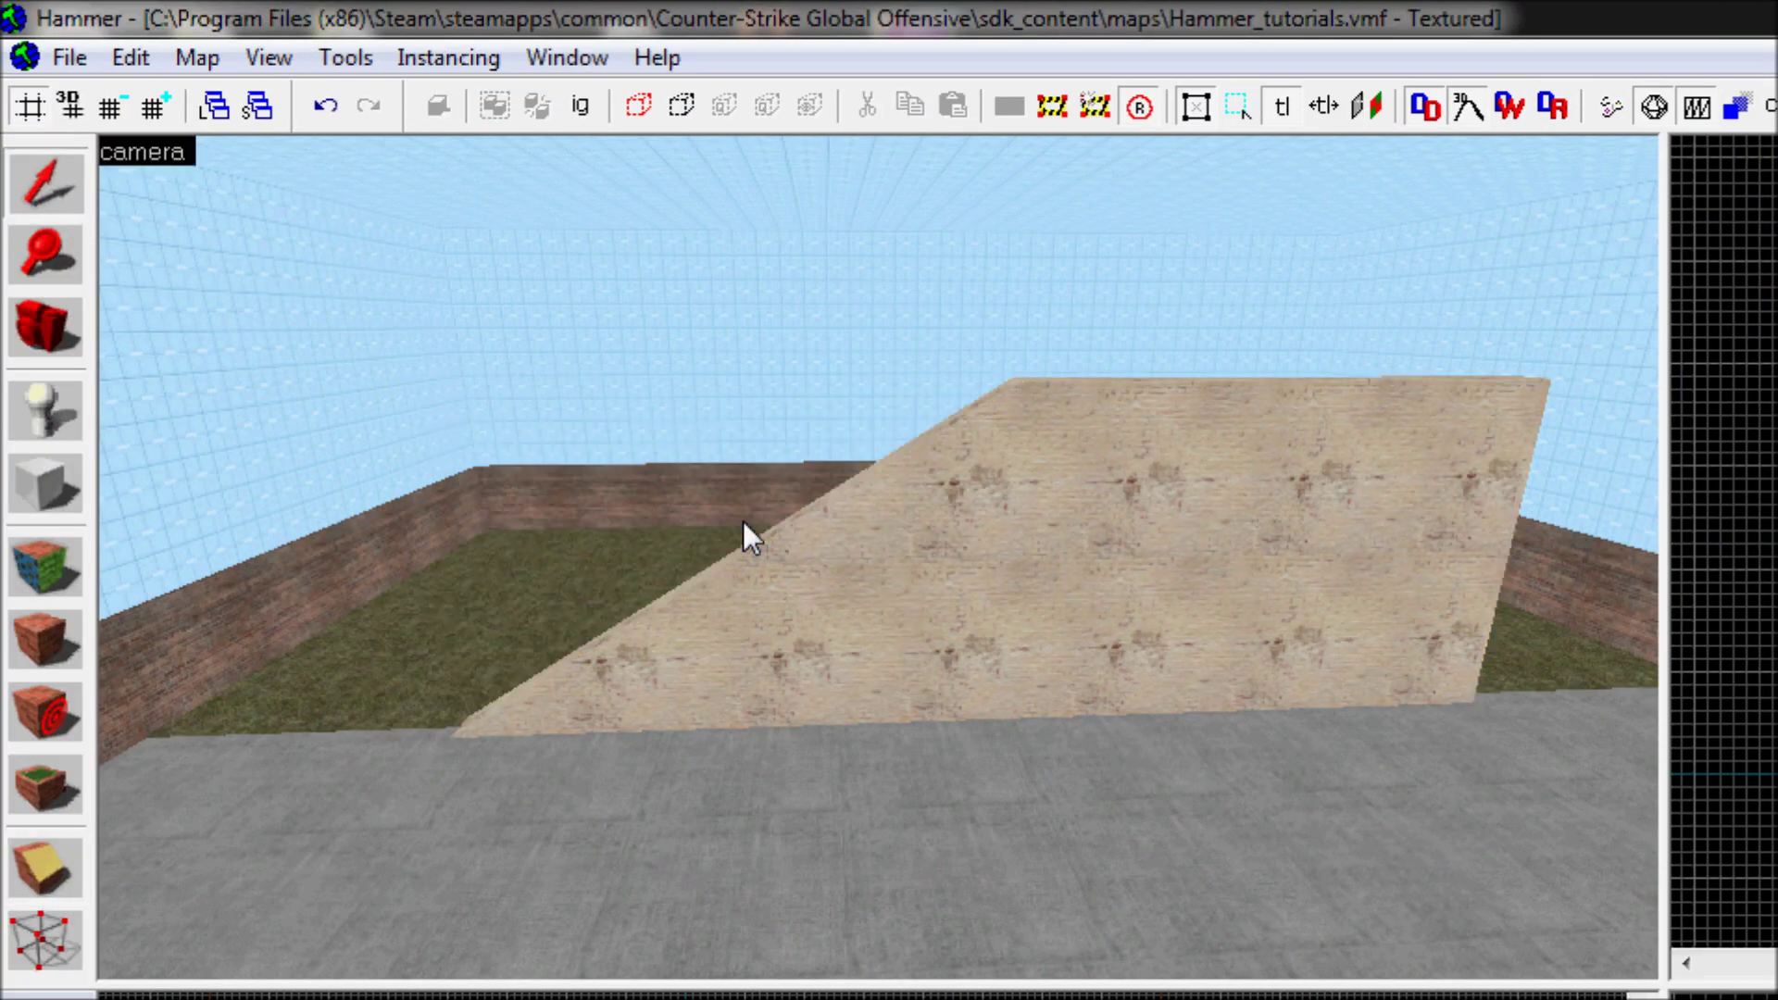
# Step: Split the wall diagonally from the middle of its top edge to its lower-right corner and delete the upper-right triangle
pyautogui.click(518, 703)
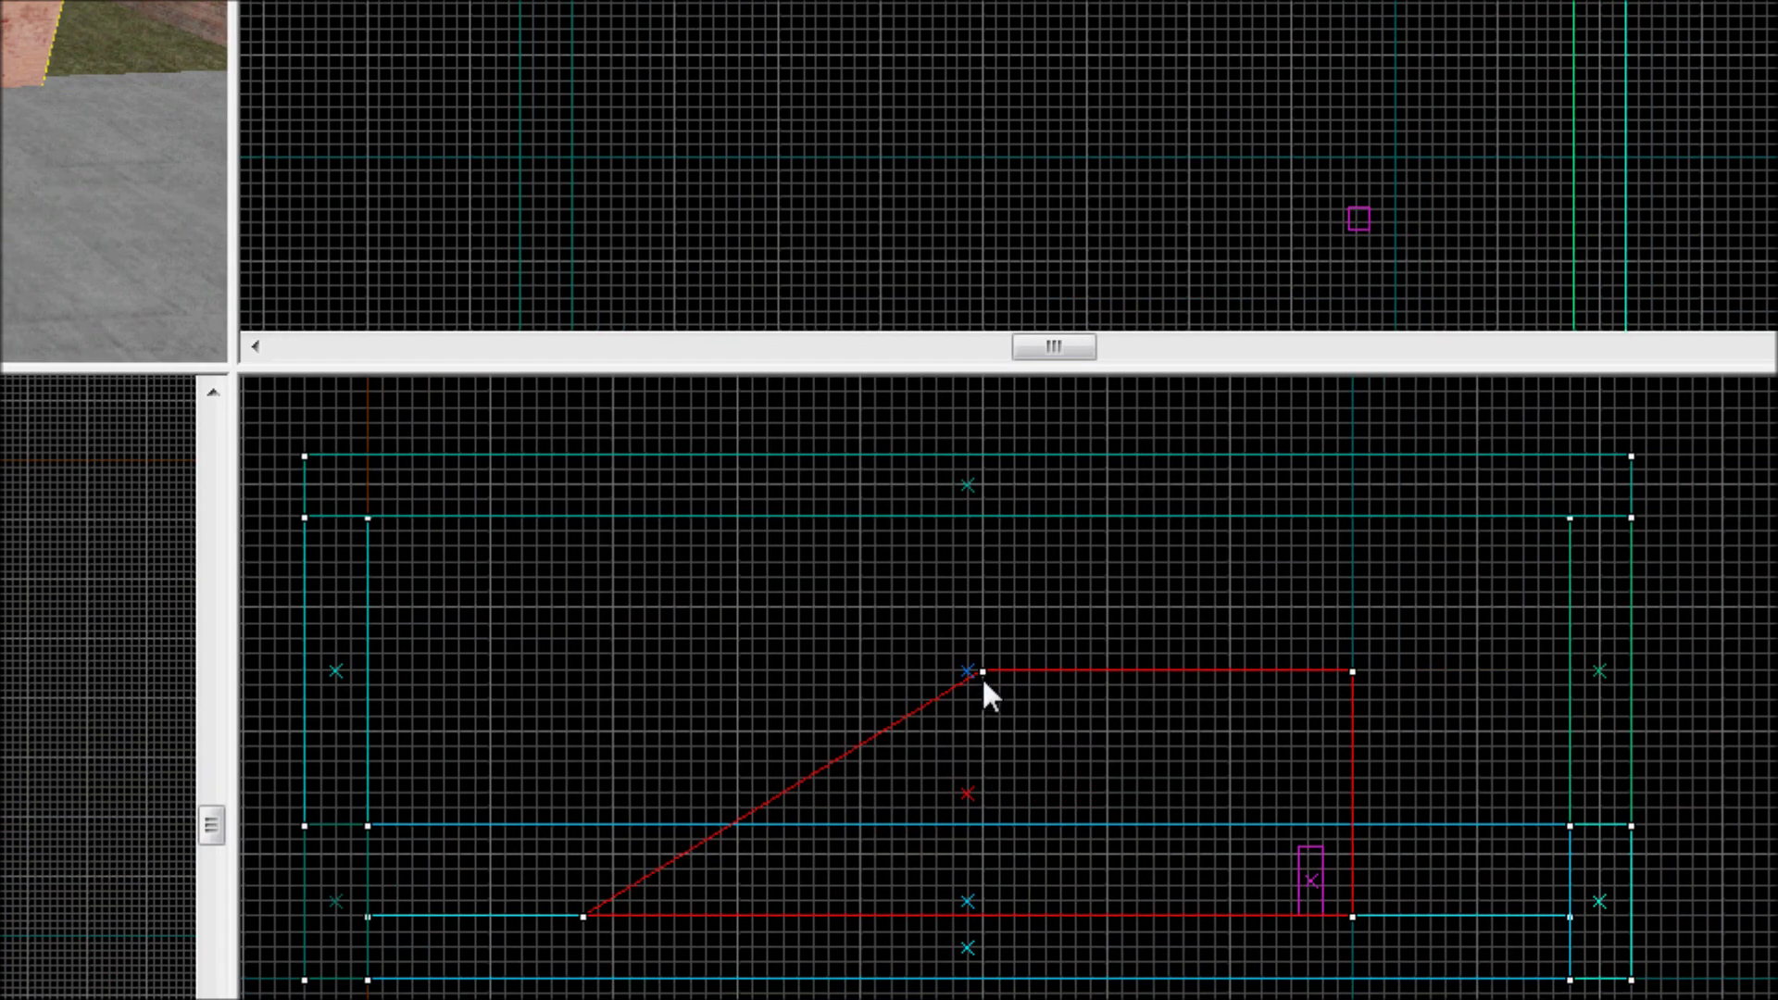
pyautogui.moveTo(983, 683); pyautogui.dragTo(1348, 913)
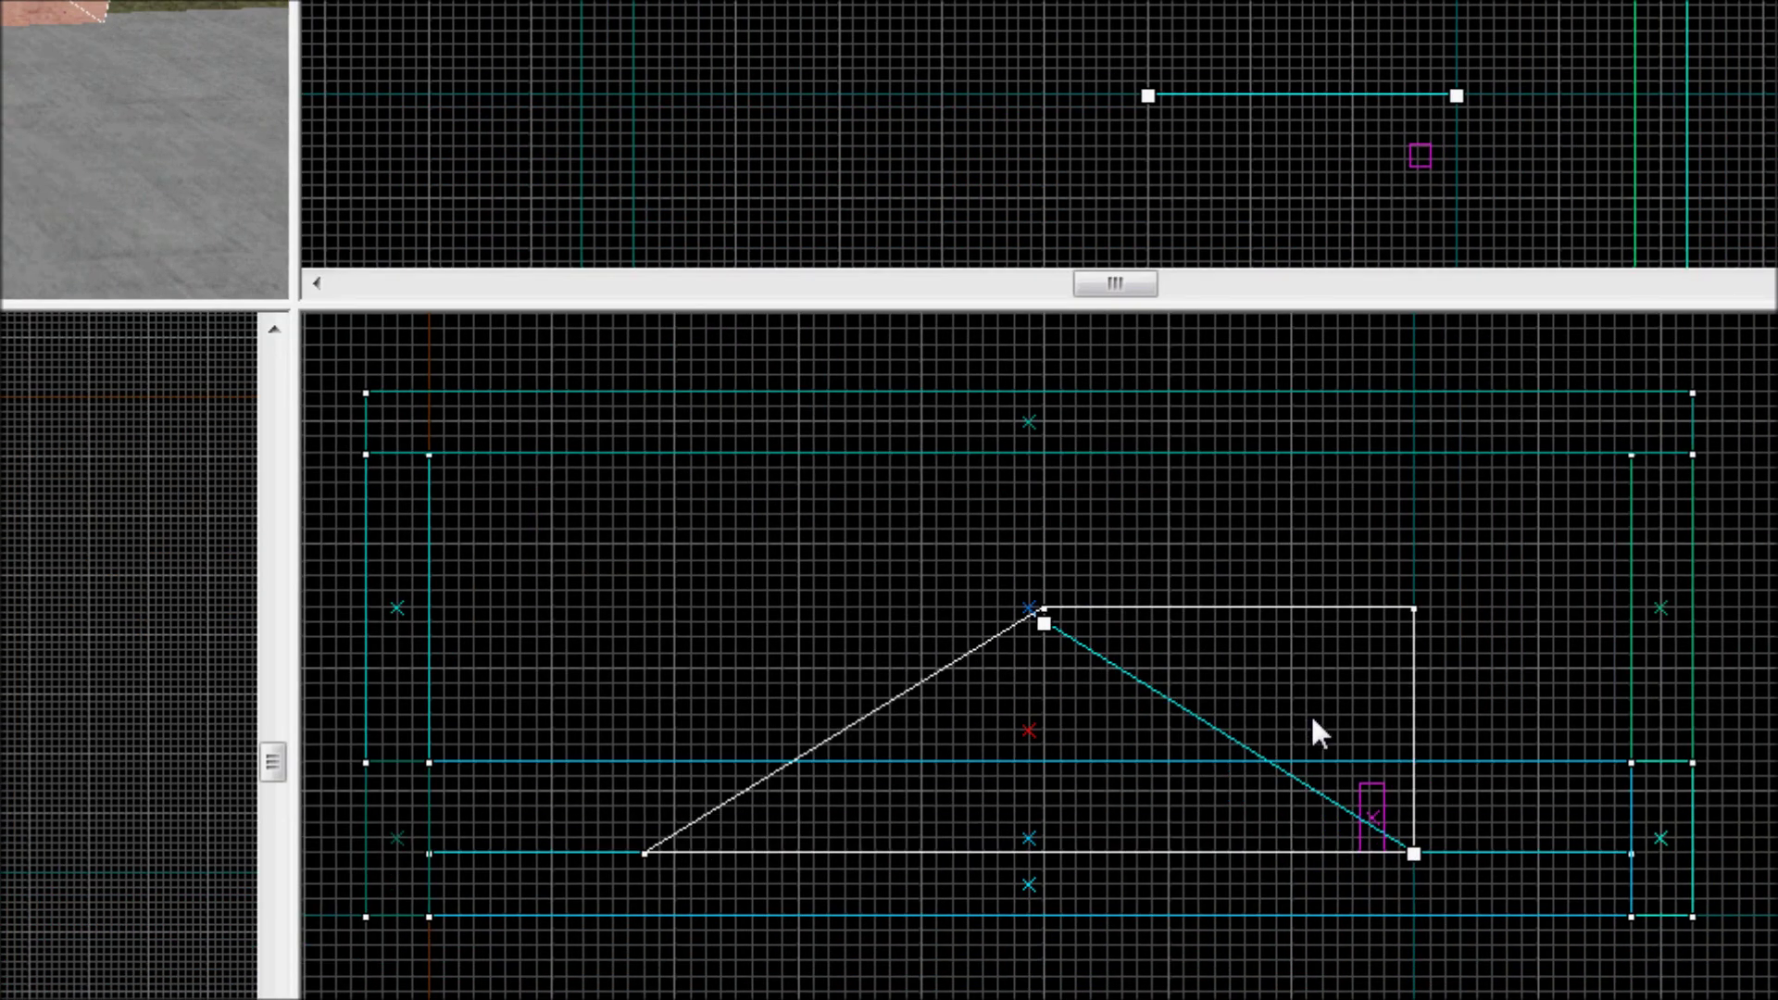
pyautogui.press('Return')
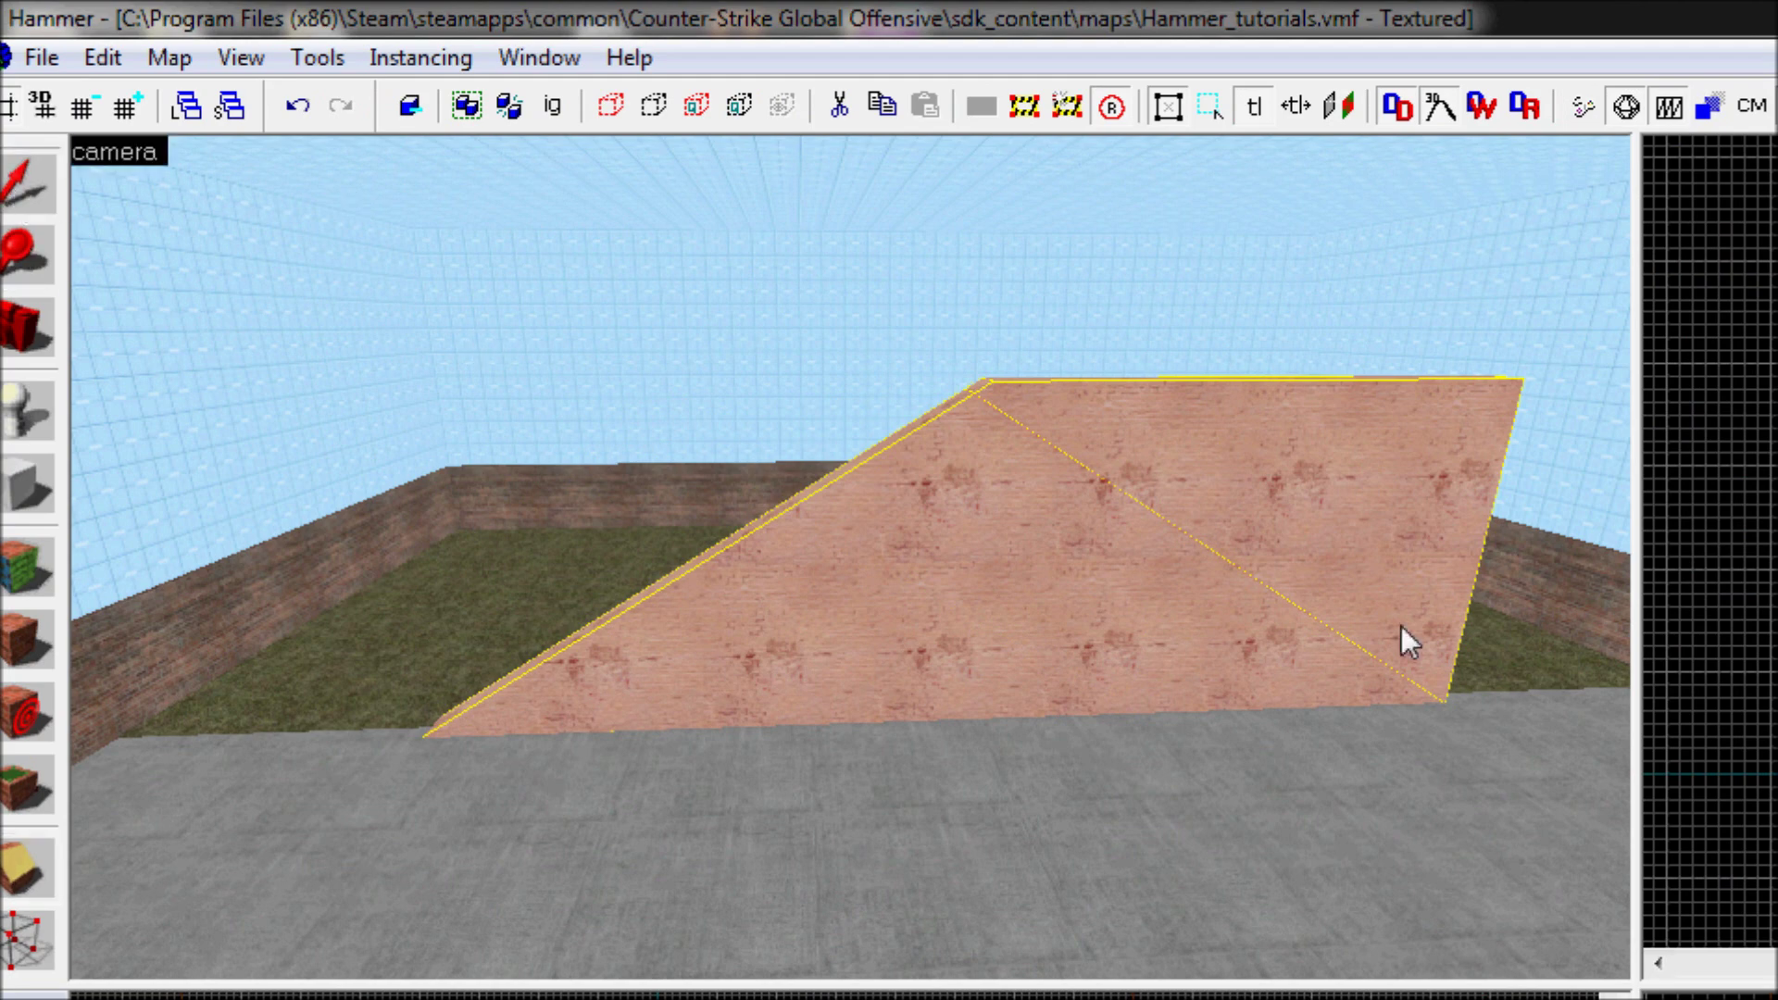
pyautogui.press('Return')
pyautogui.click(1163, 598)
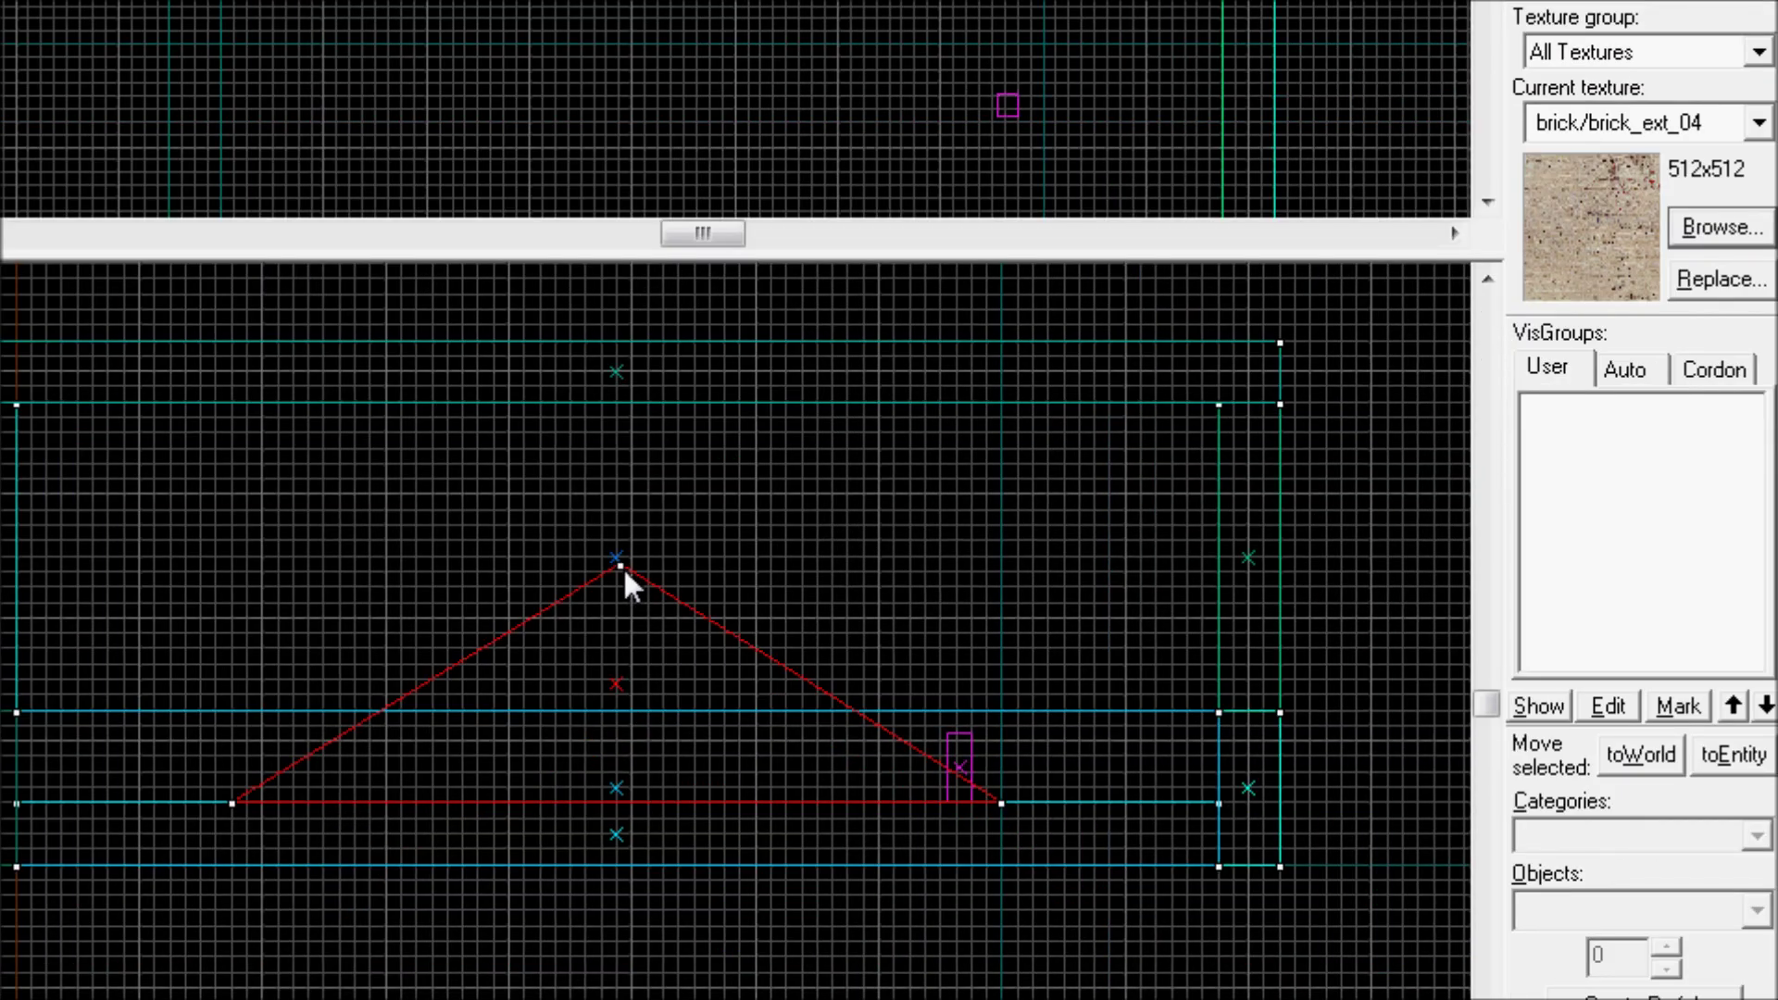
# Step: Clip off the triangular wall's left part with a steep diagonal cut from its apex, keeping only the right part
pyautogui.moveTo(620, 567); pyautogui.dragTo(463, 739)
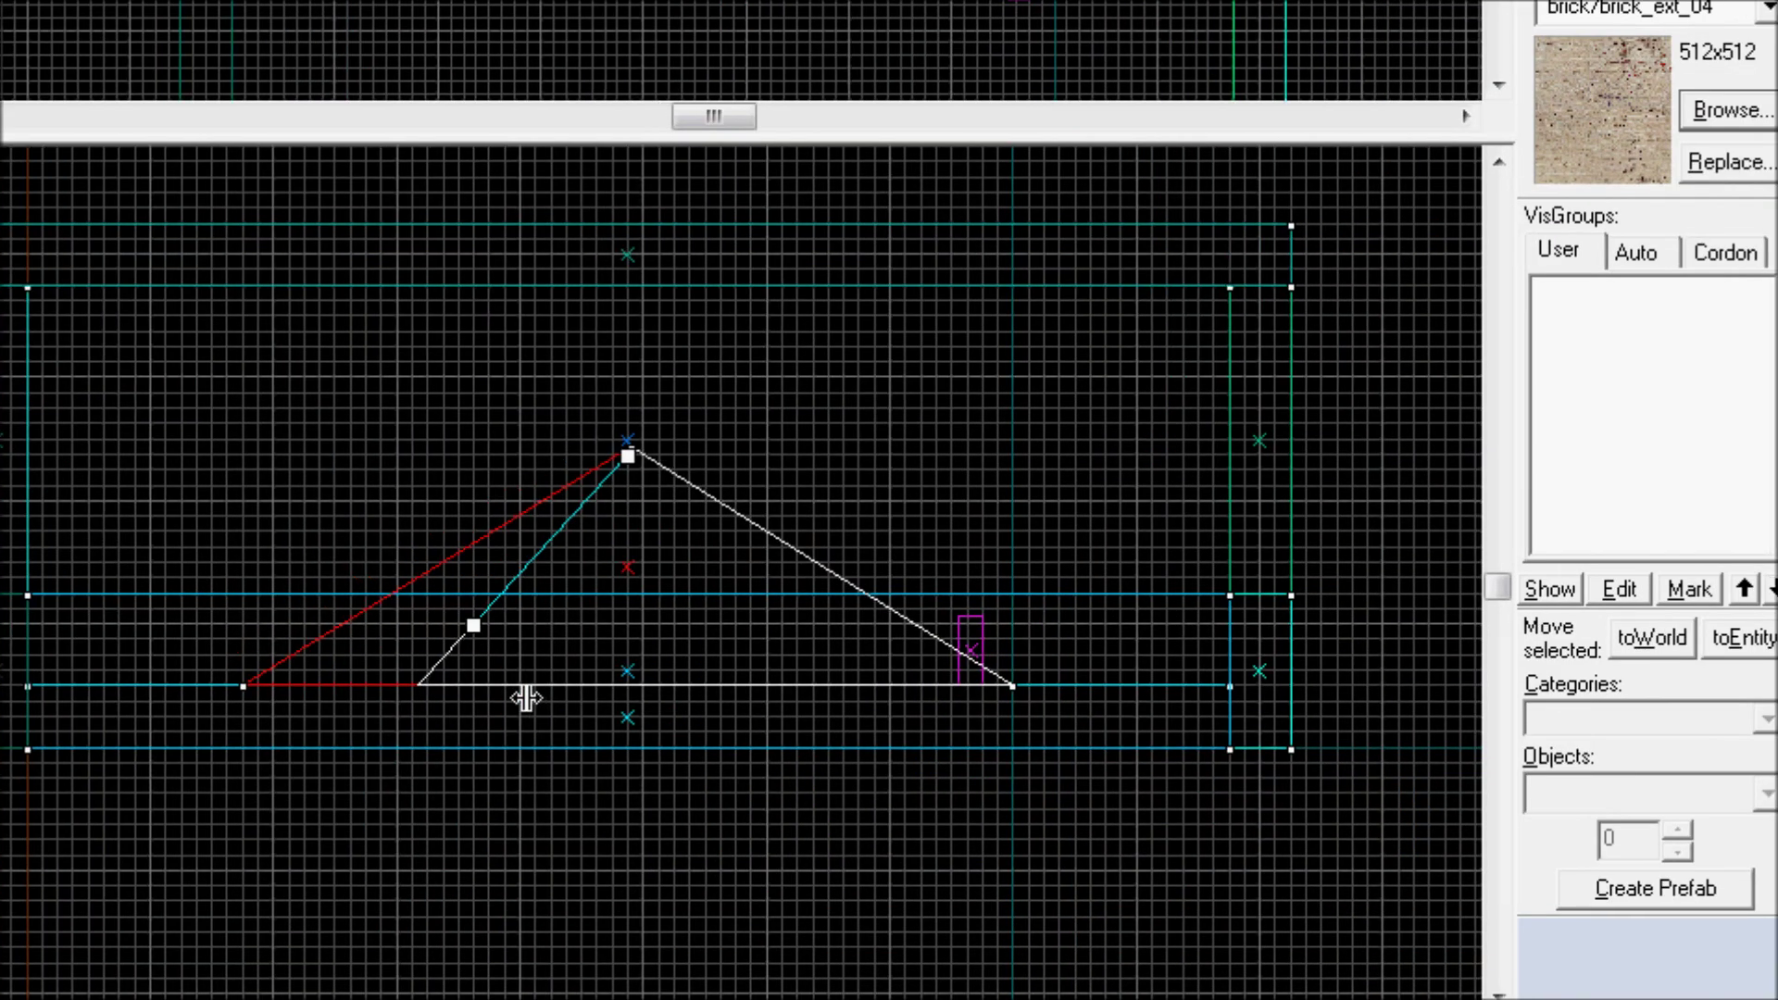
pyautogui.press('Return')
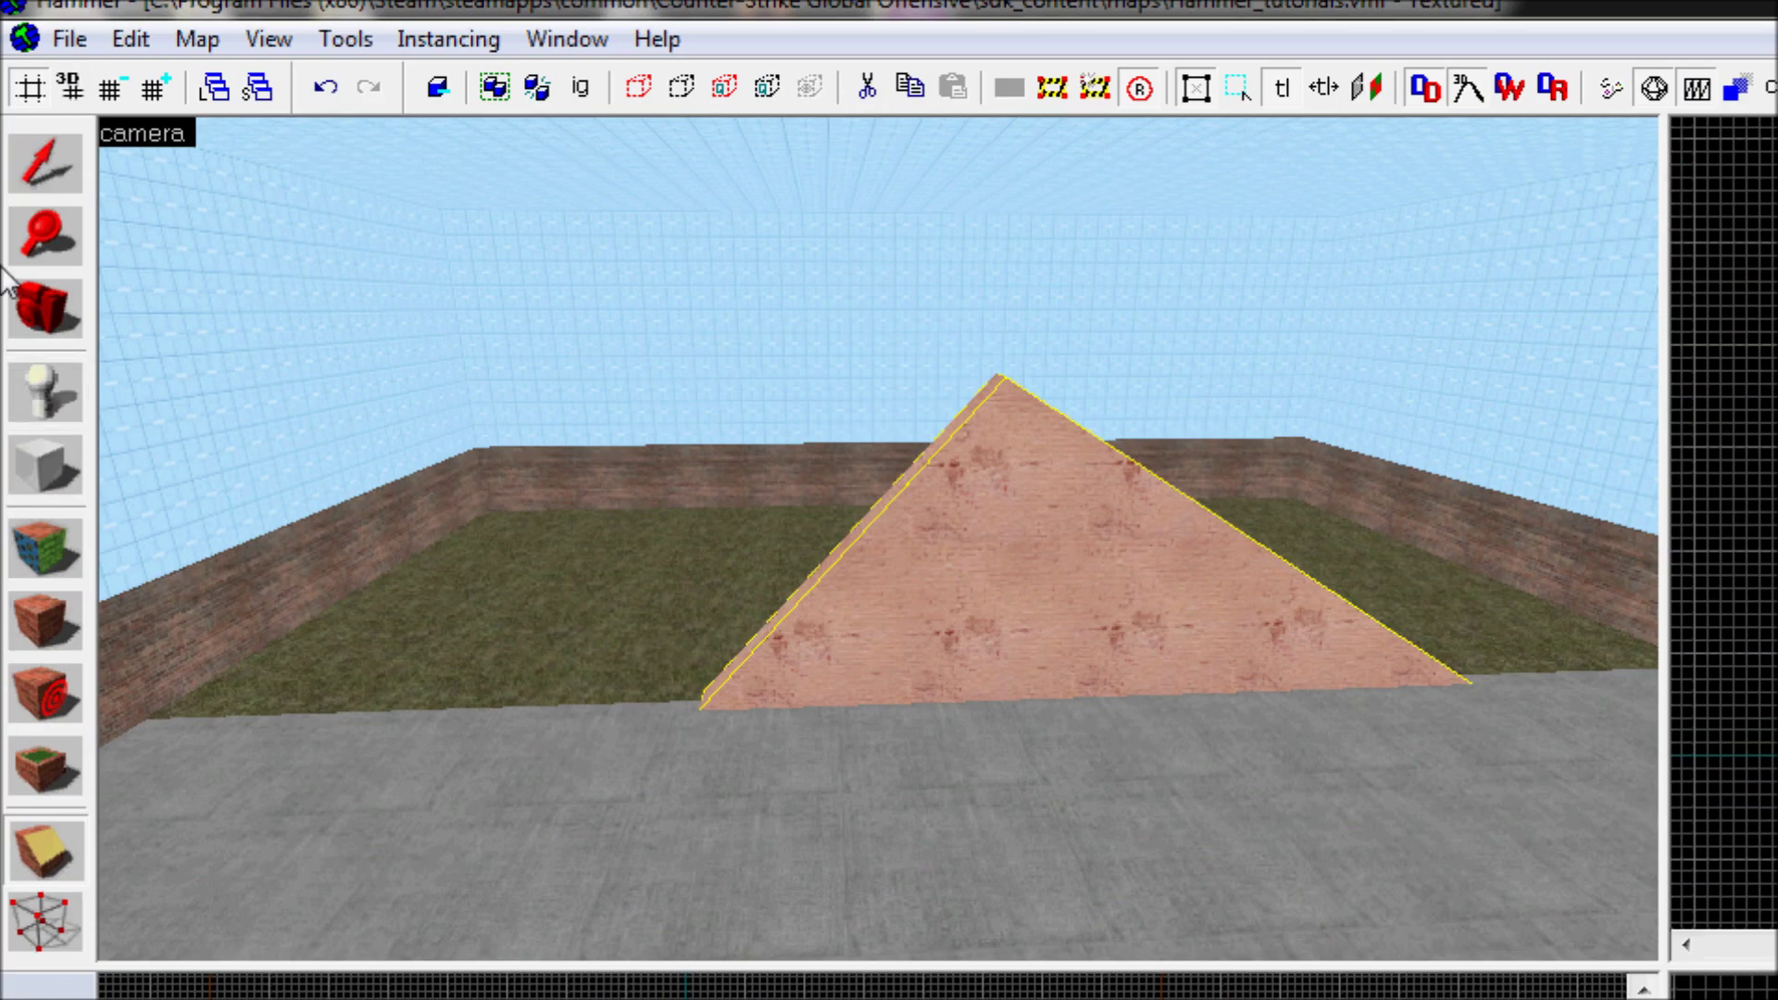
pyautogui.click(37, 331)
pyautogui.moveTo(435, 446); pyautogui.dragTo(877, 540)
# Step: Split the triangular wall with a diagonal cut through its upper part, keeping both pieces
pyautogui.click(73, 831)
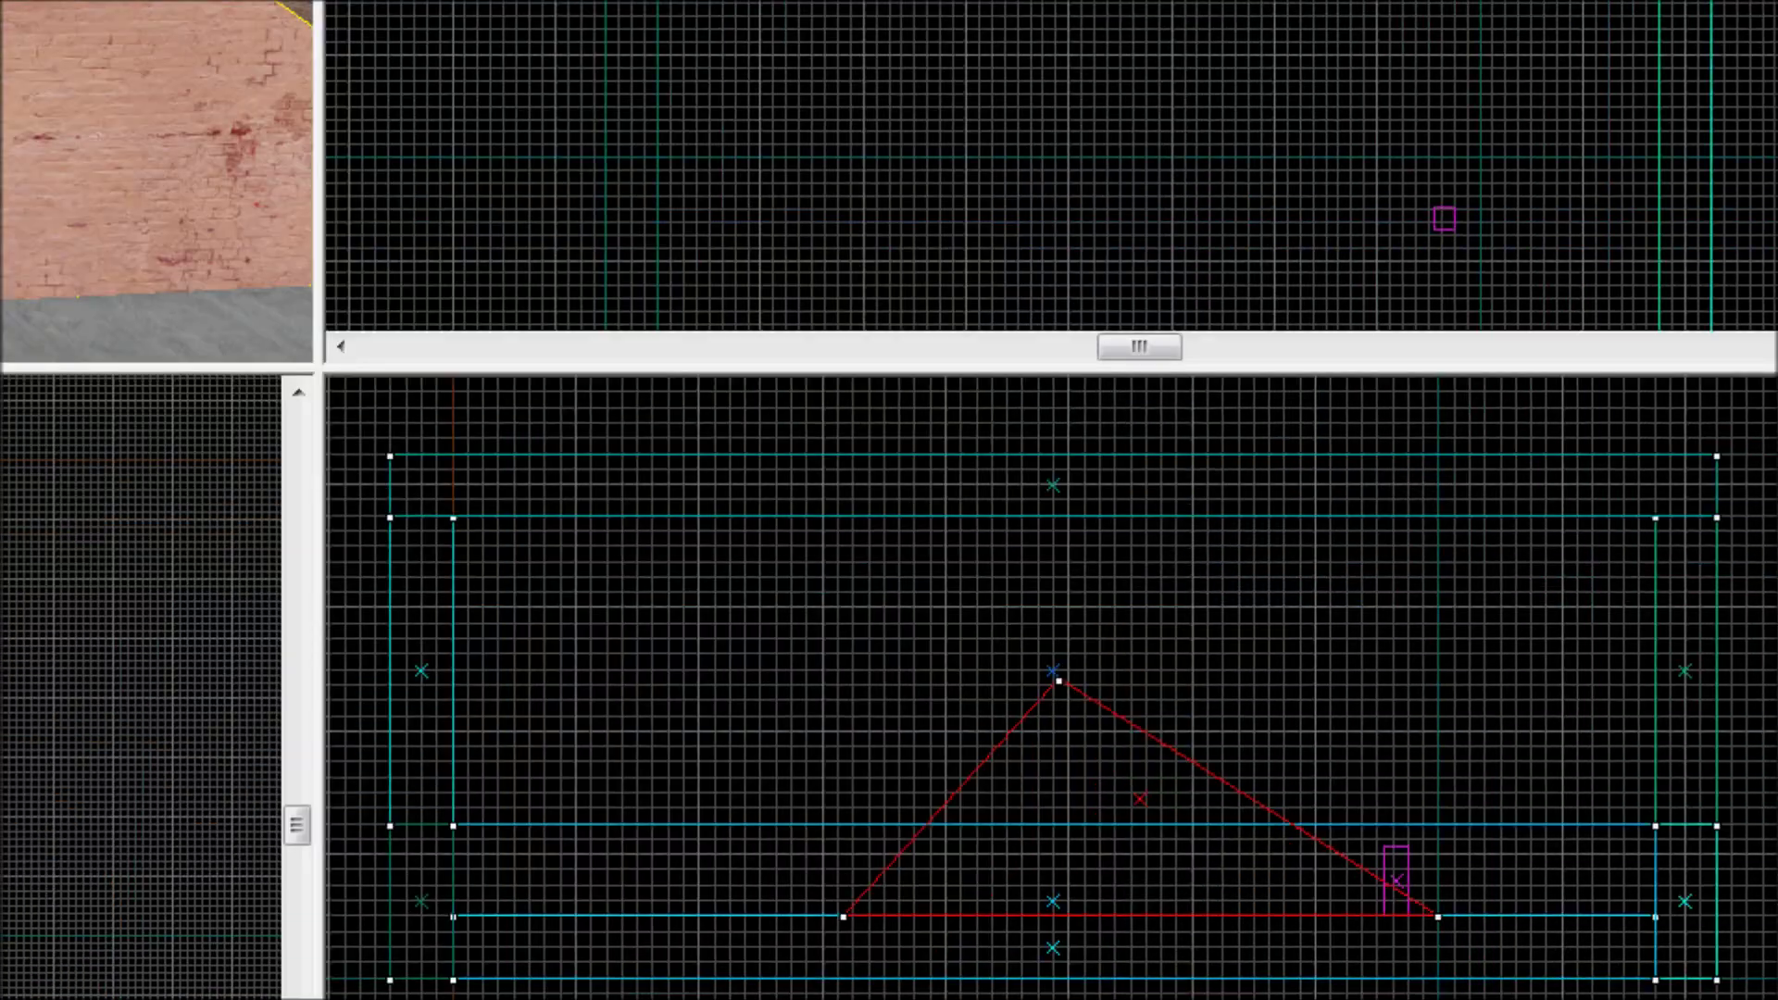
pyautogui.scroll(2, 1229, 915)
pyautogui.scroll(2, 1176, 913)
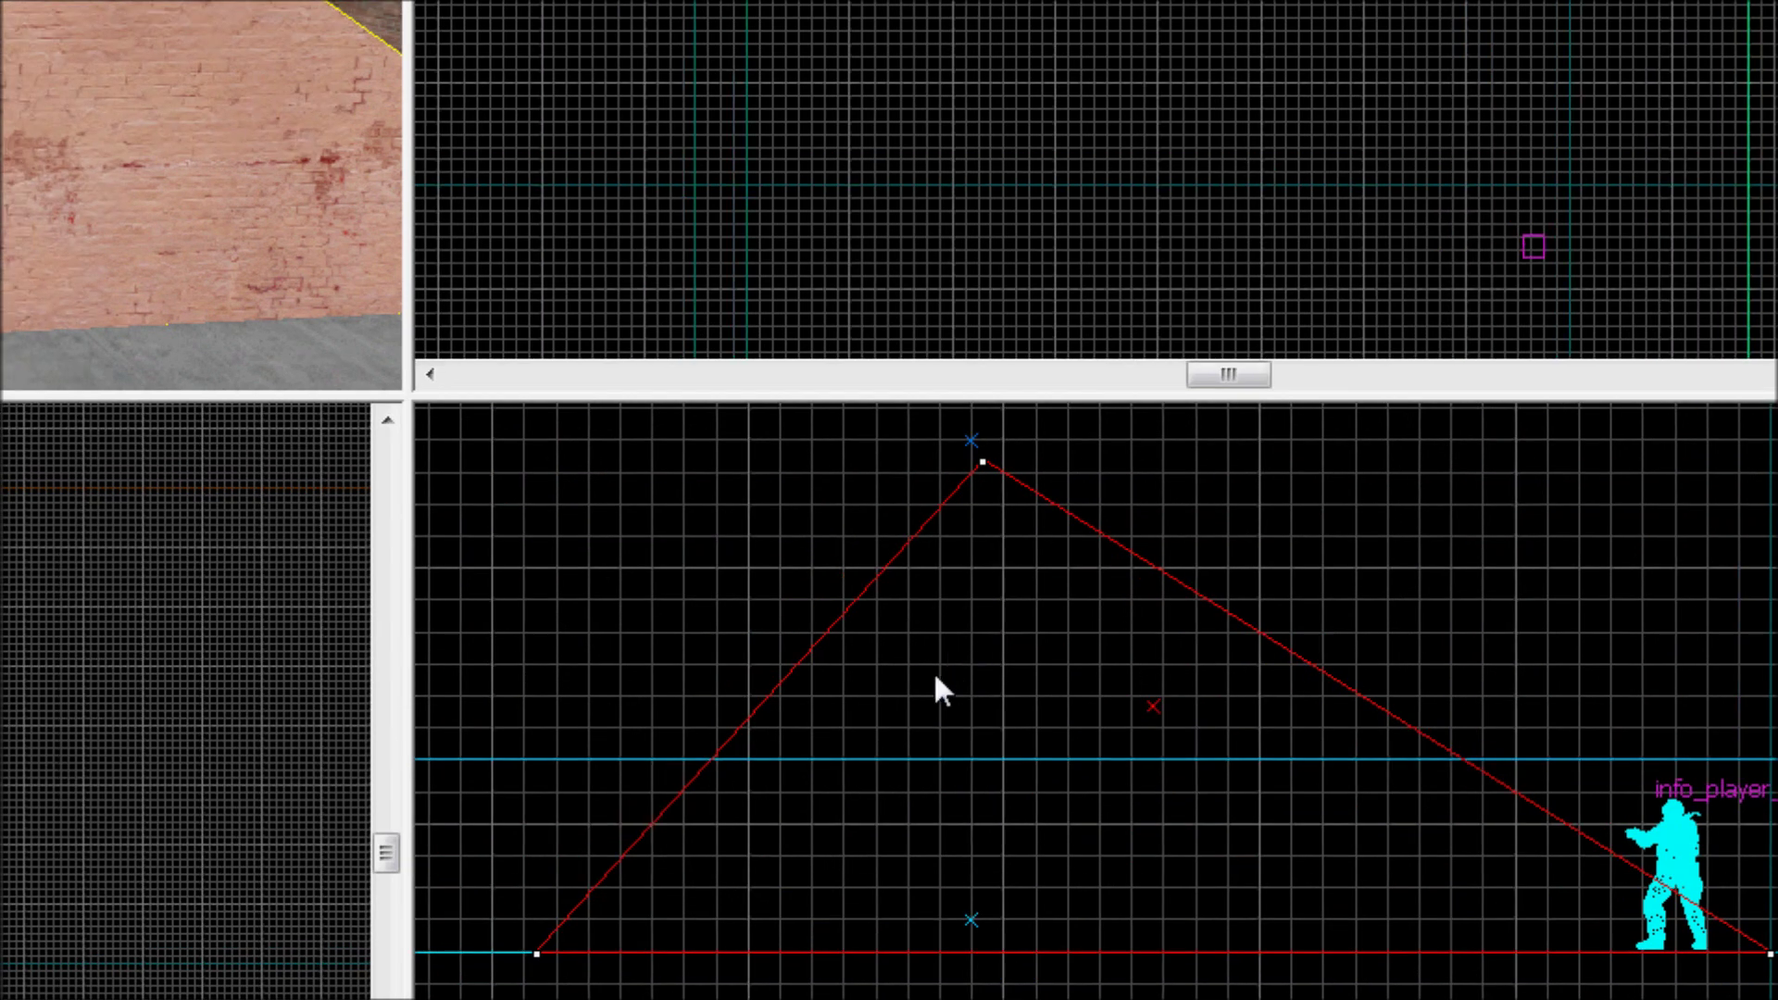
pyautogui.moveTo(937, 672); pyautogui.dragTo(1099, 569)
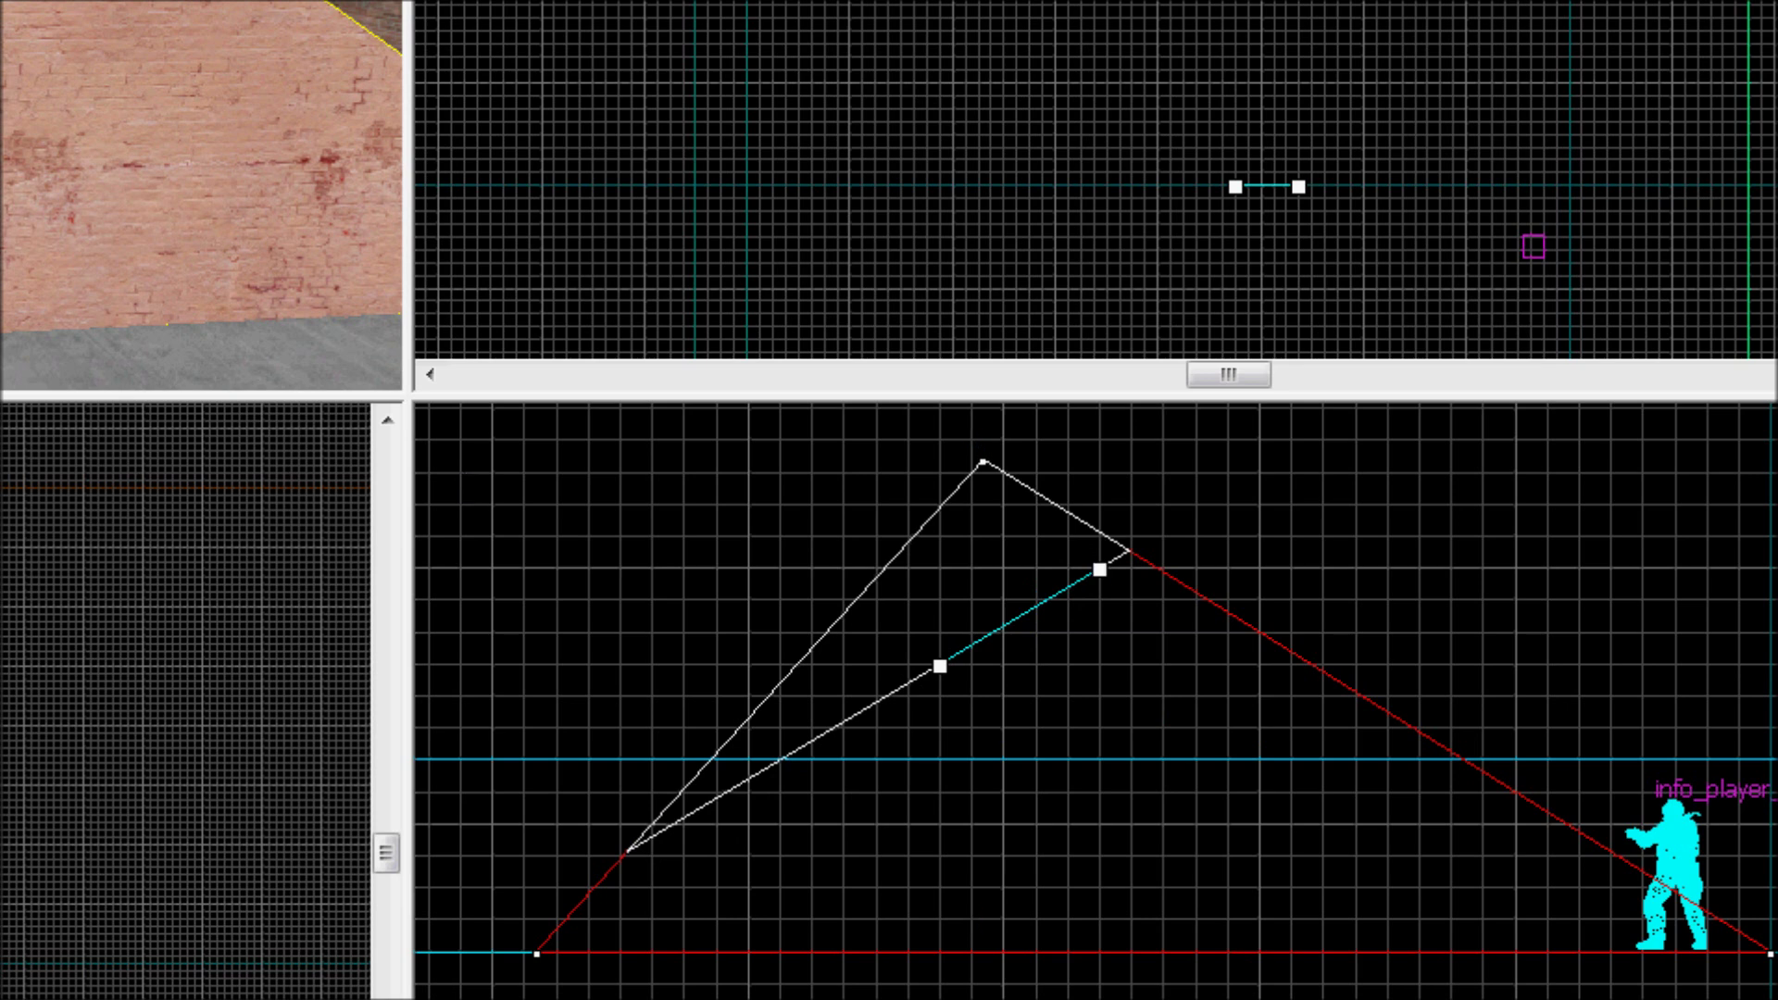
pyautogui.hotkey('shift', 'x')
pyautogui.hotkey('shift', 'x')
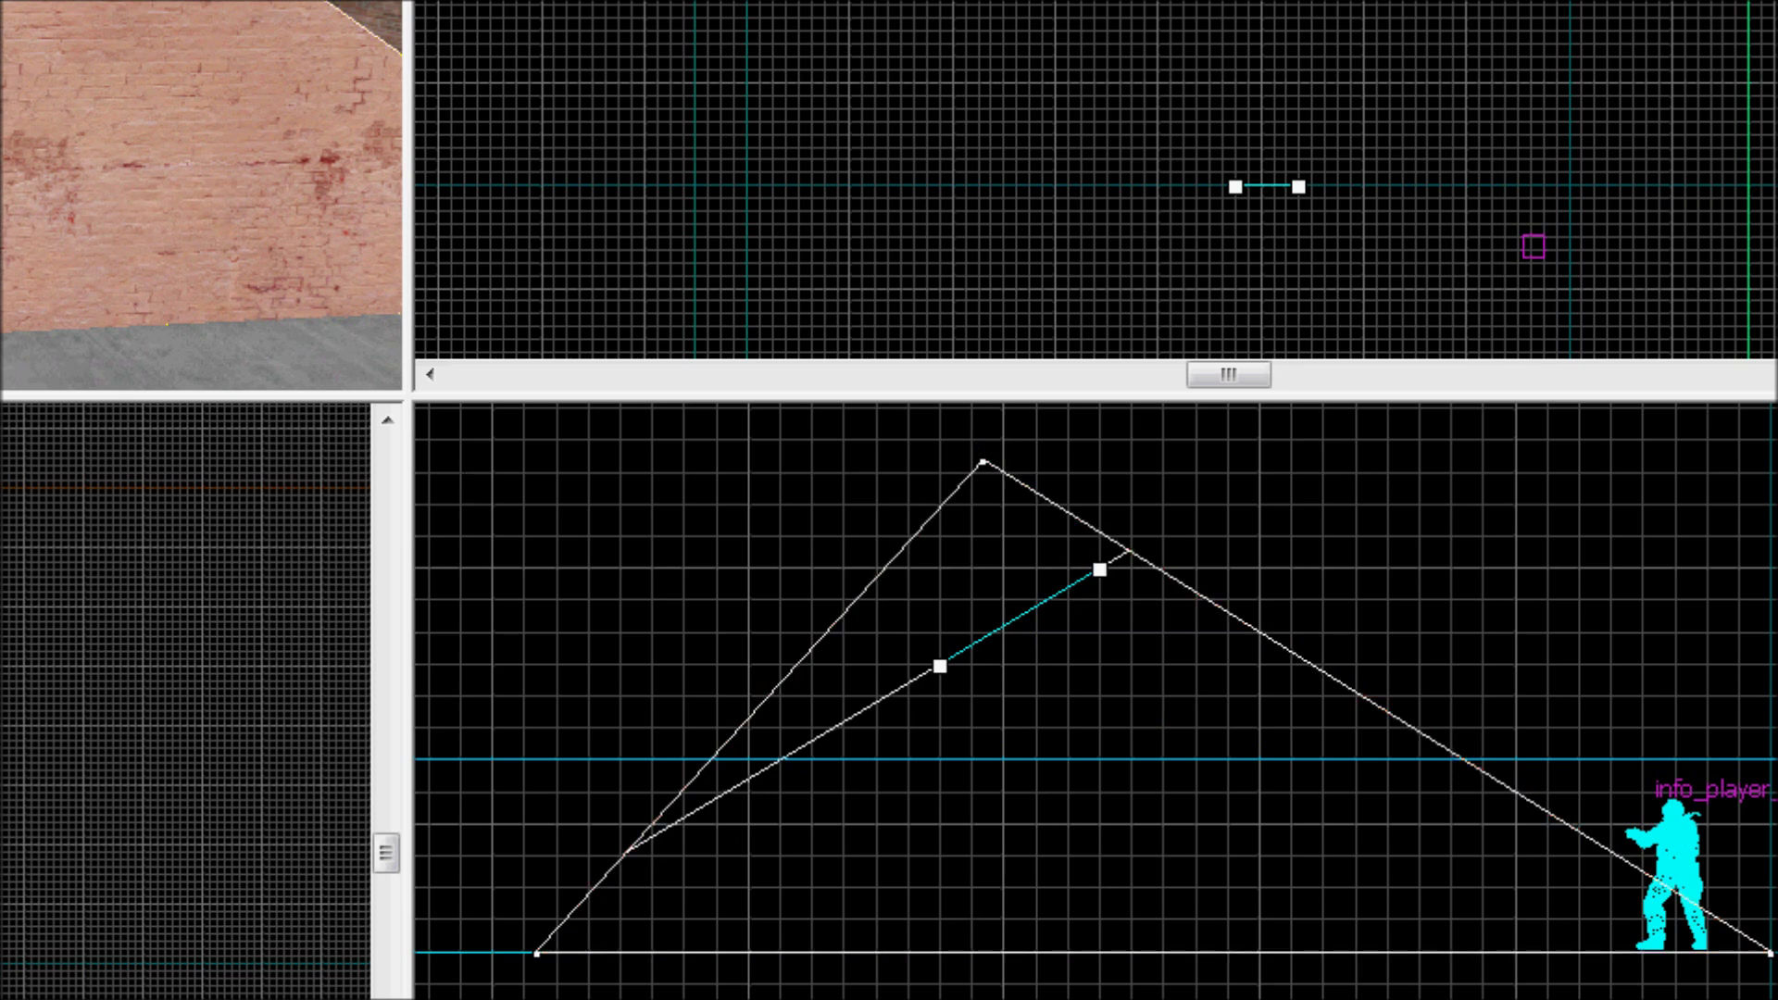
pyautogui.press('Return')
# Step: Add three more diagonal cuts that cross near the triangle's upper middle, keeping all pieces
pyautogui.moveTo(943, 666)
pyautogui.mouseDown()
pyautogui.moveTo(1089, 629)
pyautogui.moveTo(1105, 597)
pyautogui.mouseUp()
pyautogui.press('Return')
pyautogui.moveTo(963, 650); pyautogui.dragTo(1194, 720)
pyautogui.press('Return')
pyautogui.moveTo(1021, 658); pyautogui.dragTo(1139, 766)
pyautogui.press('Return')
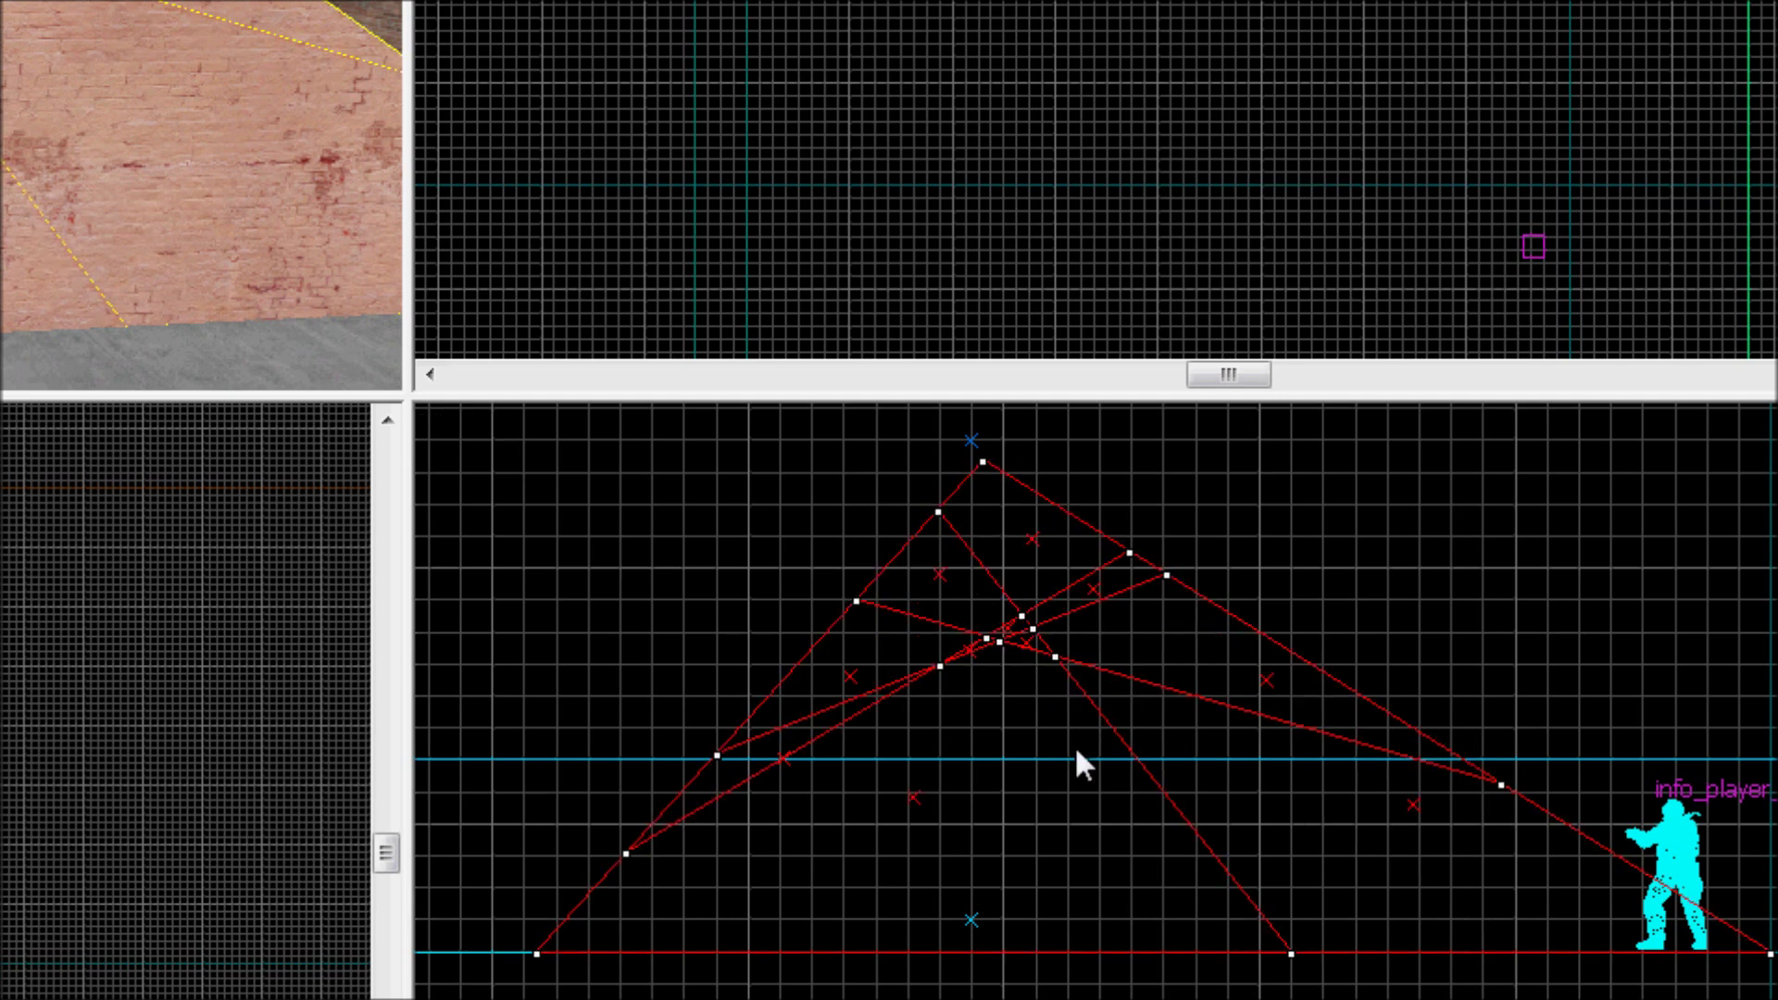
# Step: Split the triangle further with five crossing diagonal cuts through its middle and lower part, keeping all pieces
pyautogui.moveTo(1097, 704)
pyautogui.mouseDown()
pyautogui.moveTo(1096, 762)
pyautogui.moveTo(1008, 822)
pyautogui.mouseUp()
pyautogui.press('Return')
pyautogui.moveTo(1099, 762); pyautogui.dragTo(882, 819)
pyautogui.press('Return')
pyautogui.moveTo(928, 689); pyautogui.dragTo(881, 825)
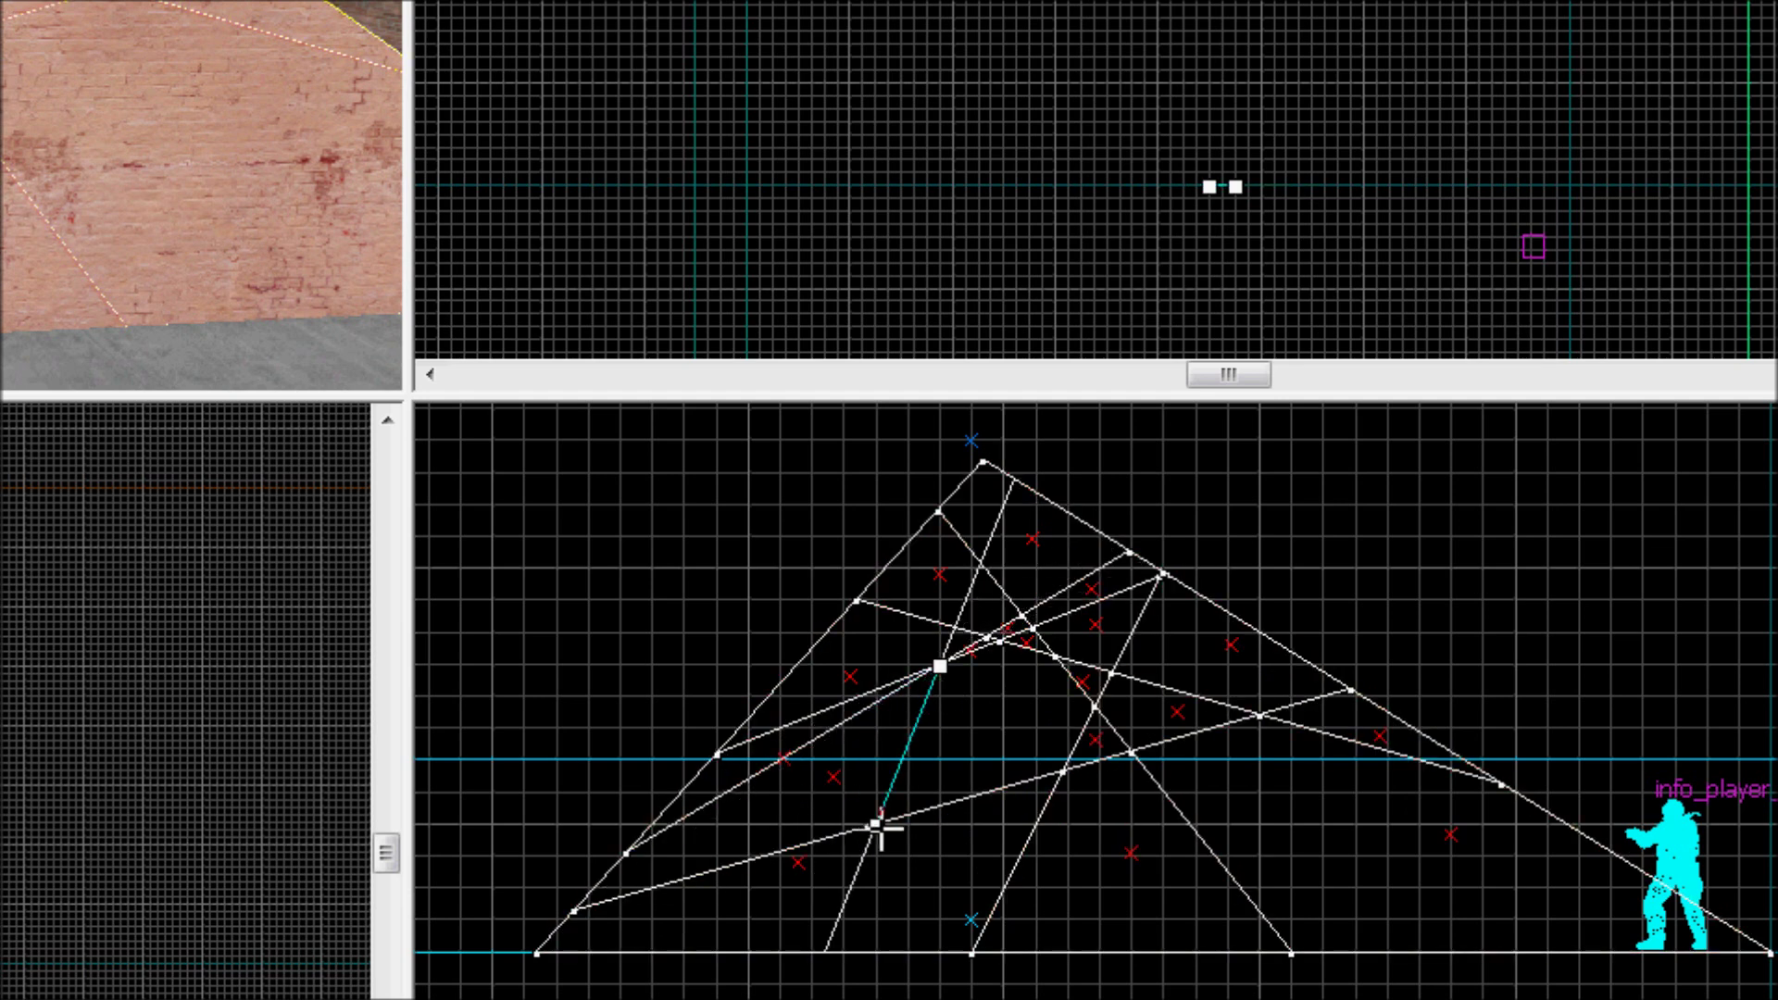
pyautogui.press('Return')
pyautogui.moveTo(903, 699); pyautogui.dragTo(1024, 828)
pyautogui.press('Return')
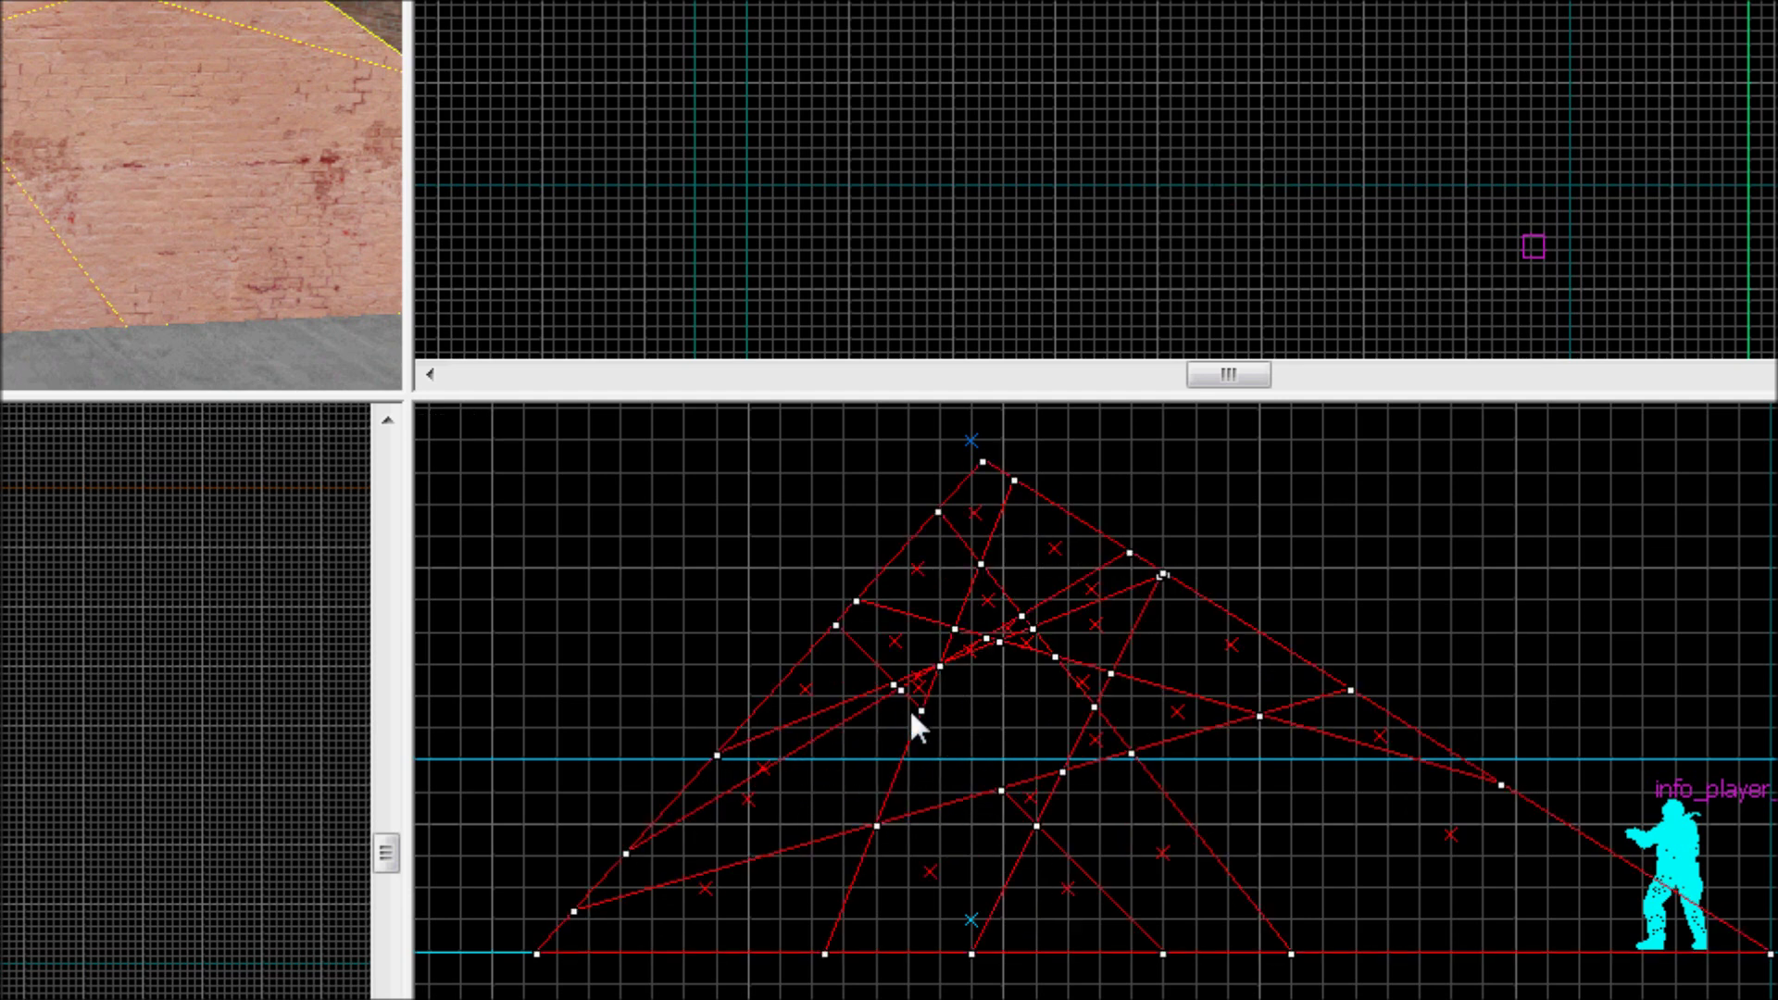
pyautogui.moveTo(911, 713); pyautogui.dragTo(1040, 794)
pyautogui.press('Return')
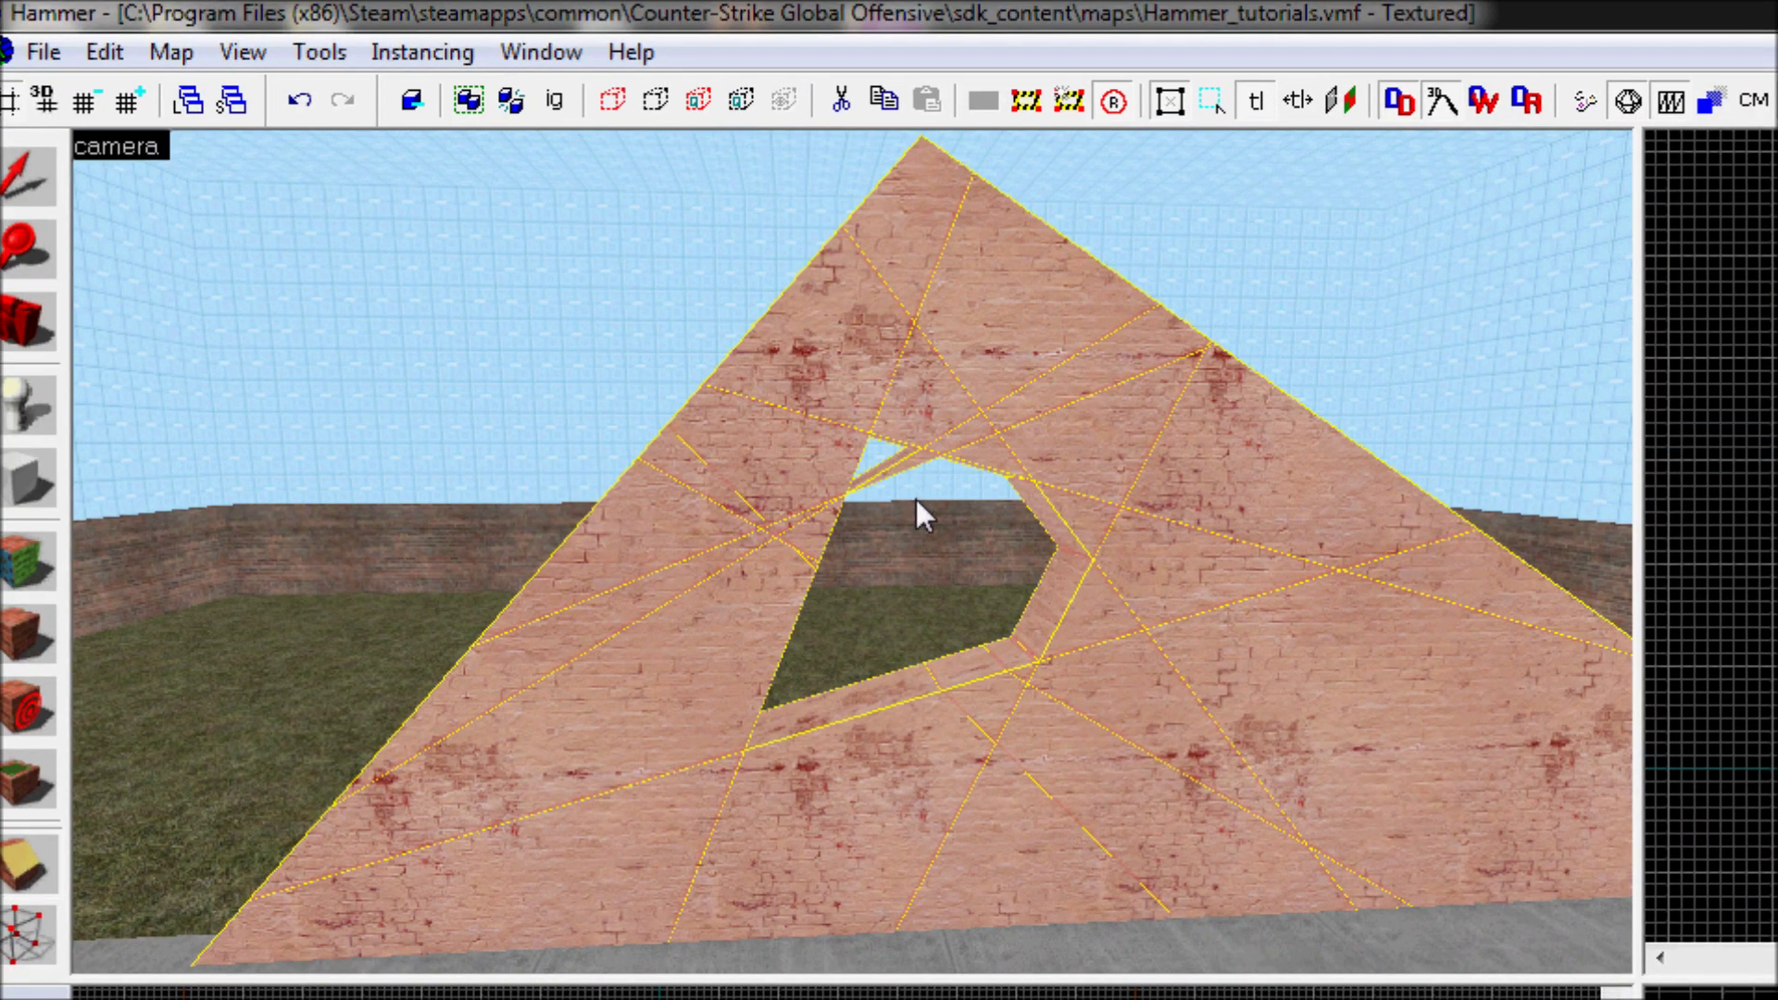
# Step: Undo the freehand crossing cuts in the triangular wall
pyautogui.hotkey('ctrl', 'z')
pyautogui.hotkey('ctrl', 'z')
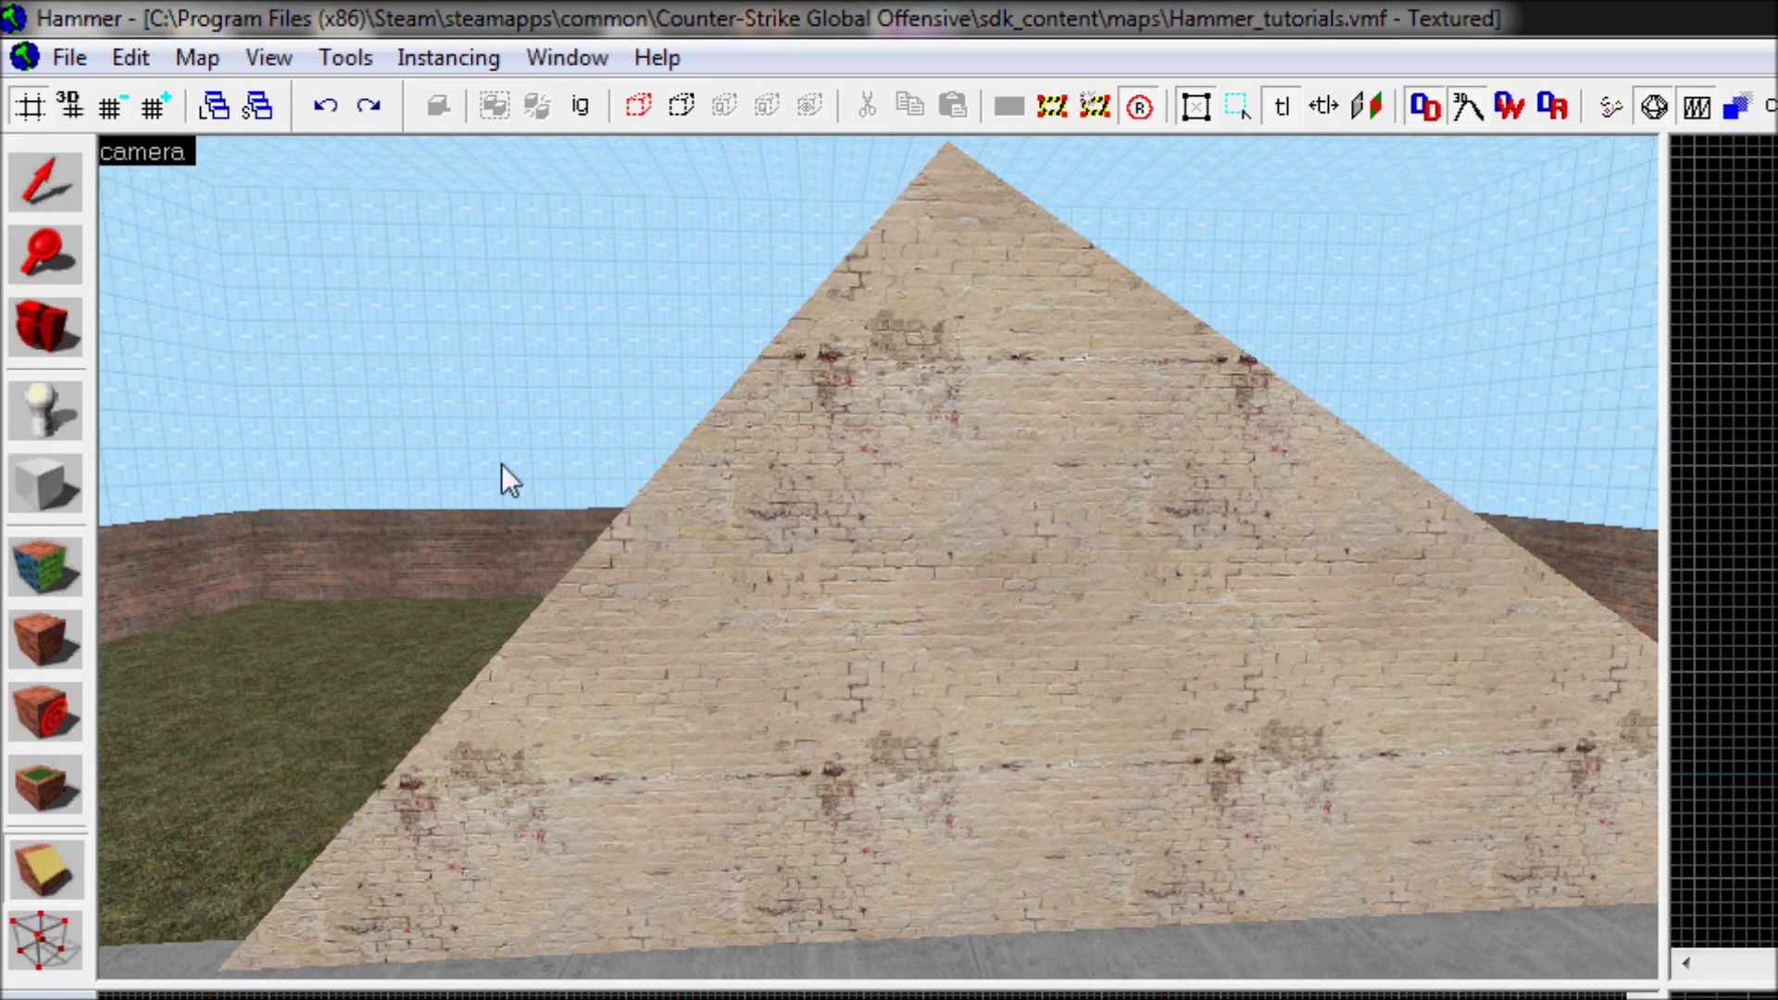
# Step: Split the triangular wall with two horizontal and two vertical cuts that frame a 128 by 96 unit rectangle, keeping all pieces
pyautogui.click(864, 457)
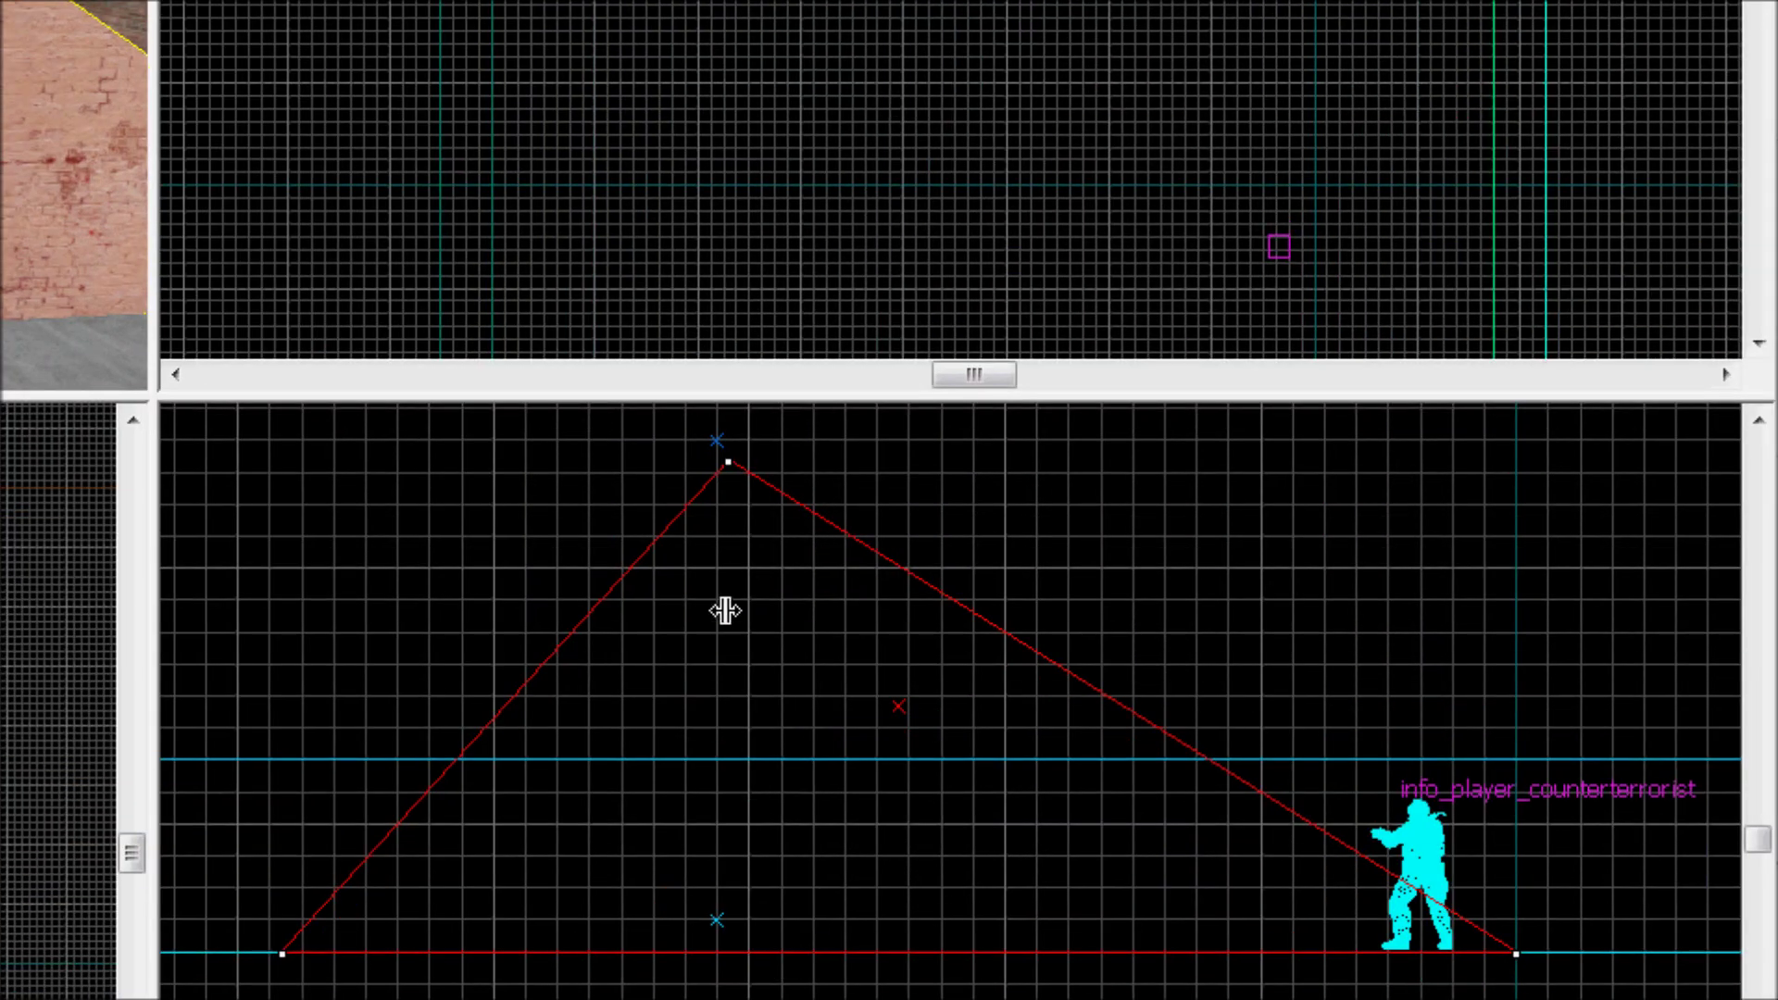
pyautogui.moveTo(592, 634); pyautogui.dragTo(904, 825)
pyautogui.press('Return')
pyautogui.press('Return')
pyautogui.moveTo(654, 634)
pyautogui.mouseDown()
pyautogui.moveTo(655, 865)
pyautogui.moveTo(782, 825)
pyautogui.moveTo(932, 825)
pyautogui.mouseUp()
pyautogui.press('Return')
pyautogui.press('Return')
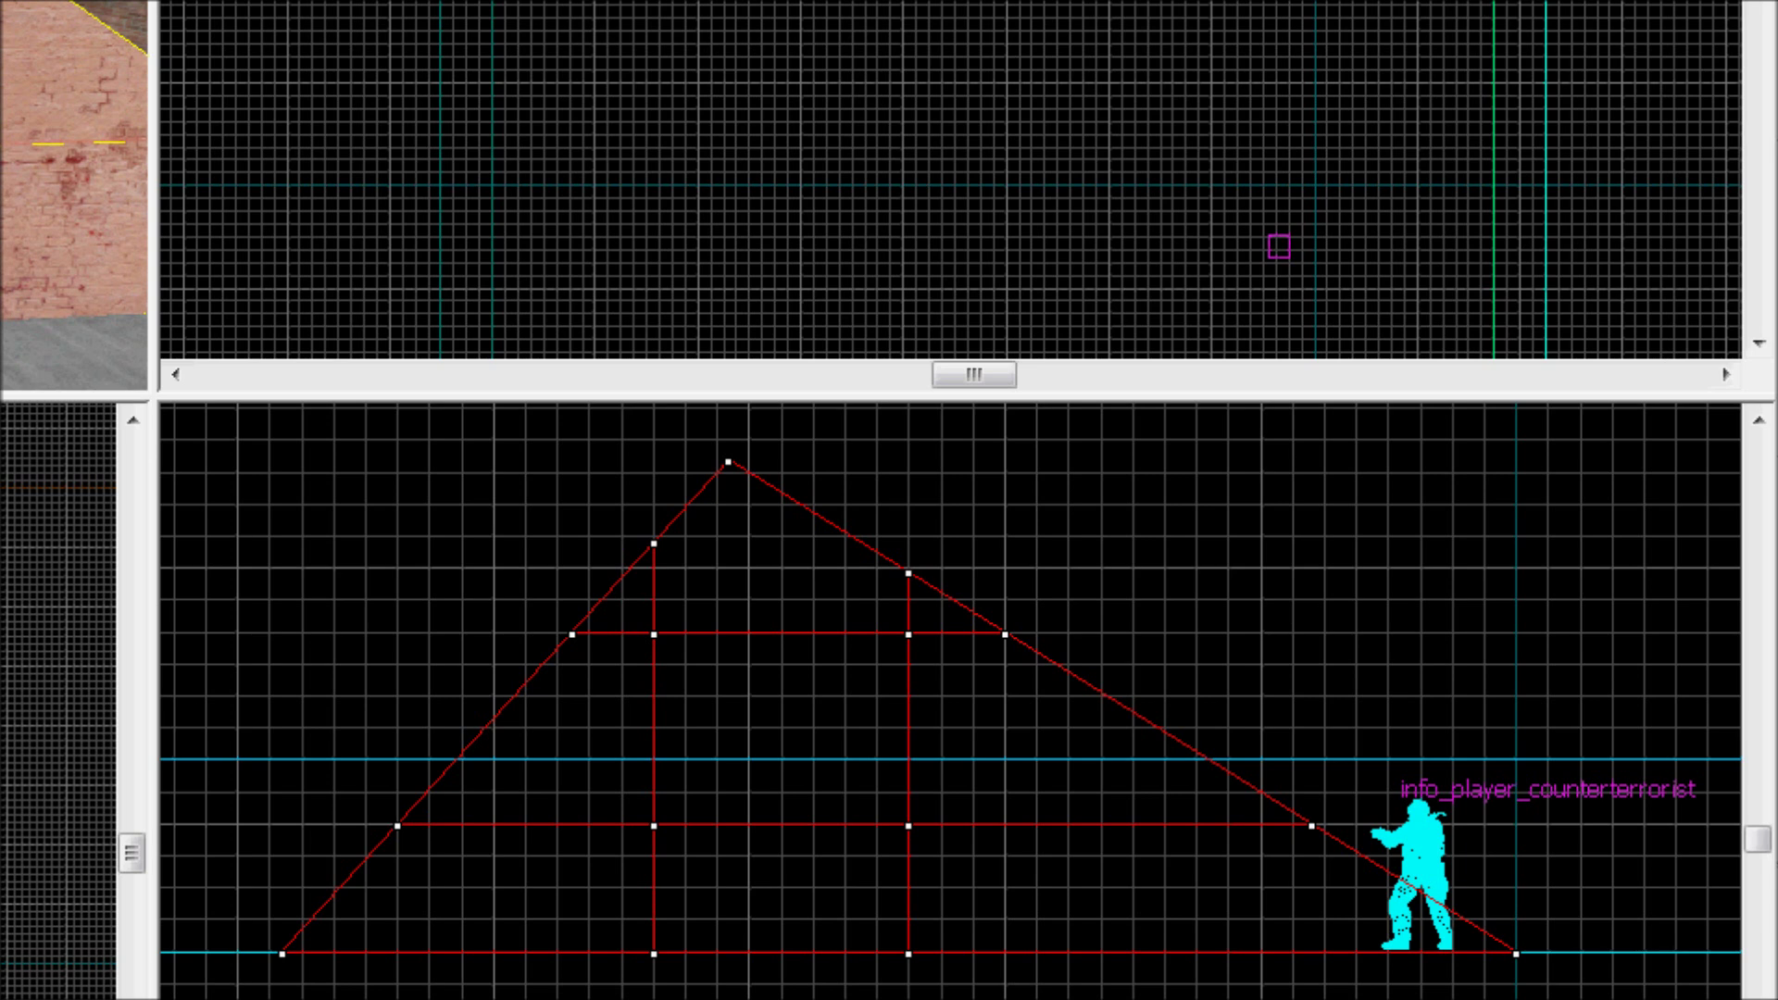
# Step: Select only the central rectangle and split it with diagonal cuts around its left side and lower-right corner, keeping all pieces
pyautogui.hotkey('shift', 's')
pyautogui.click(780, 730)
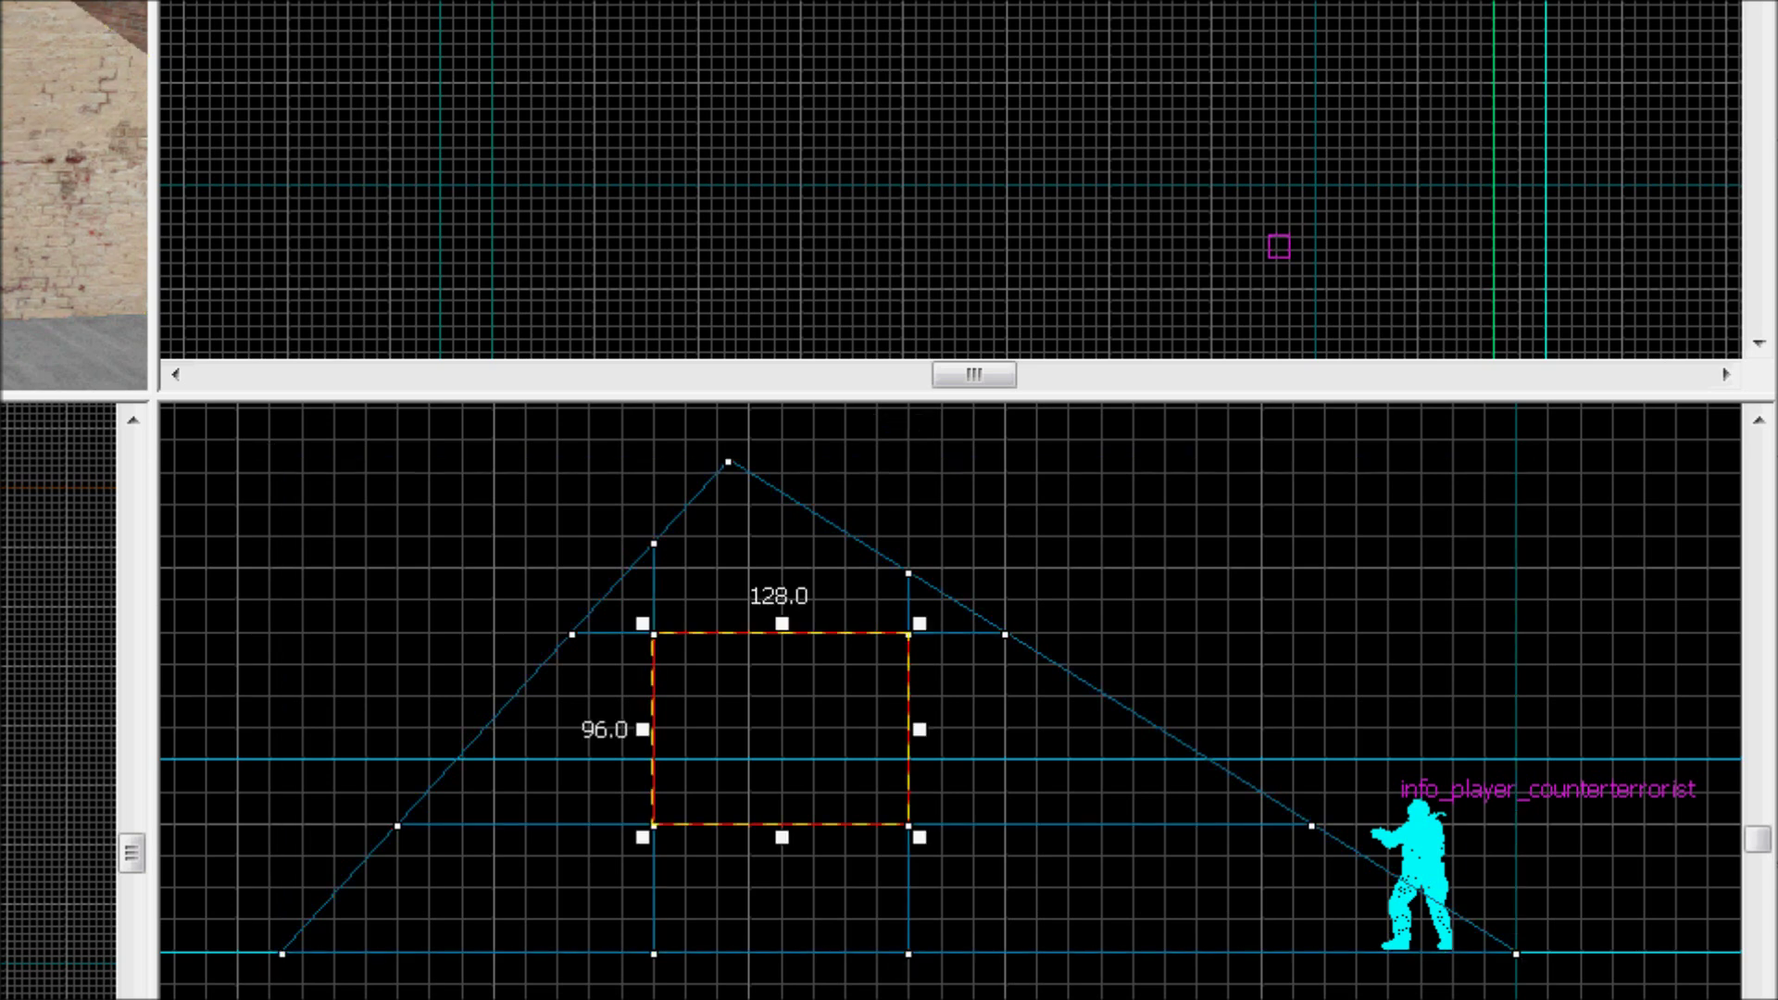
pyautogui.hotkey('shift', 'x')
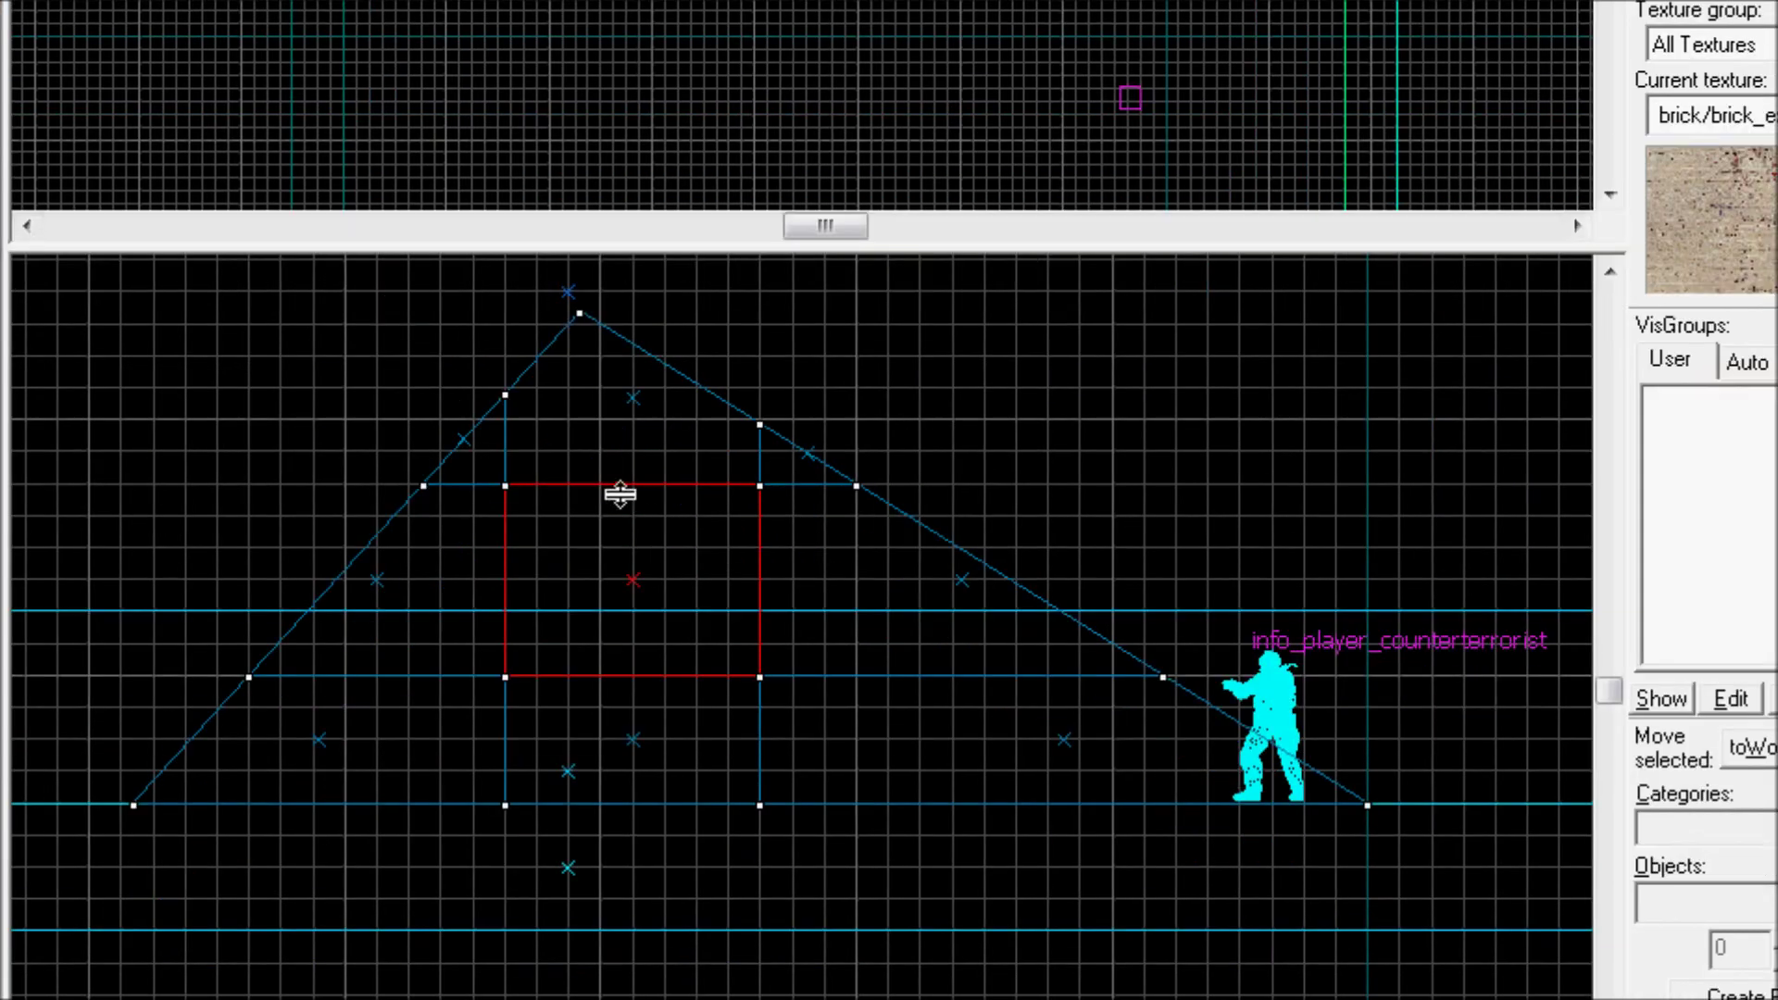
pyautogui.moveTo(632, 486)
pyautogui.mouseDown()
pyautogui.moveTo(536, 549)
pyautogui.moveTo(531, 632)
pyautogui.mouseUp()
pyautogui.press('Return')
pyautogui.press('Return')
pyautogui.moveTo(562, 566); pyautogui.dragTo(600, 677)
pyautogui.press('Return')
pyautogui.moveTo(568, 609); pyautogui.dragTo(748, 535)
pyautogui.press('Return')
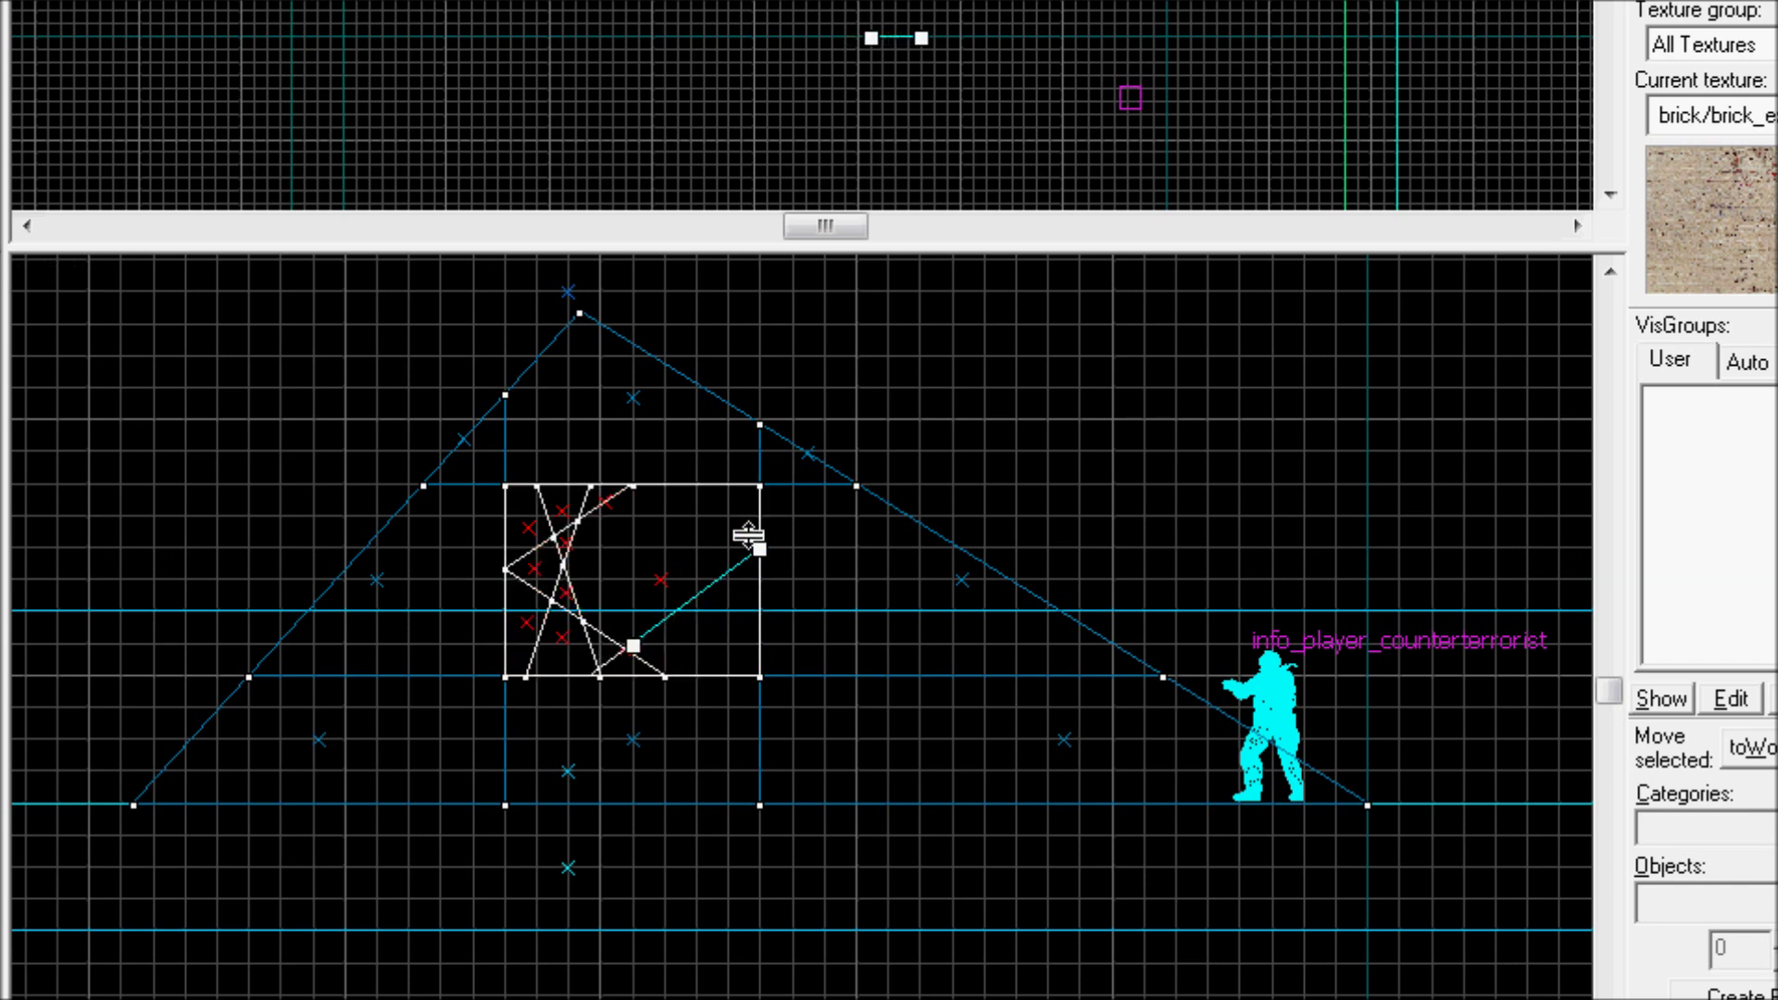
pyautogui.press('Return')
# Step: Complete the polygon outline with diagonal cuts along the rectangle's top and right side and delete the enclosed piece
pyautogui.moveTo(599, 500); pyautogui.dragTo(712, 475)
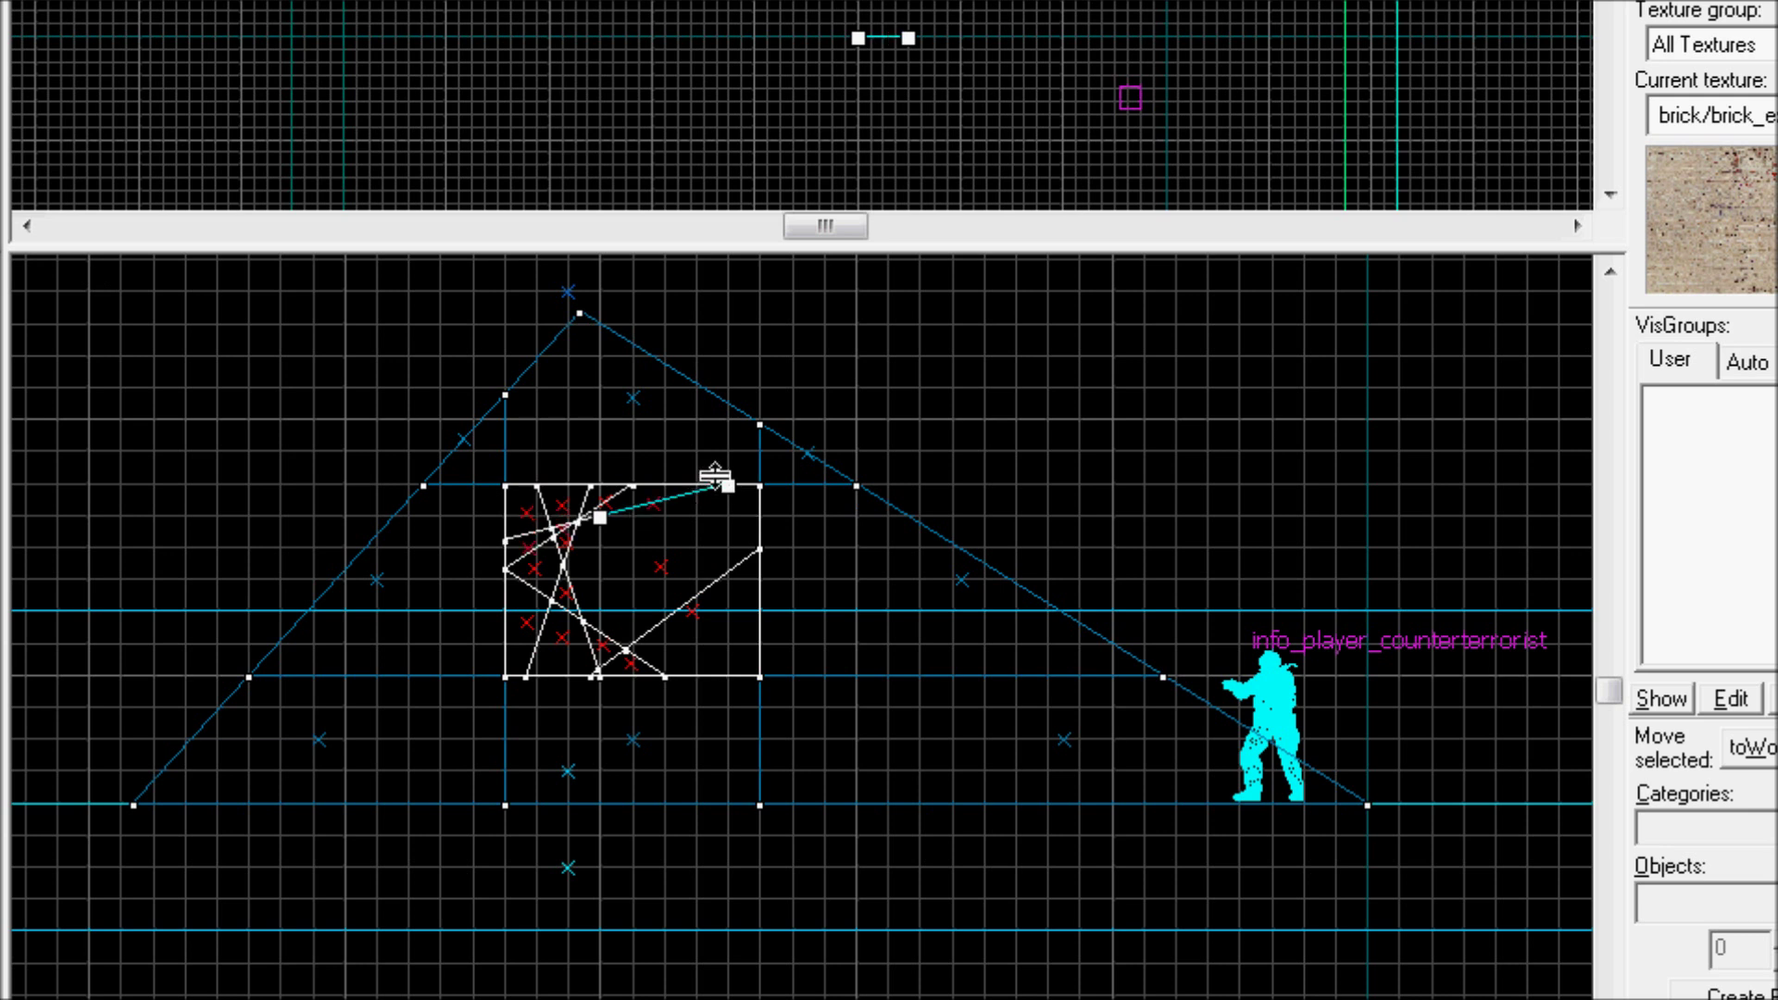
pyautogui.press('Return')
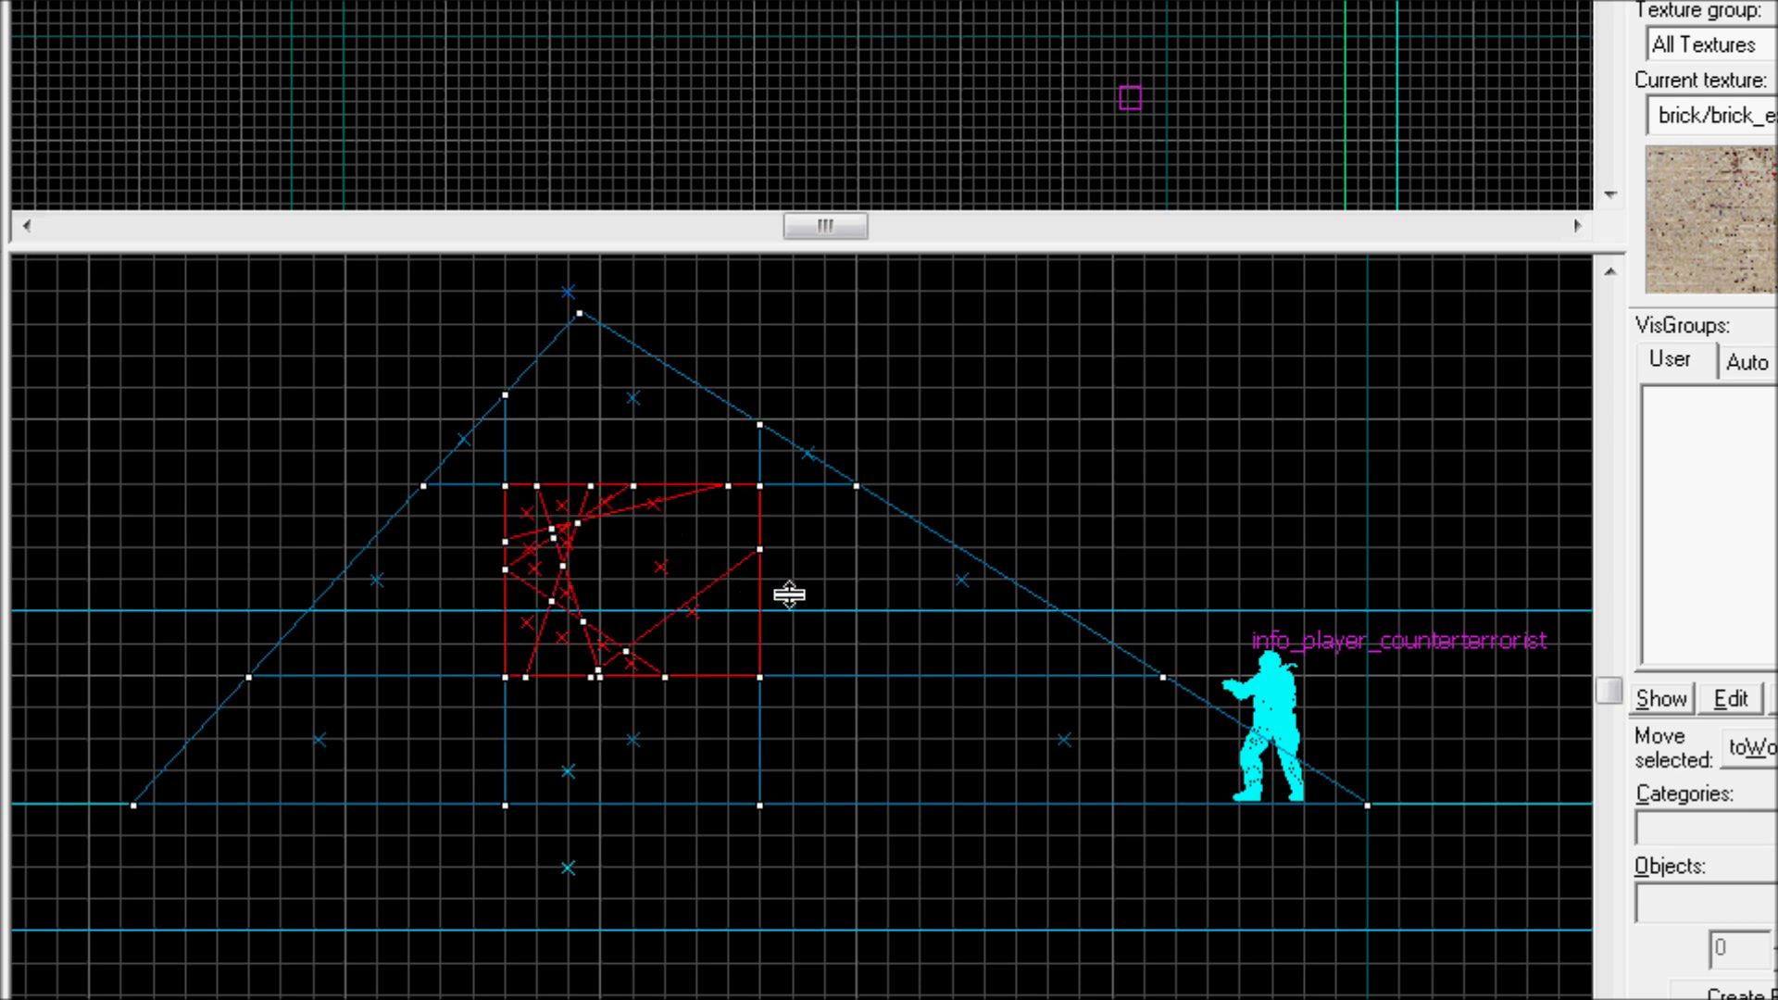
pyautogui.moveTo(666, 524); pyautogui.dragTo(748, 576)
pyautogui.press('Return')
pyautogui.moveTo(665, 517); pyautogui.dragTo(696, 612)
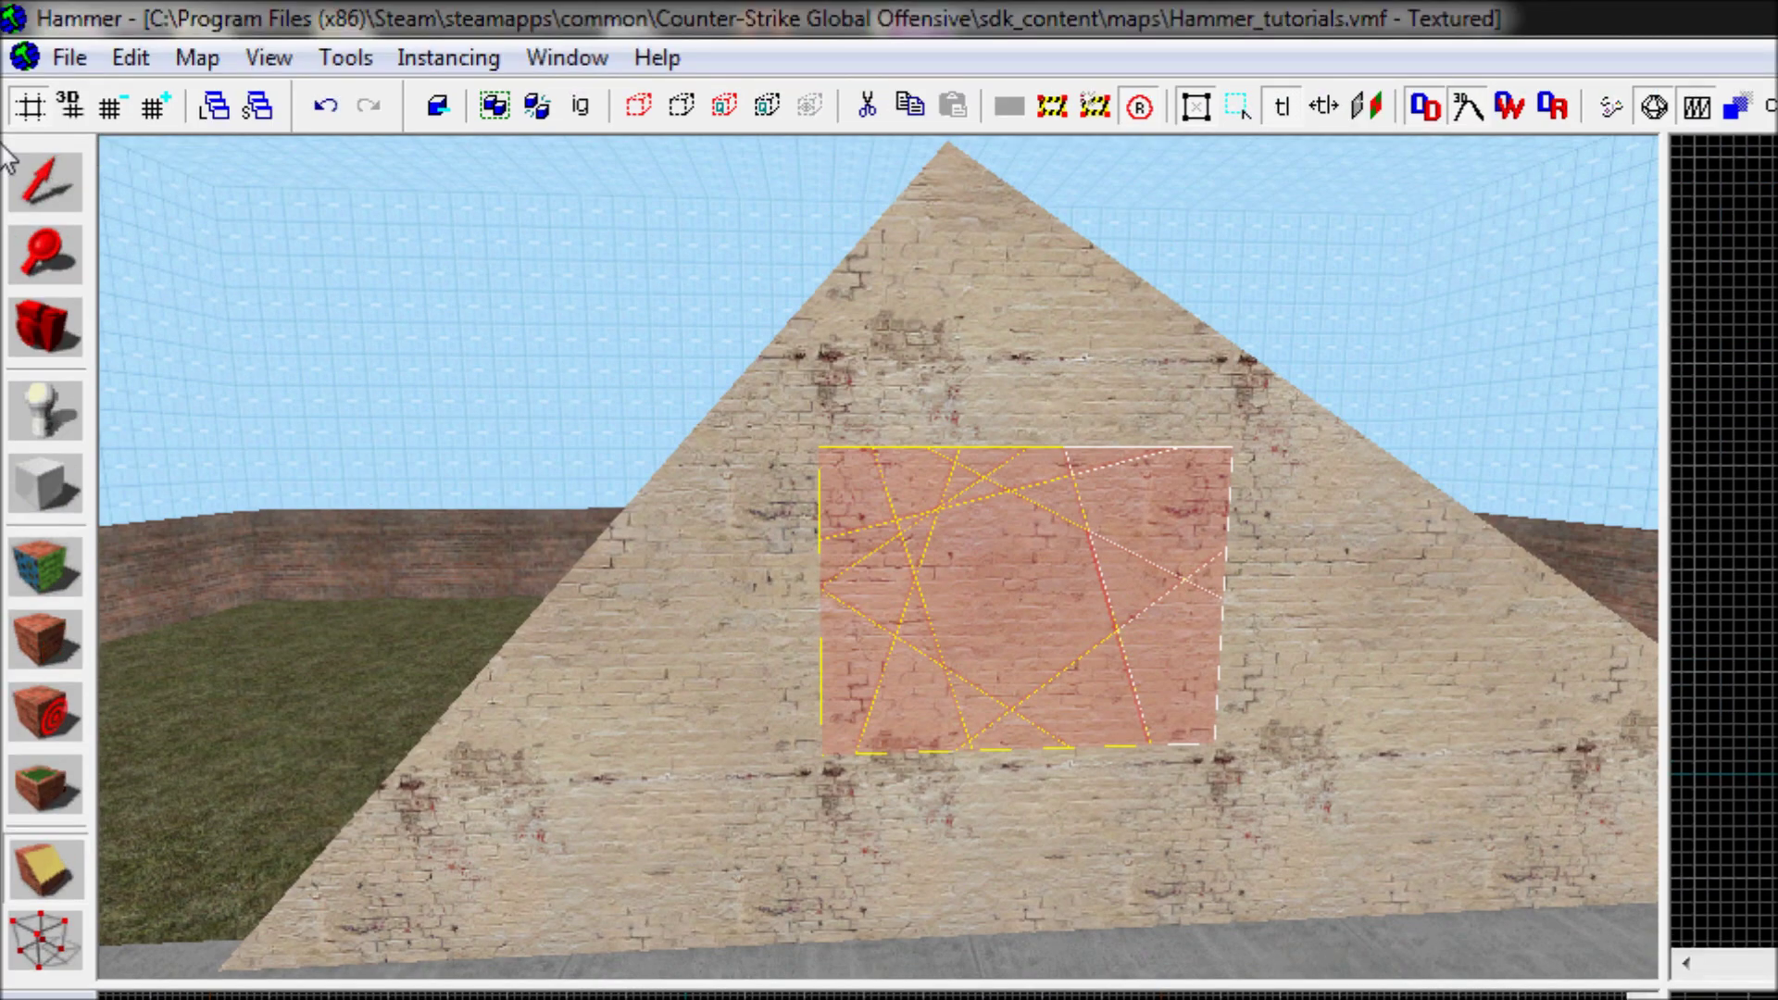
pyautogui.press('Delete')
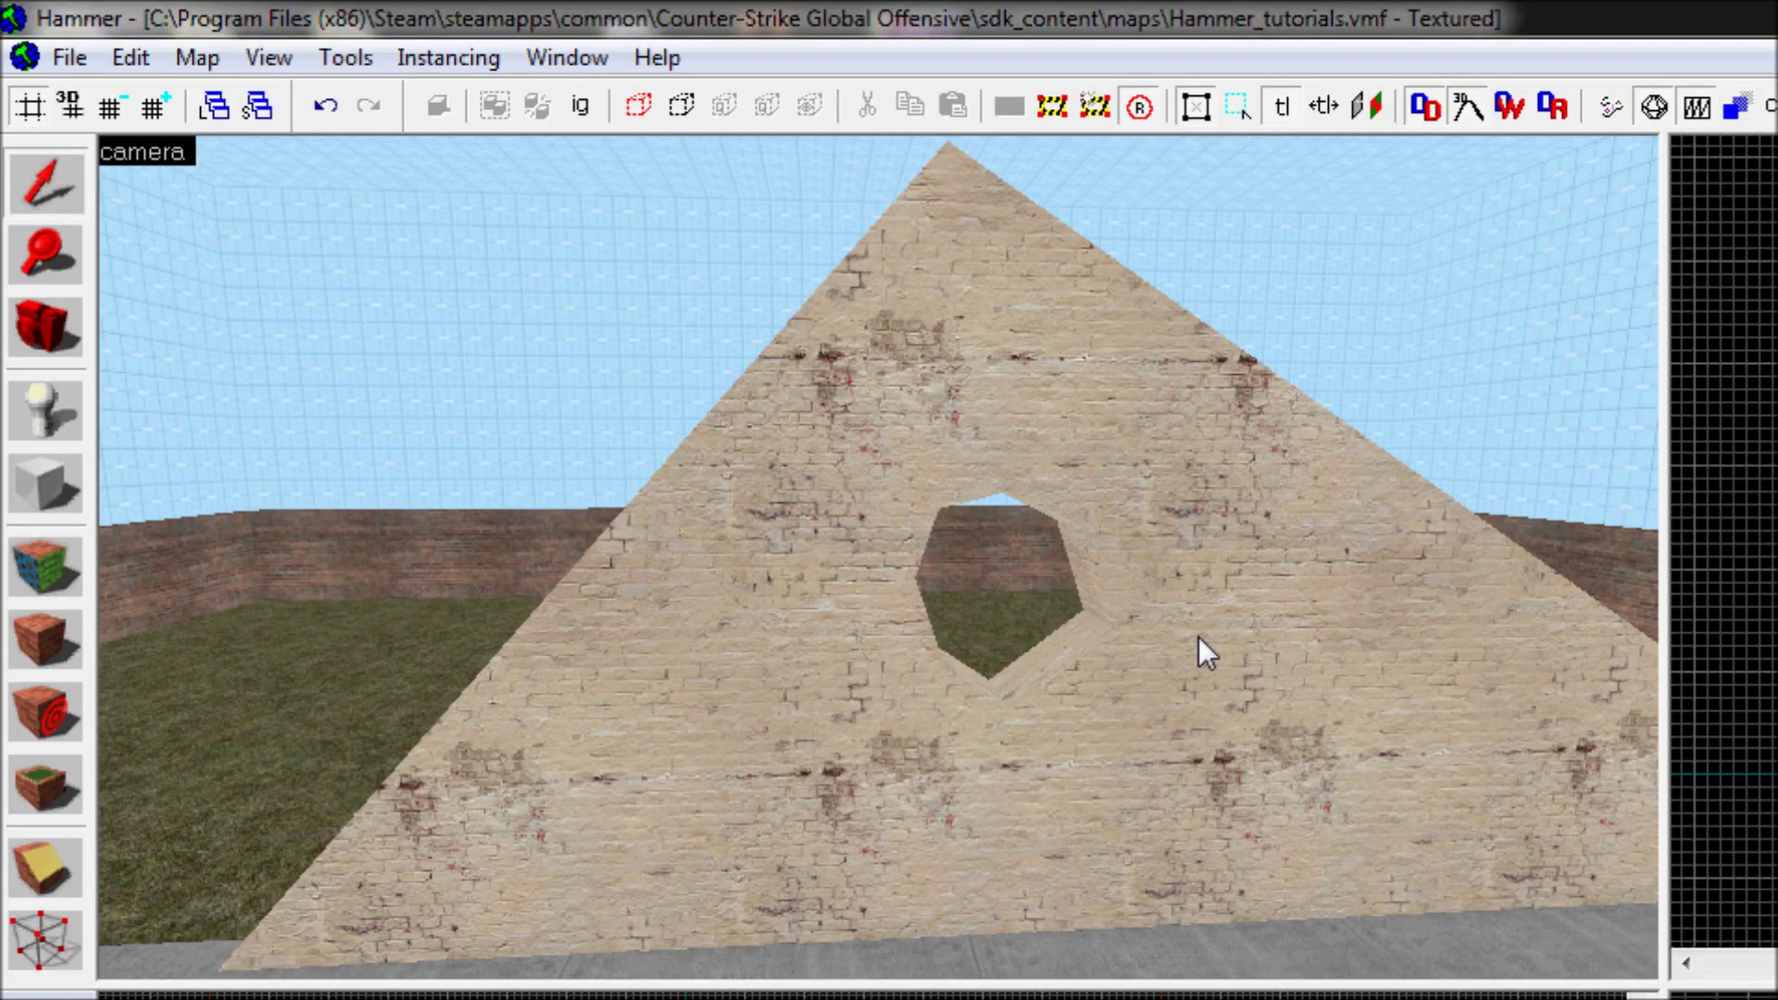
# Step: Select the small wall piece at the lower-left edge of the hole and delete it
pyautogui.click(65, 348)
pyautogui.moveTo(837, 588); pyautogui.dragTo(877, 559)
pyautogui.press('w')
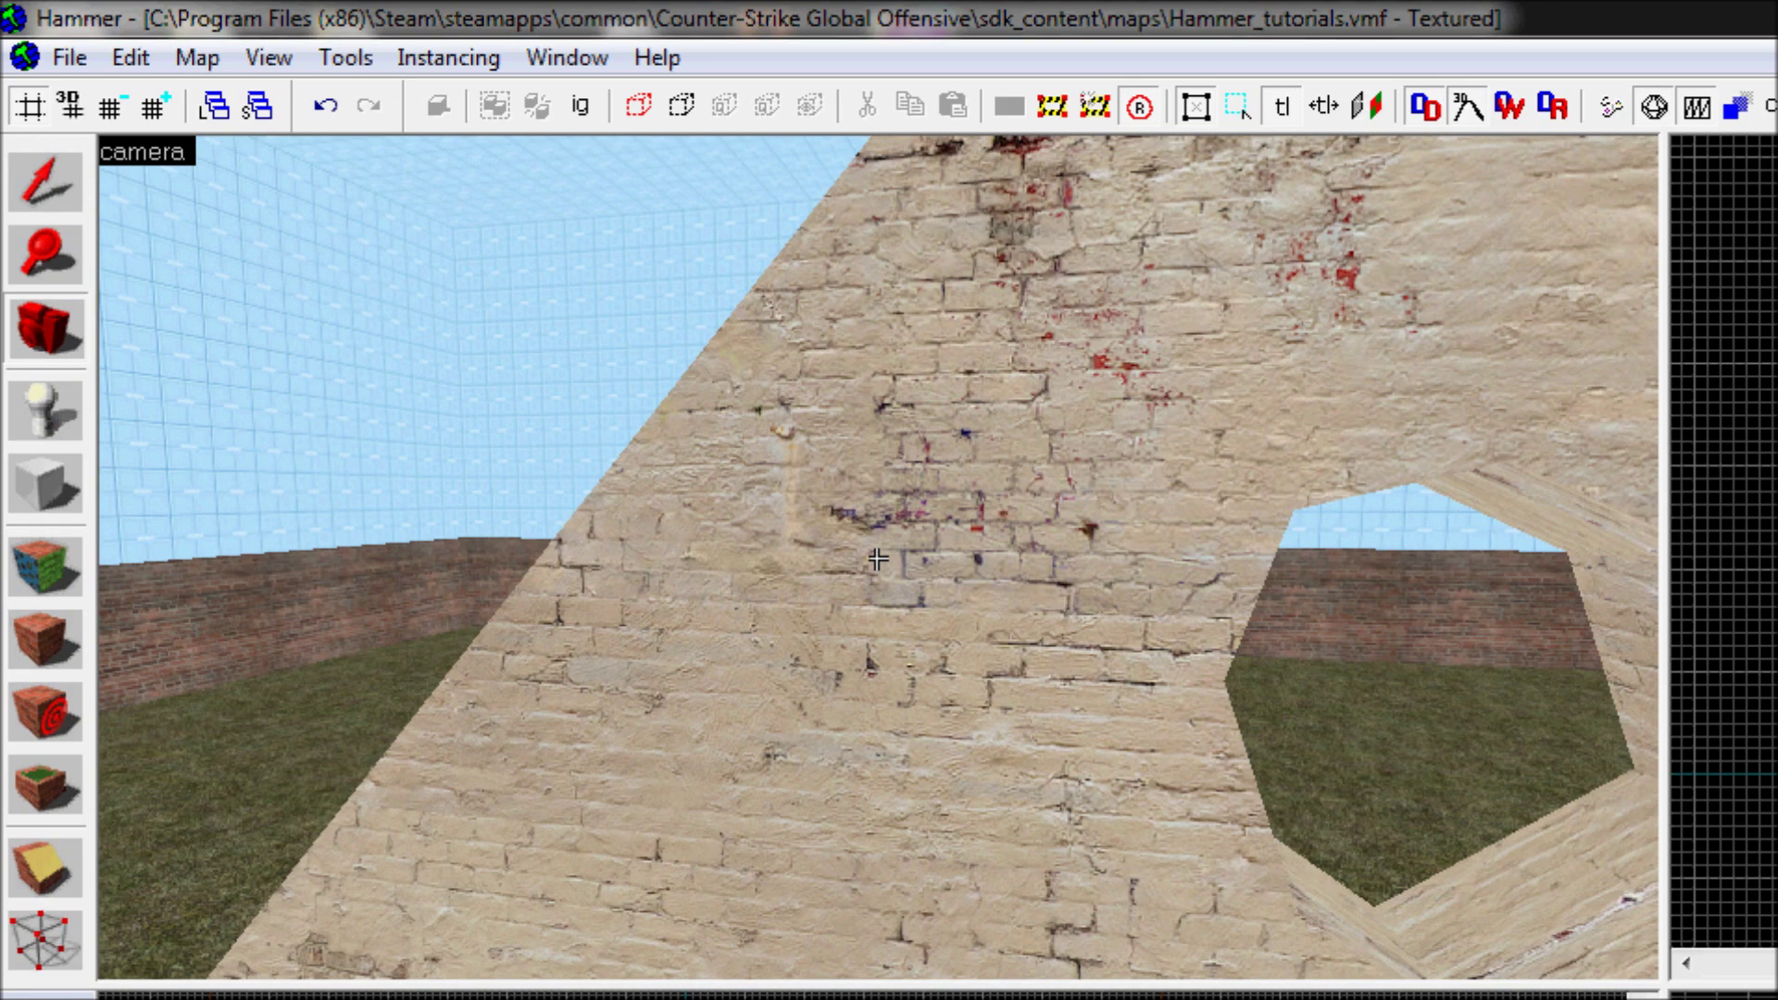
pyautogui.scroll(-6, 875, 556)
pyautogui.click(47, 185)
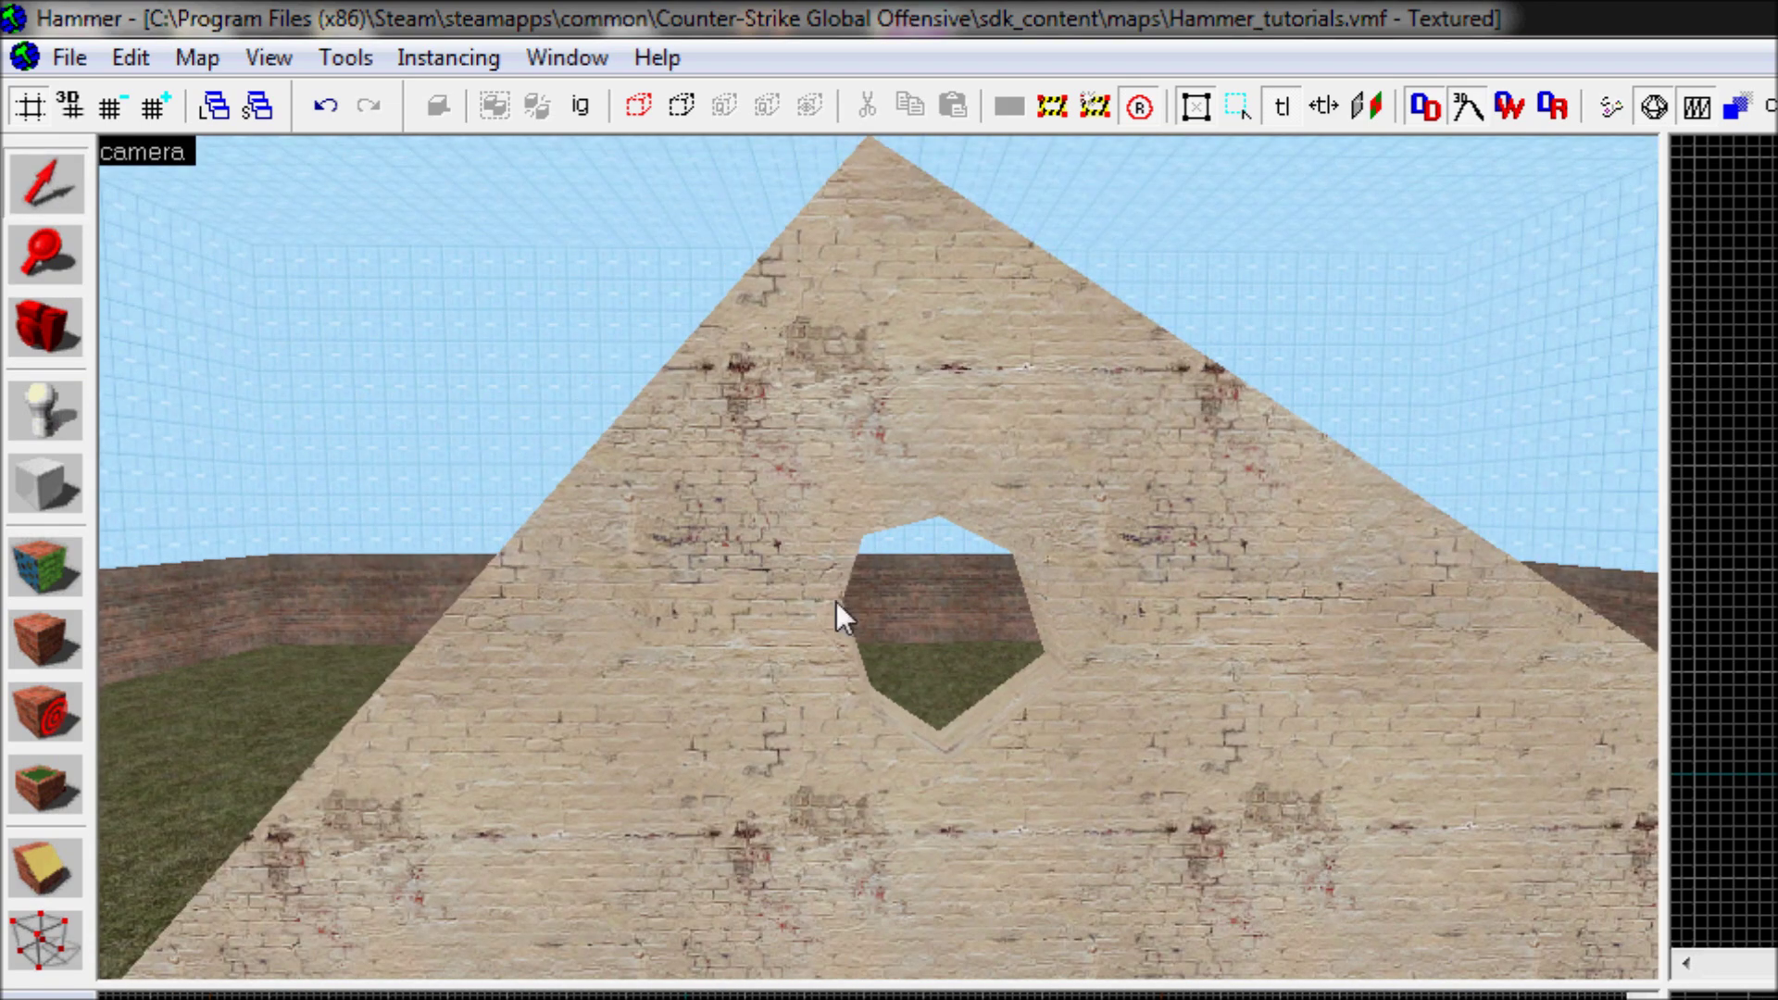
pyautogui.click(914, 729)
pyautogui.click(856, 685)
pyautogui.press('Delete')
# Step: Select the pieces around the hole one after another to examine how the wall is divided
pyautogui.click(958, 505)
pyautogui.click(874, 497)
pyautogui.click(1052, 548)
pyautogui.click(1076, 709)
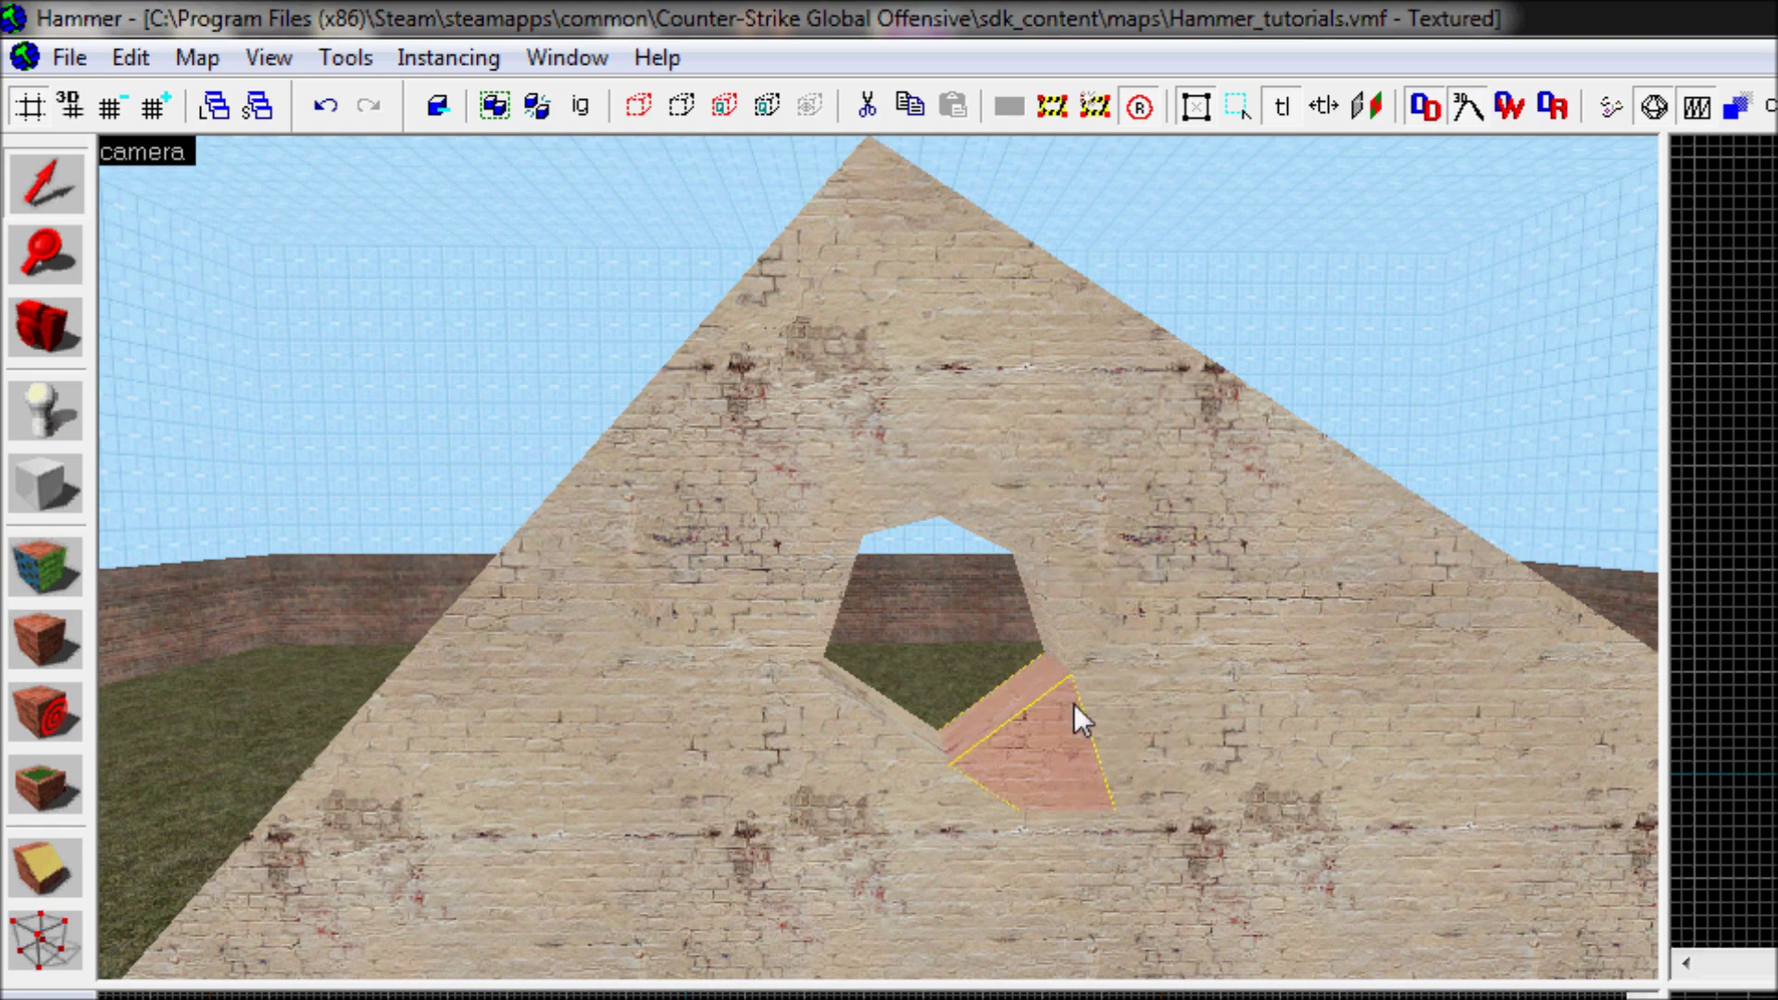
pyautogui.scroll(-4, 46, 213)
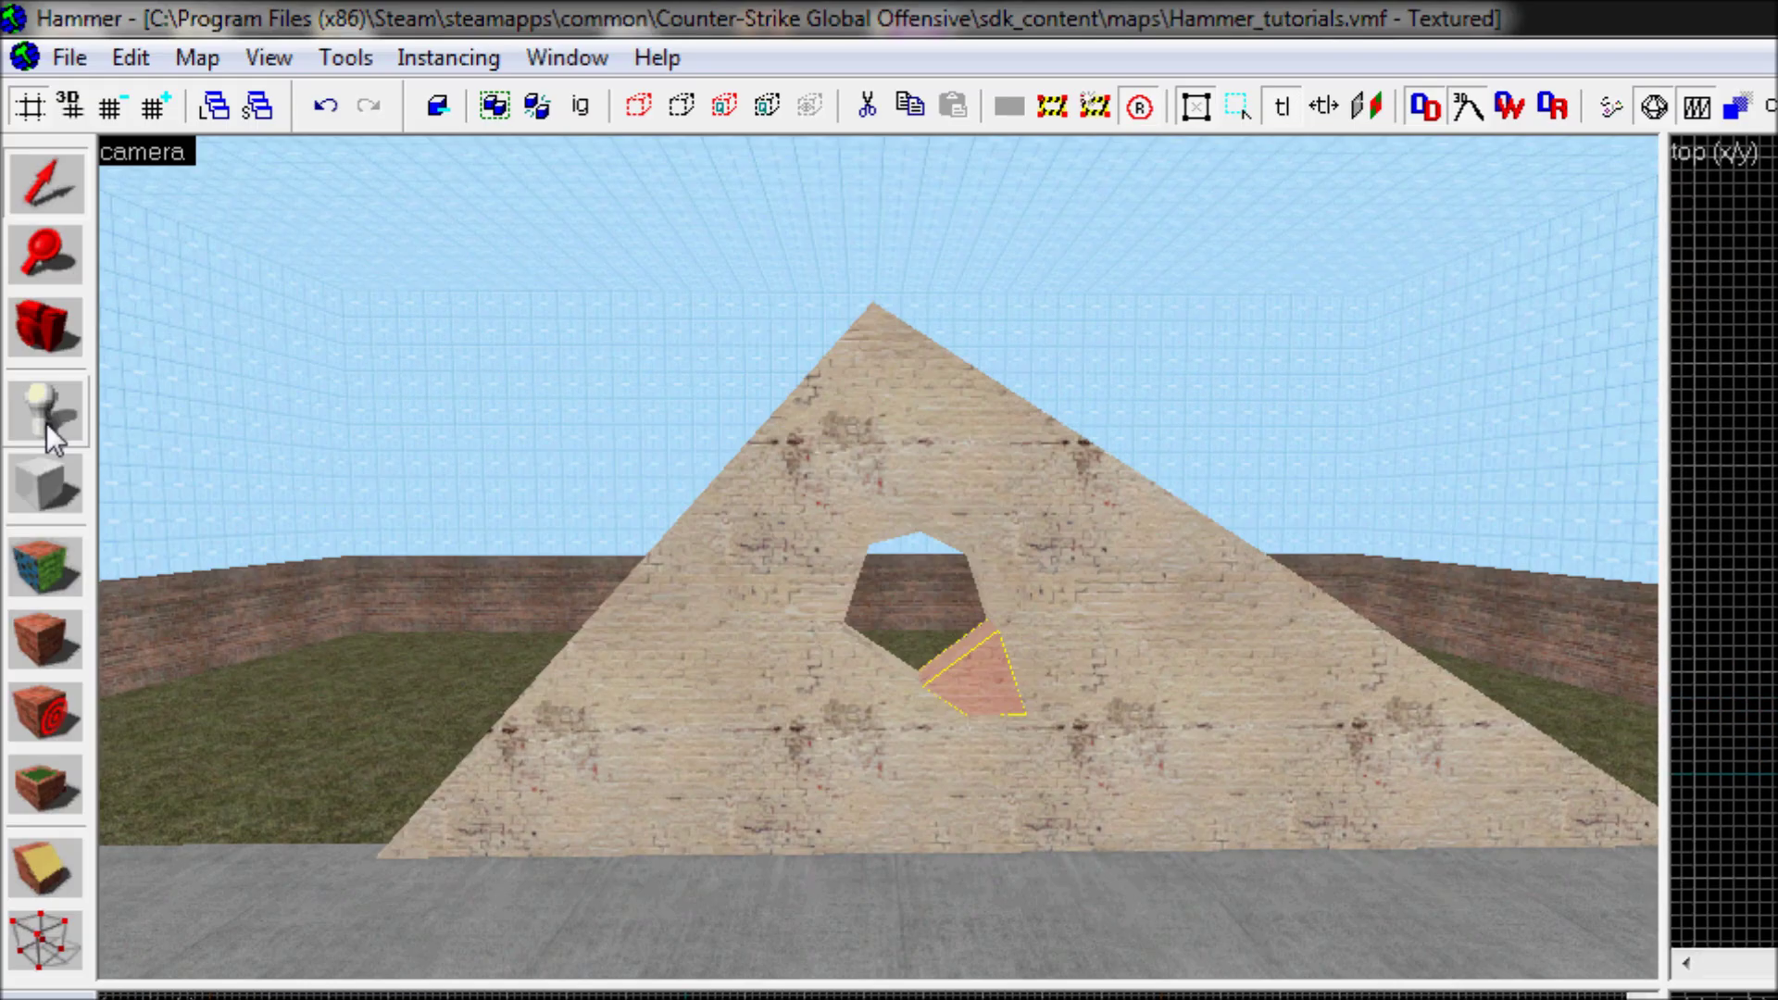
# Step: Select the wall piece above the hole and add individual pieces at its left and lower side to the selection
pyautogui.click(46, 357)
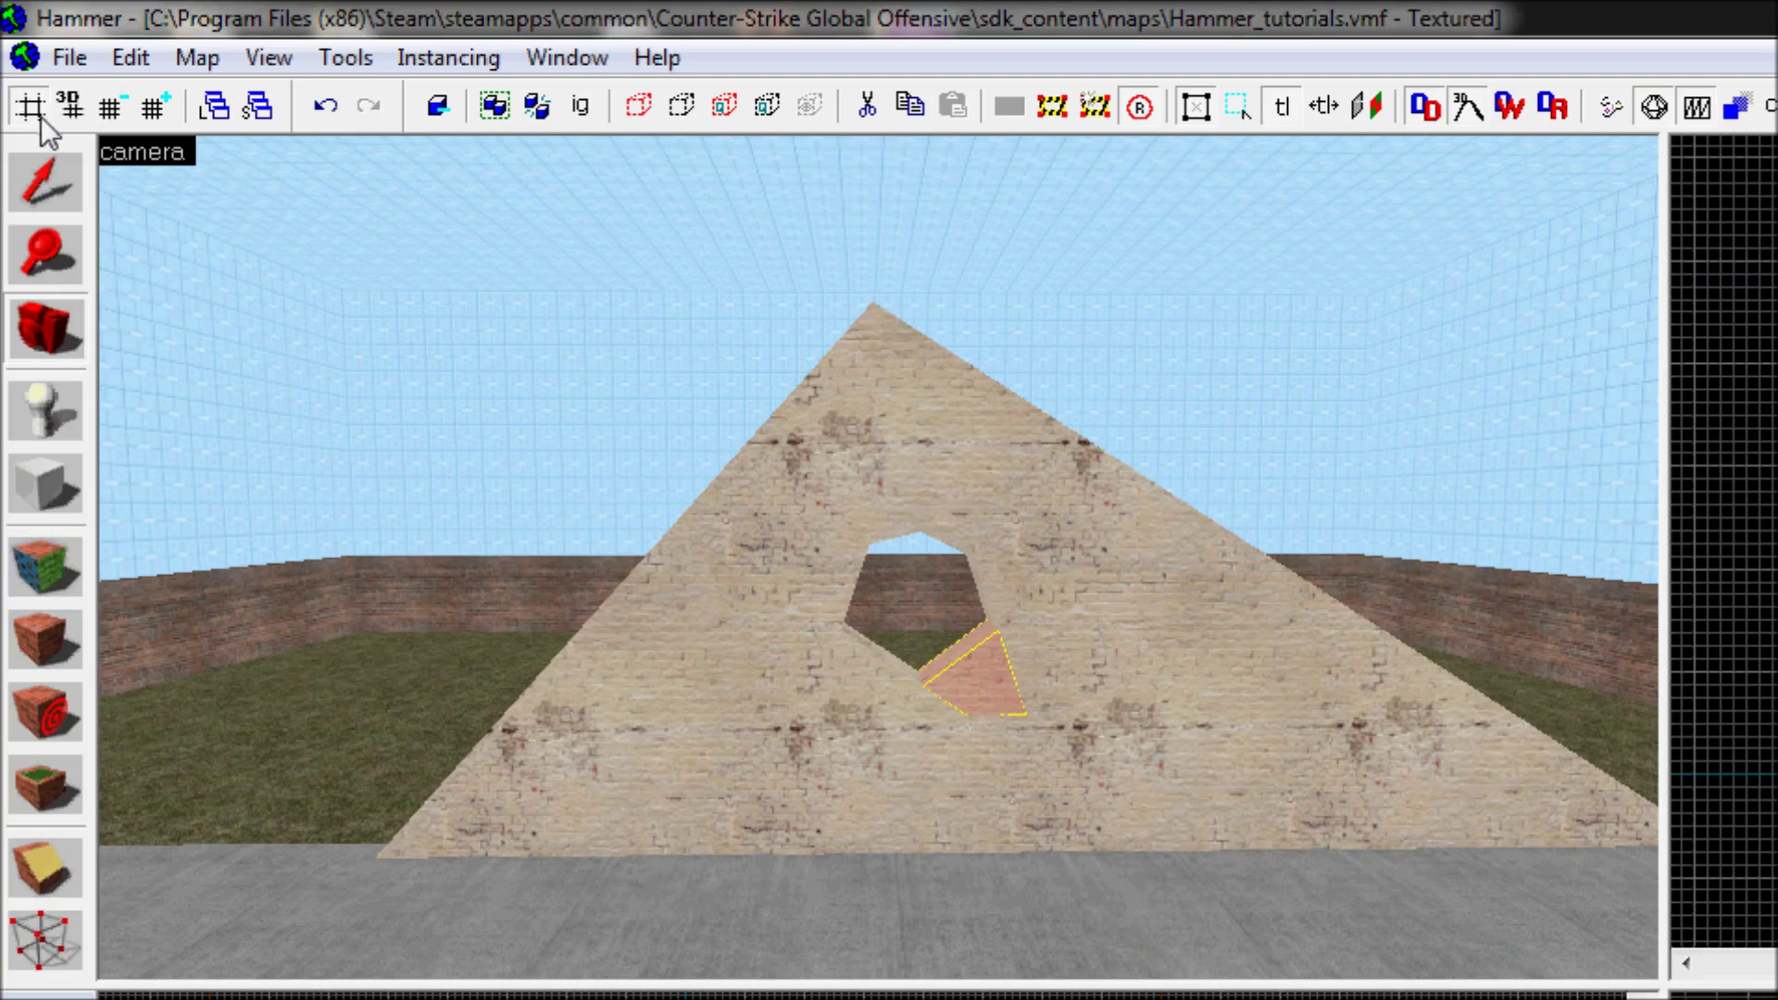
pyautogui.click(921, 449)
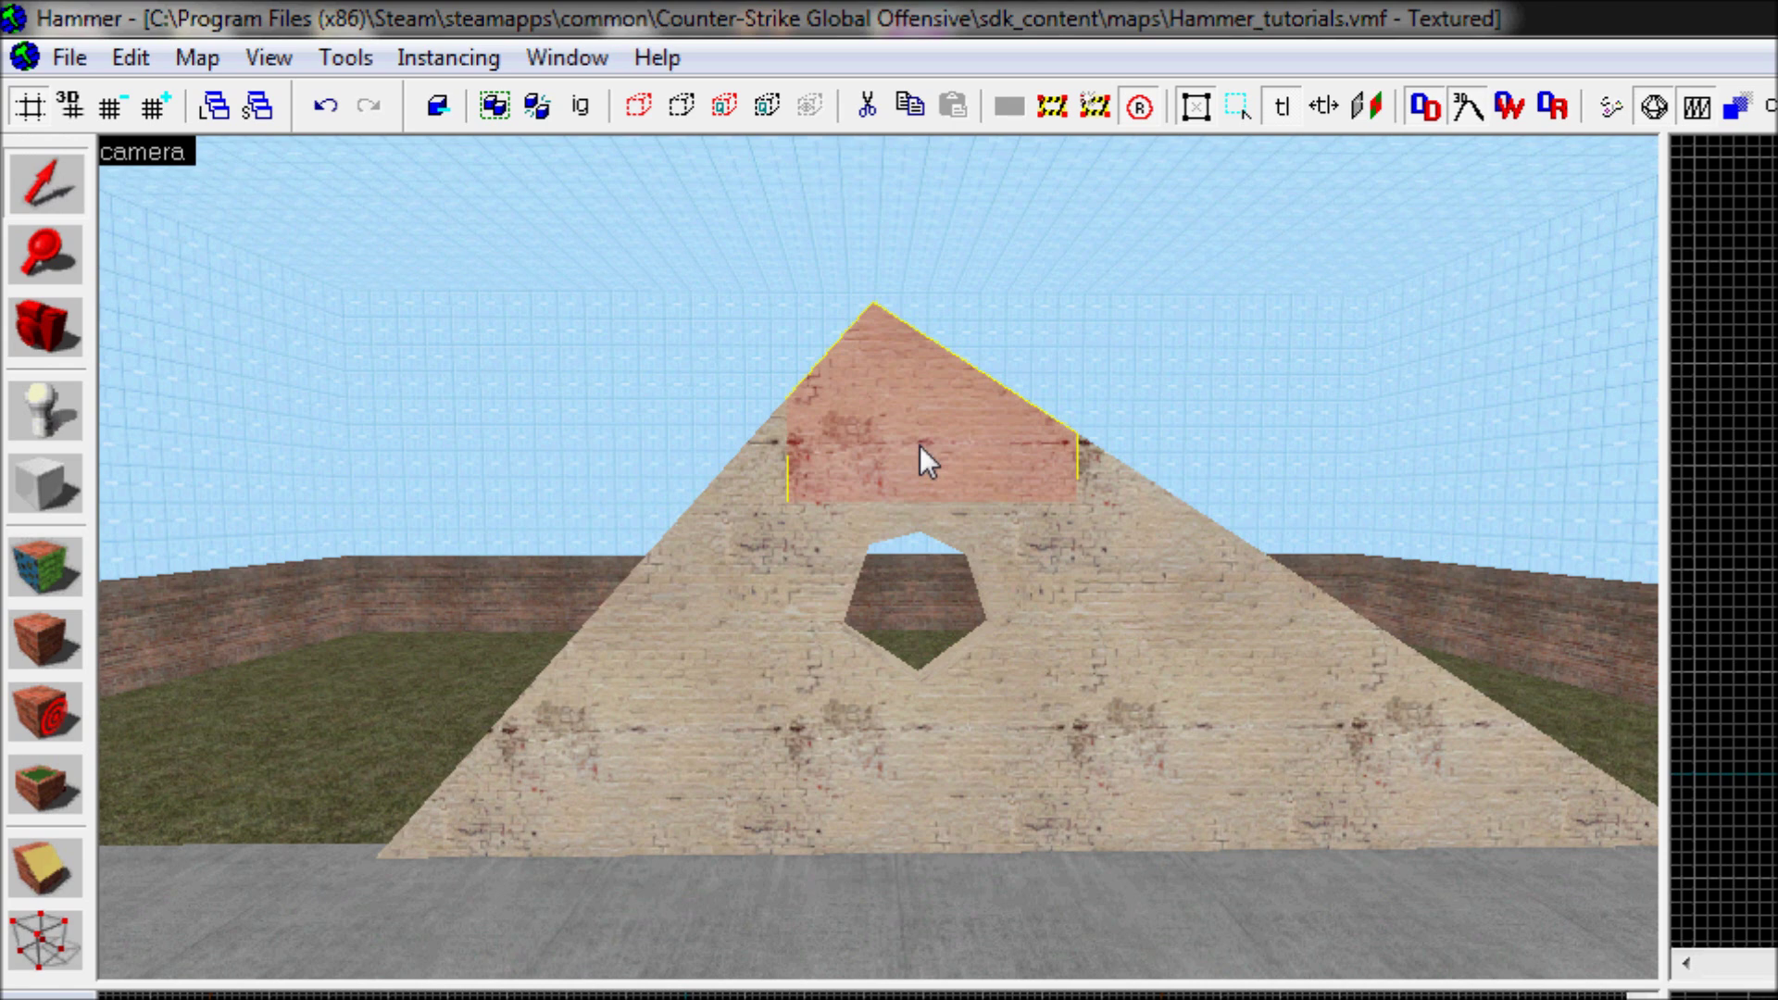
pyautogui.keyDown('ctrl'); pyautogui.click(737, 607); pyautogui.keyUp('ctrl')
pyautogui.keyDown('ctrl'); pyautogui.click(713, 658); pyautogui.keyUp('ctrl')
pyautogui.keyDown('ctrl'); pyautogui.click(834, 745); pyautogui.keyUp('ctrl')
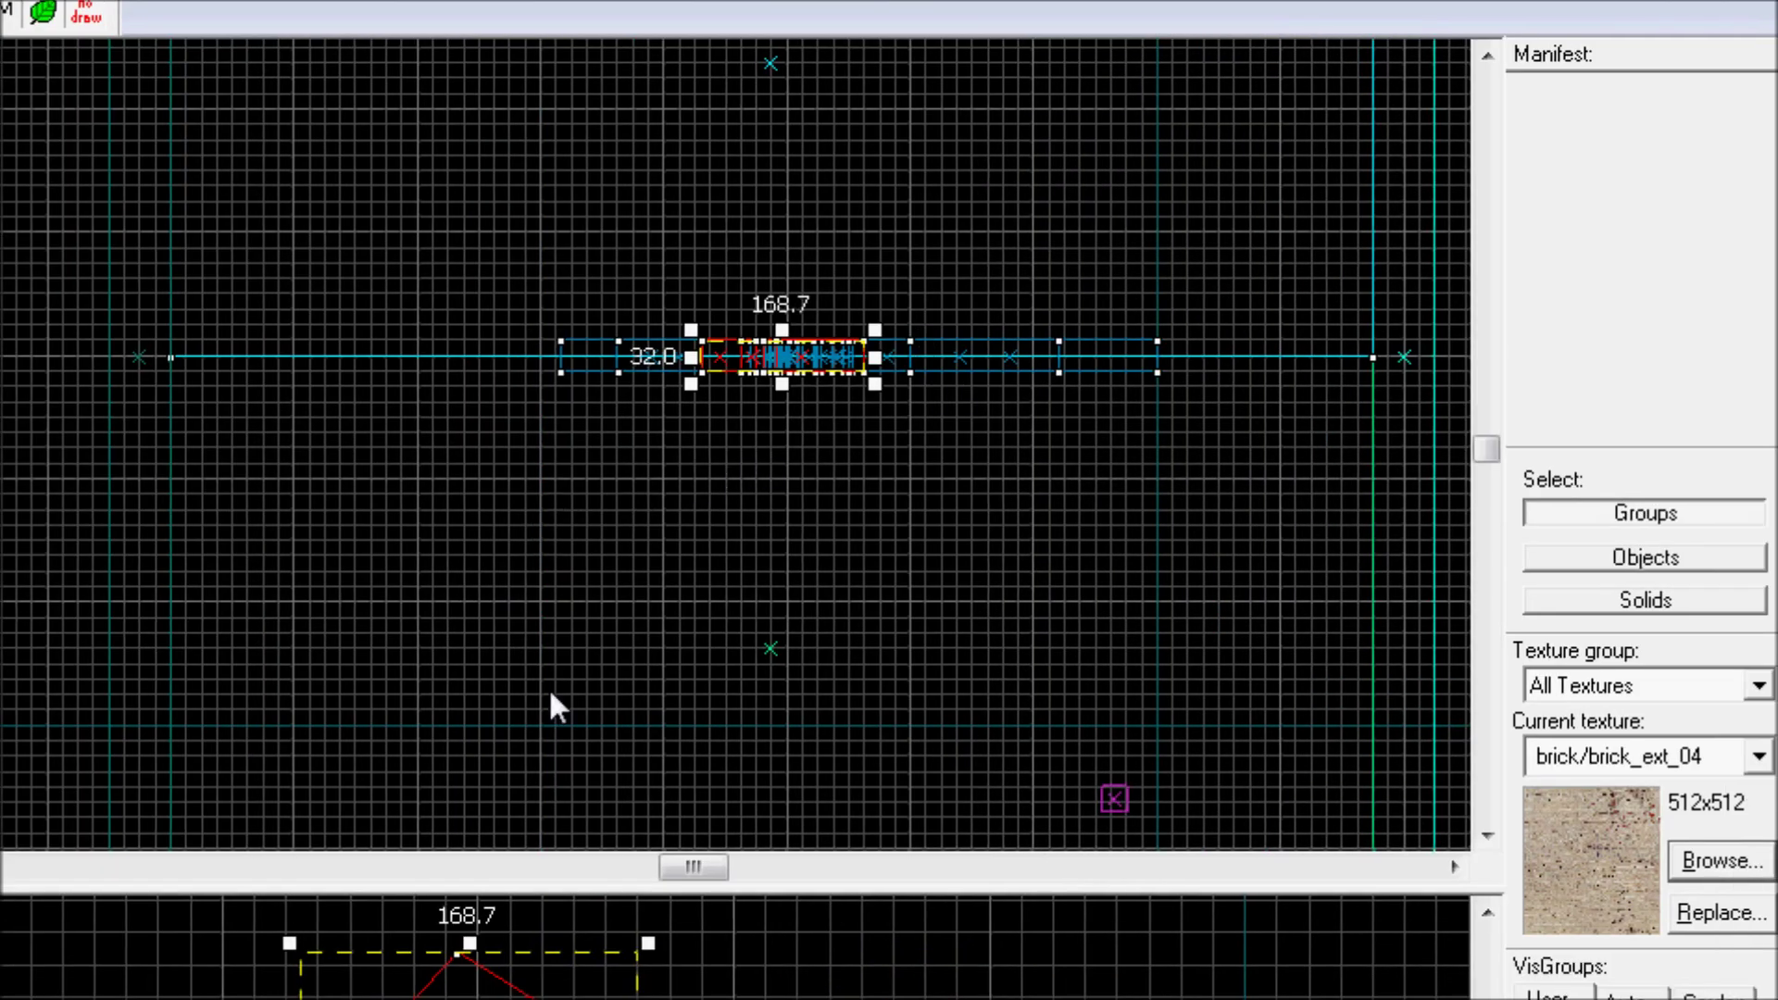
# Step: Draw a selection box 864 wide, 240 long and 272 high around the whole wall, with its base at floor level
pyautogui.moveTo(447, 478); pyautogui.dragTo(1281, 248)
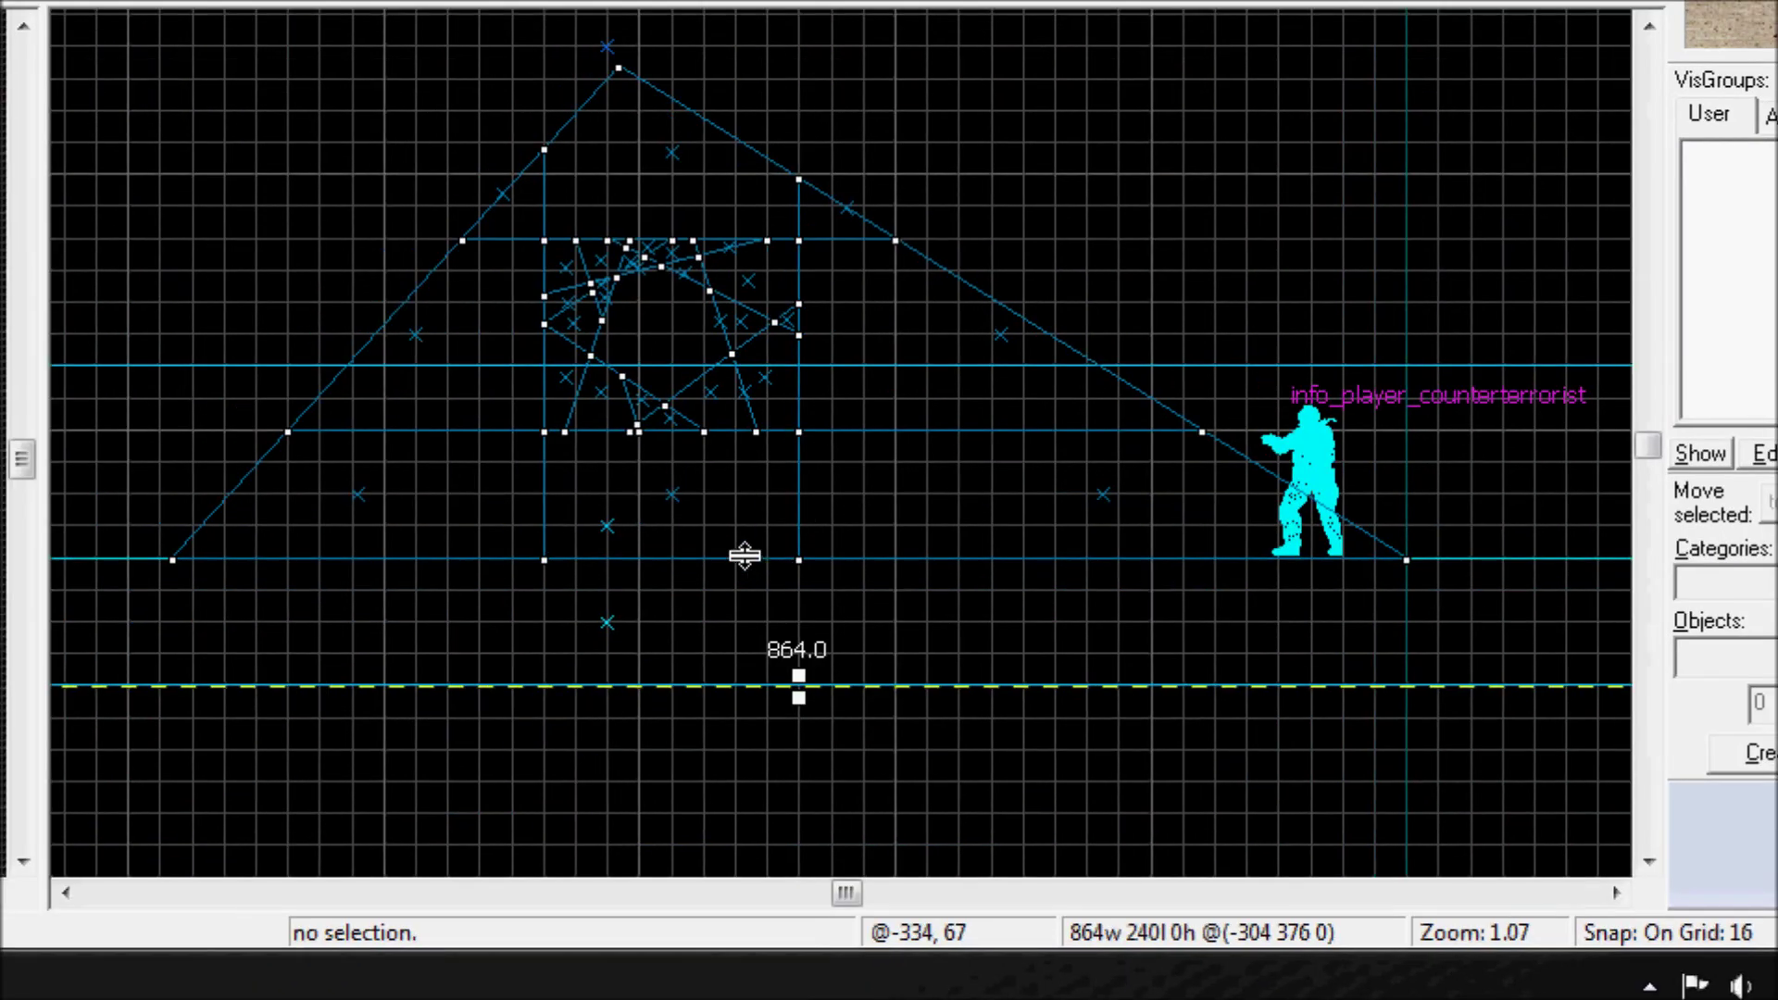
pyautogui.scroll(-4, 797, 519)
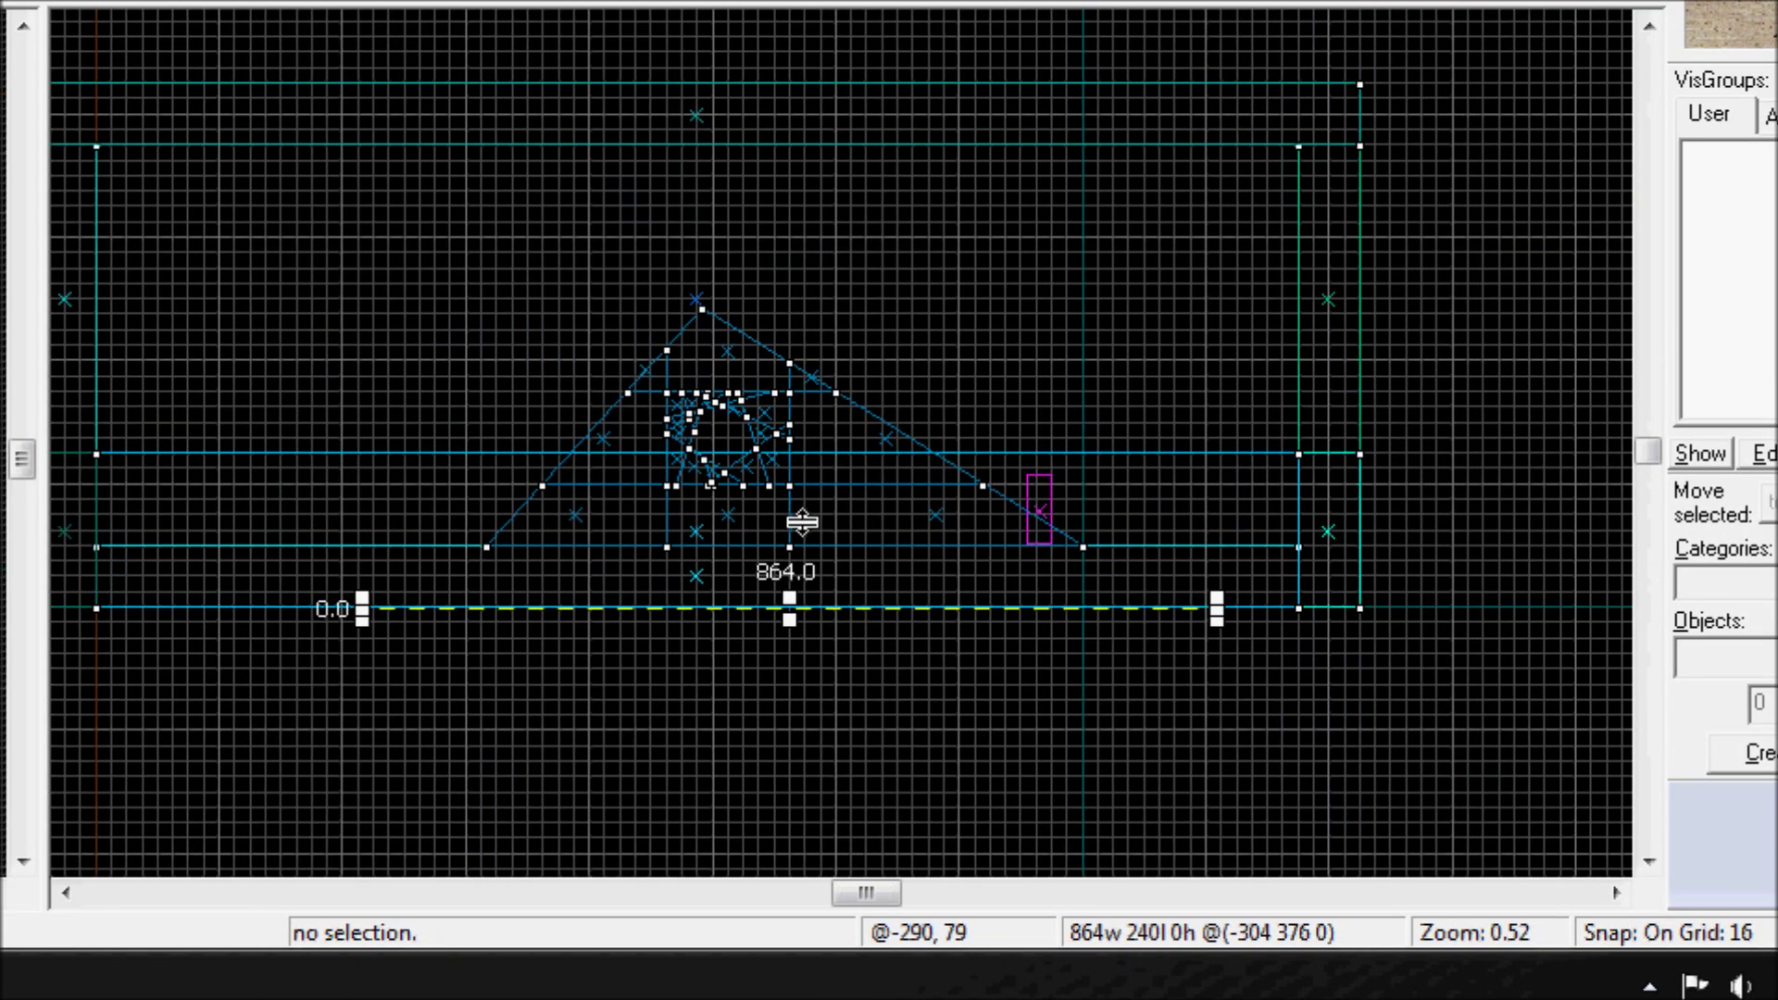
pyautogui.scroll(2, 809, 623)
pyautogui.moveTo(778, 592); pyautogui.dragTo(778, 132)
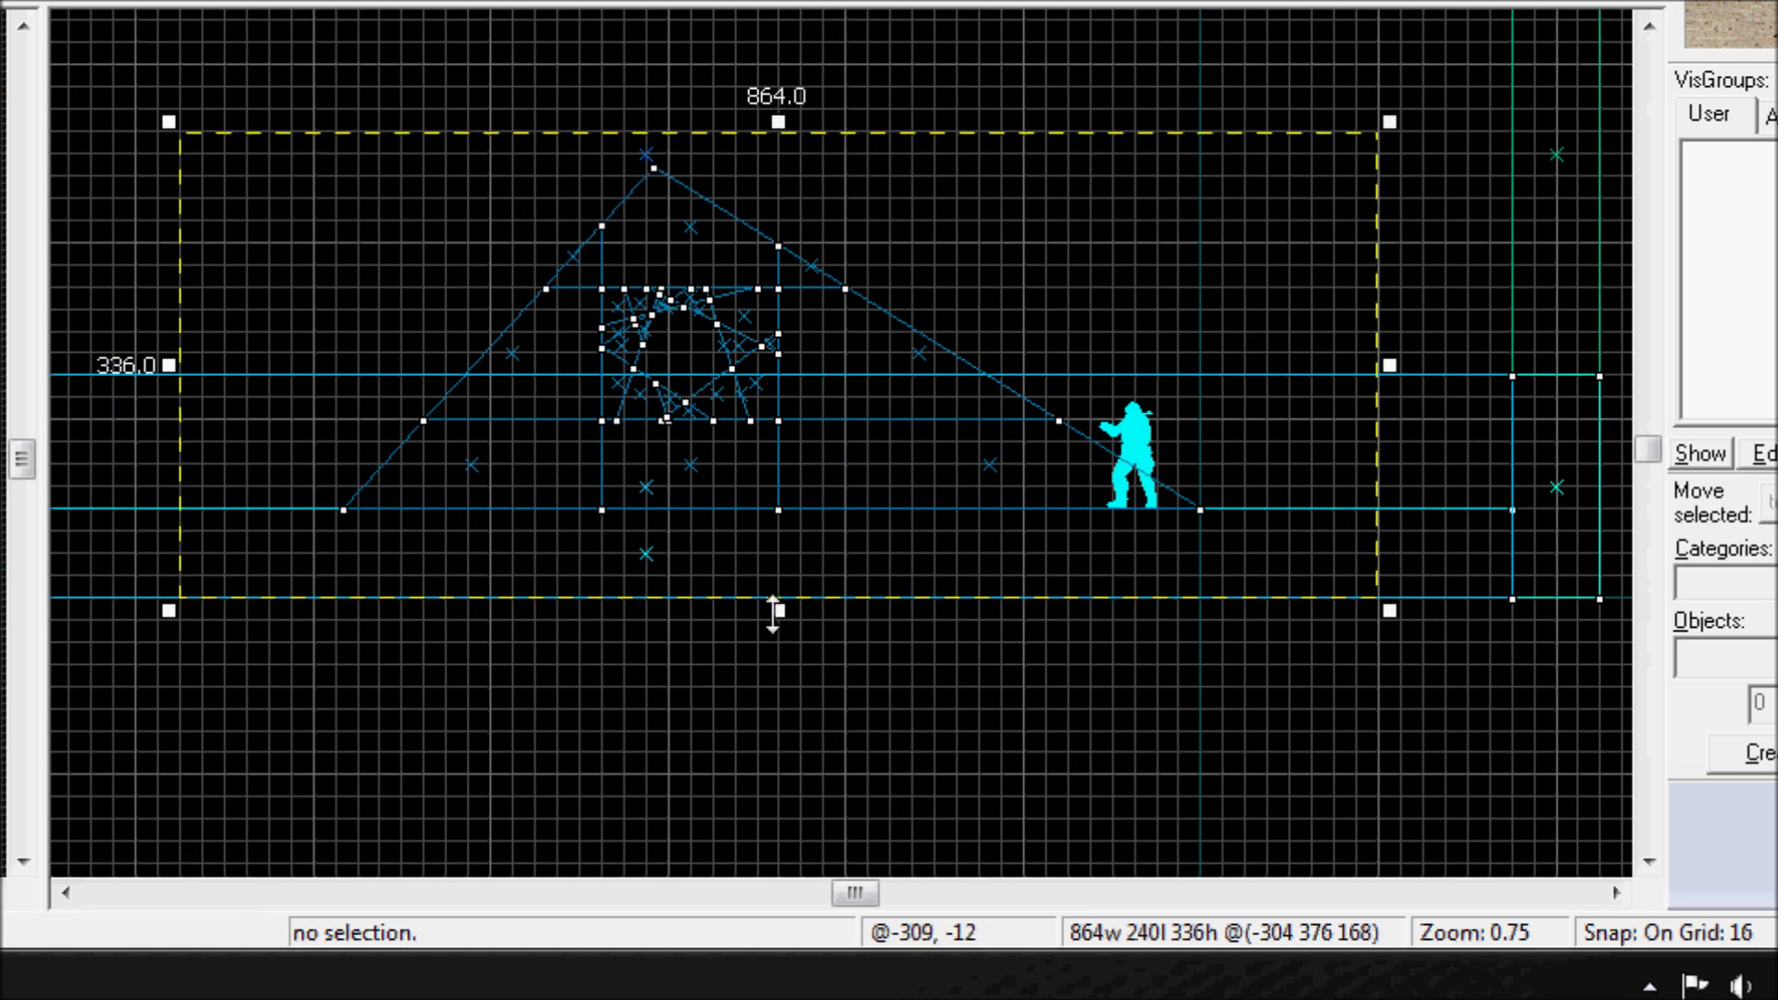
pyautogui.moveTo(773, 613); pyautogui.dragTo(796, 515)
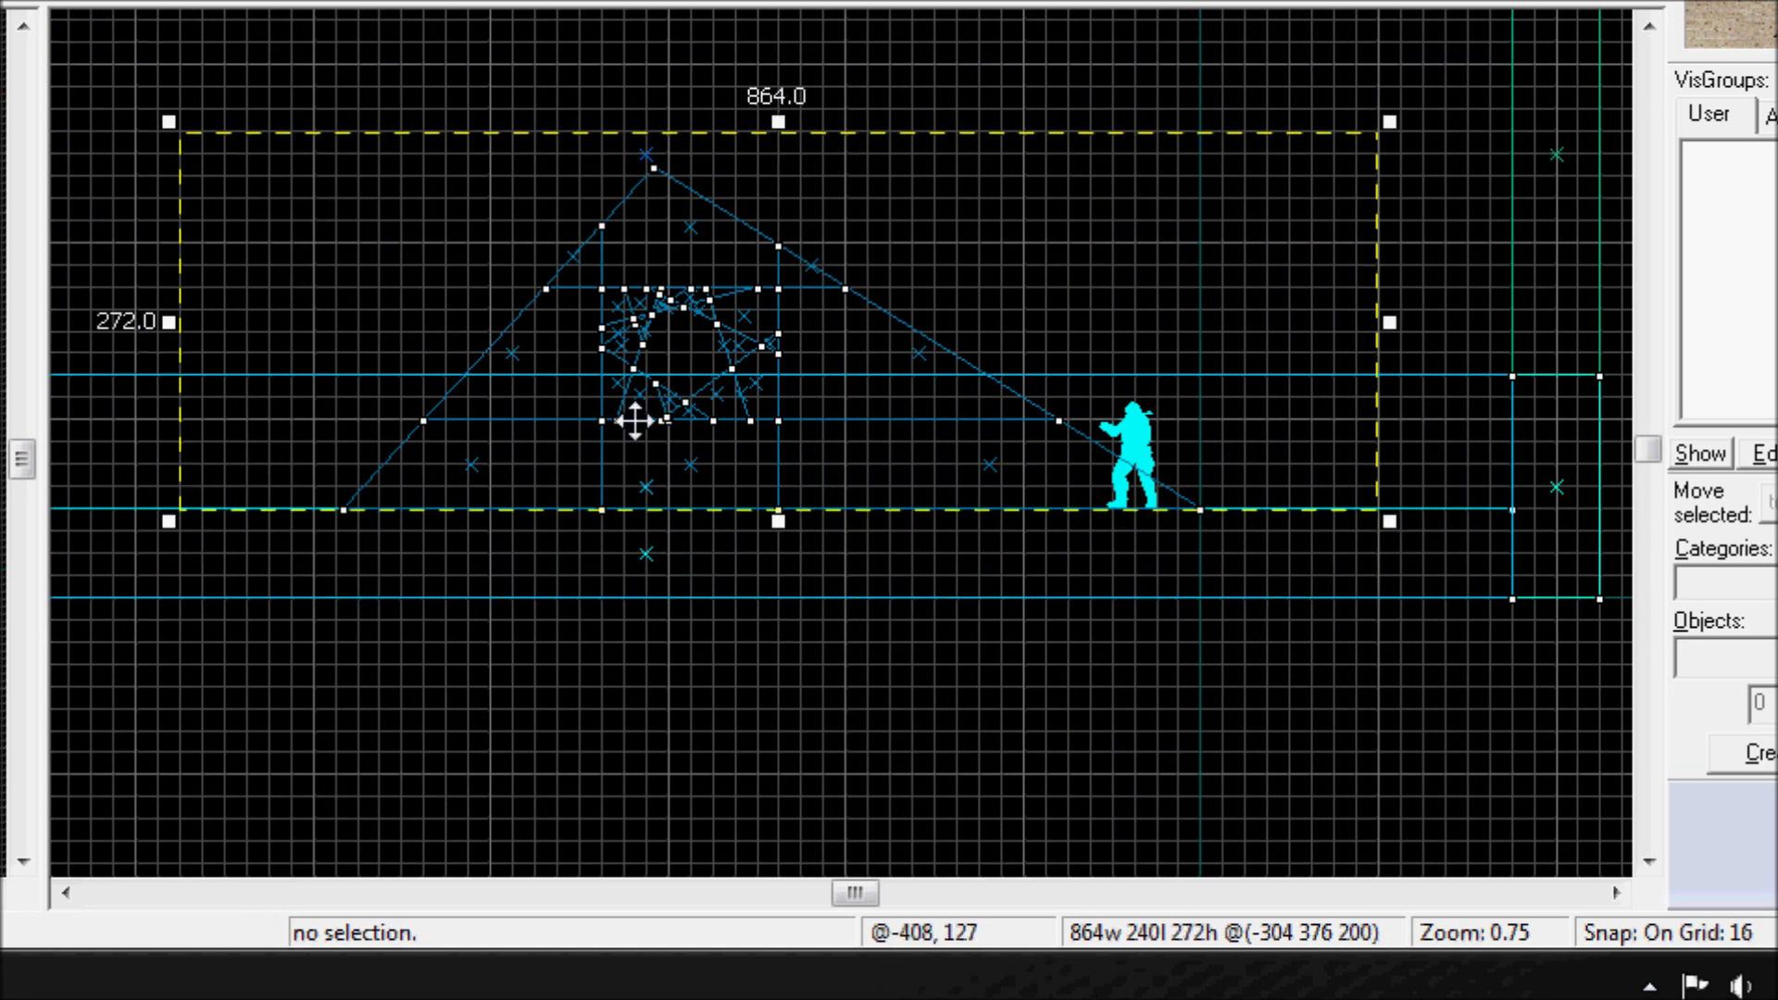
# Step: Select every wall piece inside the selection box and combine the pieces into one group
pyautogui.click(642, 211)
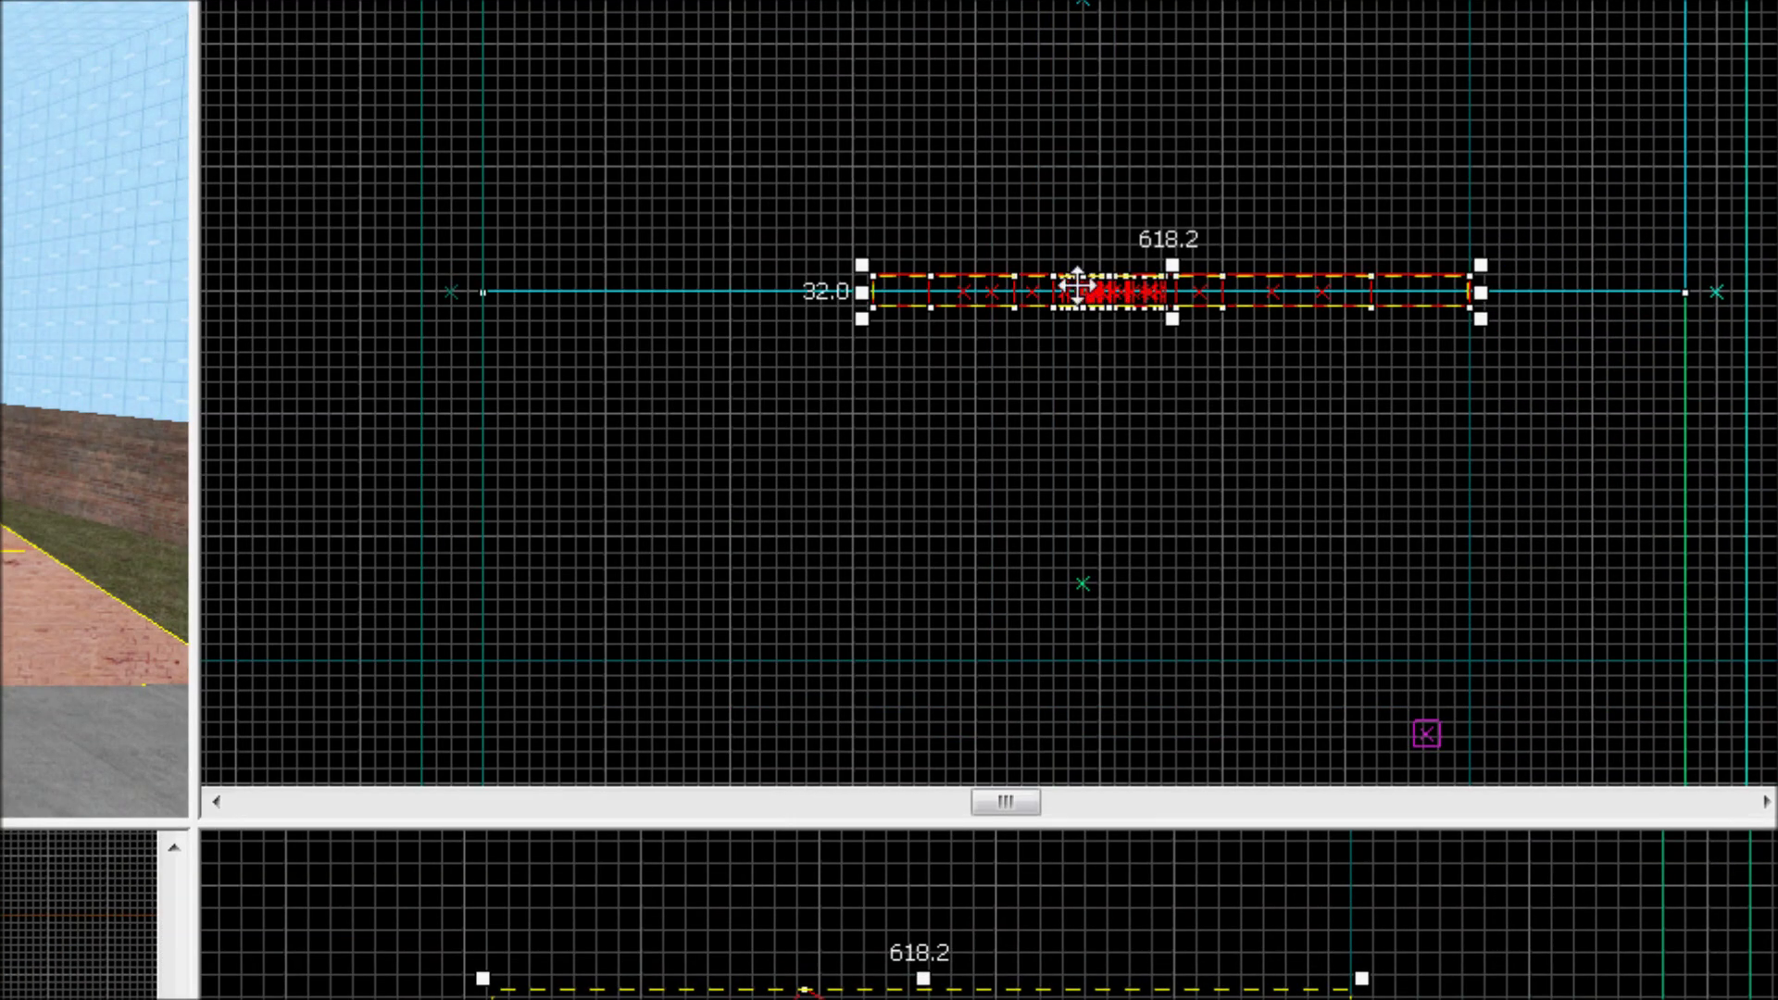
pyautogui.click(1079, 286)
pyautogui.moveTo(1079, 286)
pyautogui.mouseDown()
pyautogui.moveTo(832, 285)
pyautogui.moveTo(1058, 284)
pyautogui.mouseUp()
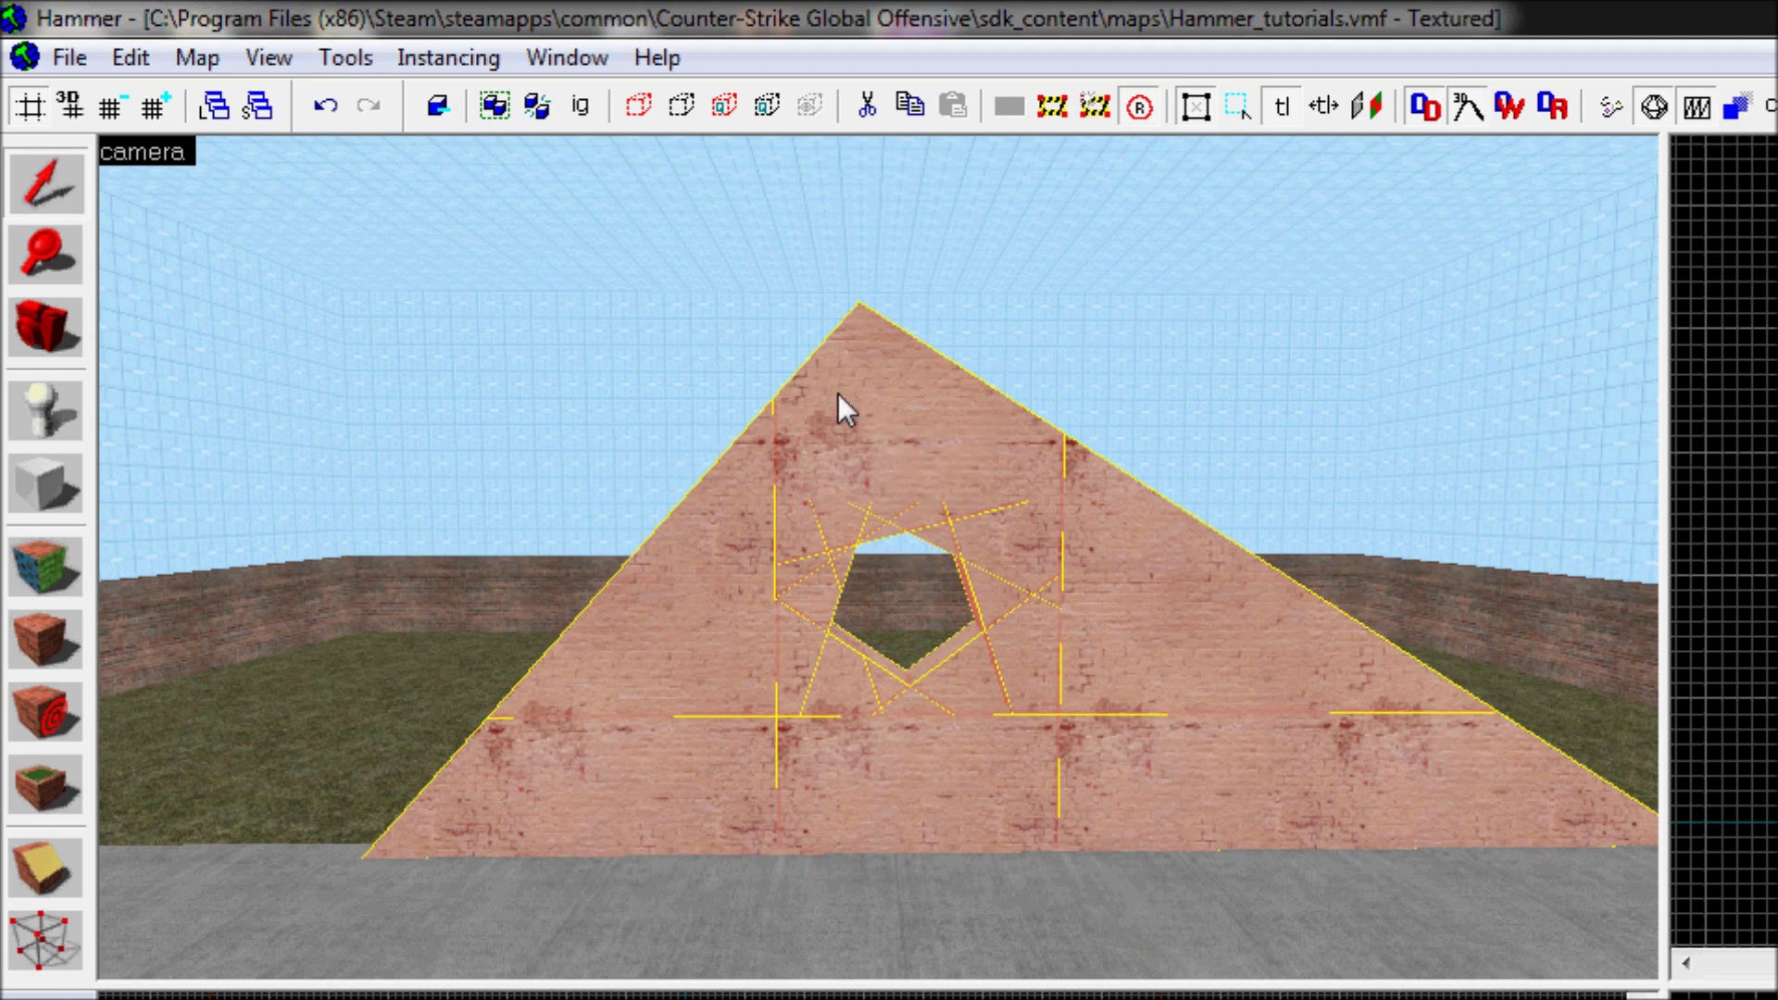
pyautogui.click(500, 112)
pyautogui.doubleClick(782, 480)
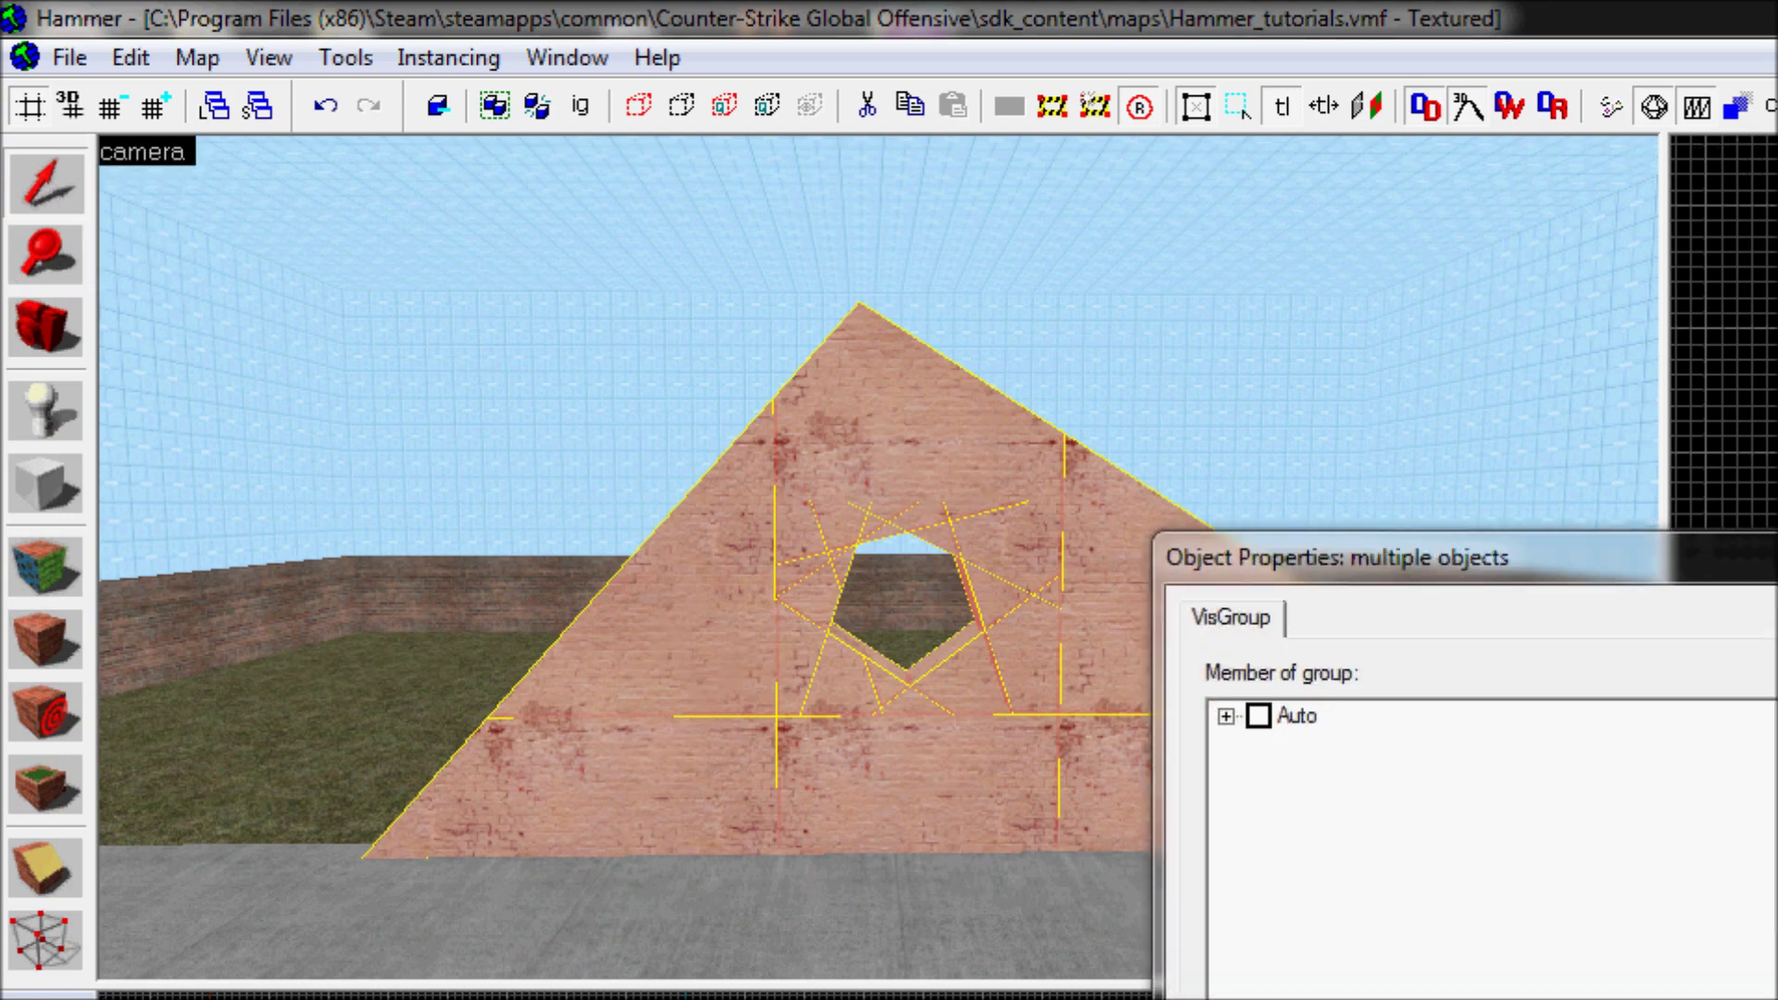
pyautogui.press('Escape')
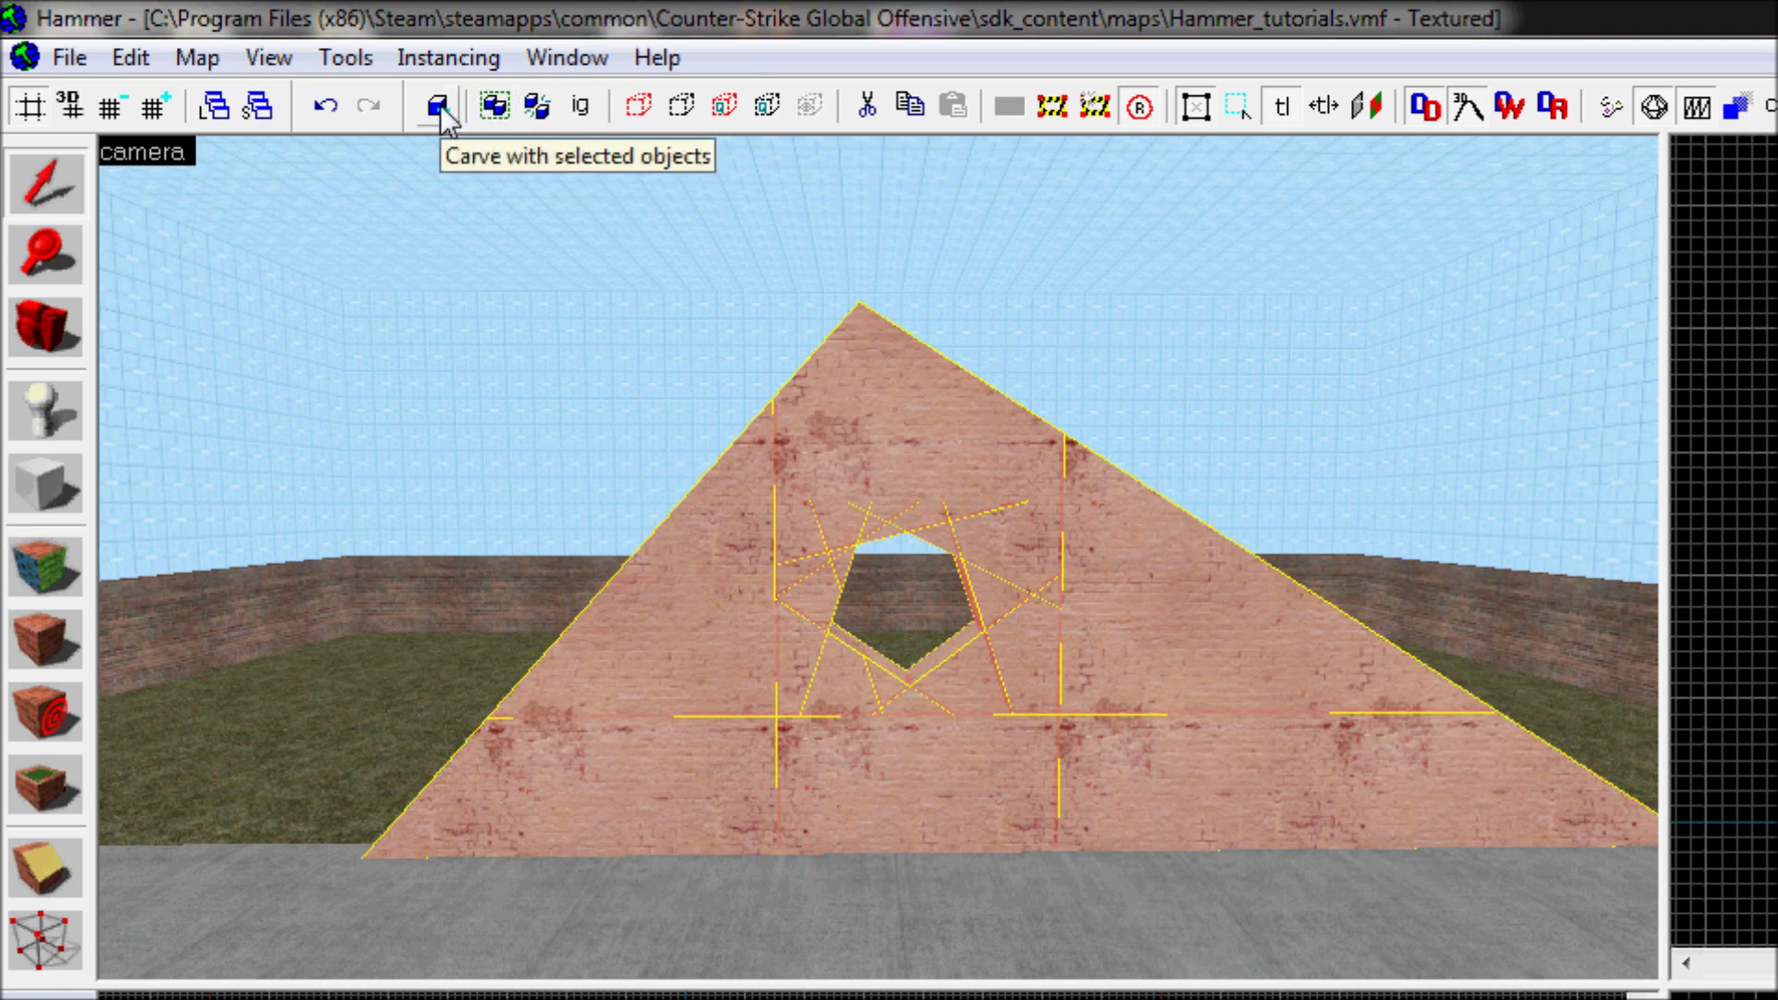
# Step: Turn on Ignore Groups and select individual pieces of the grouped wall one after another to check they remain separately selectable
pyautogui.click(579, 104)
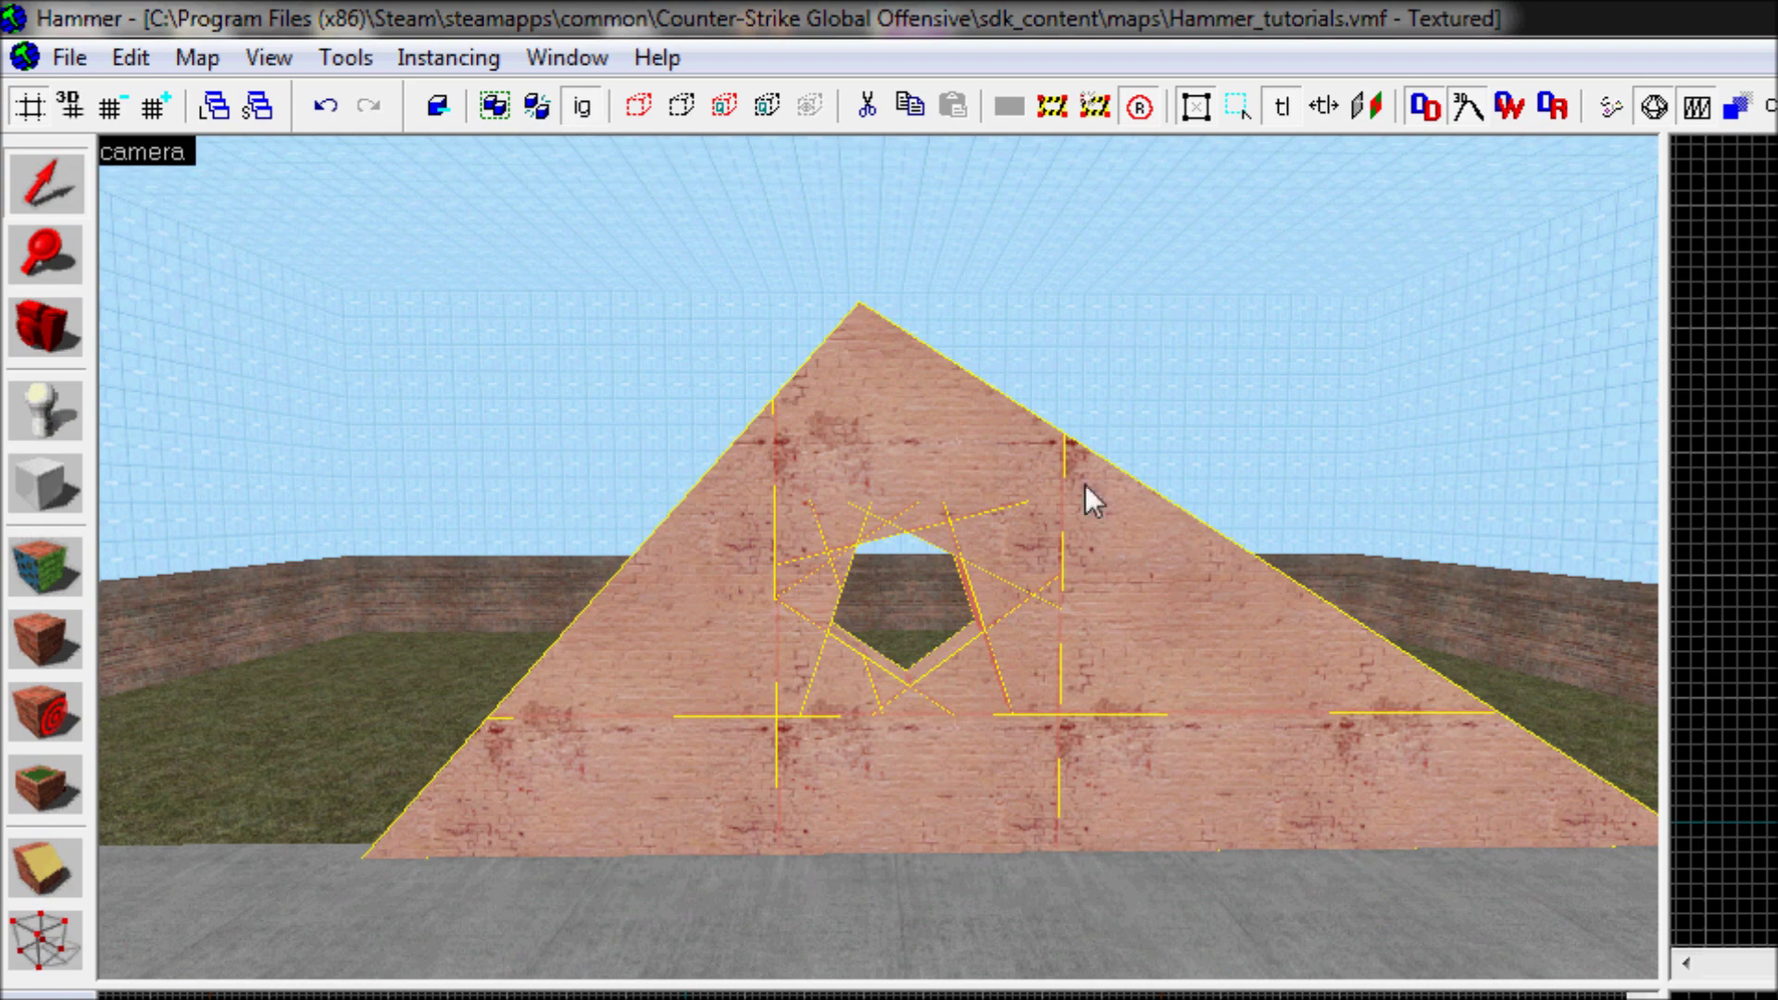
pyautogui.click(869, 379)
pyautogui.click(1047, 524)
pyautogui.click(1116, 555)
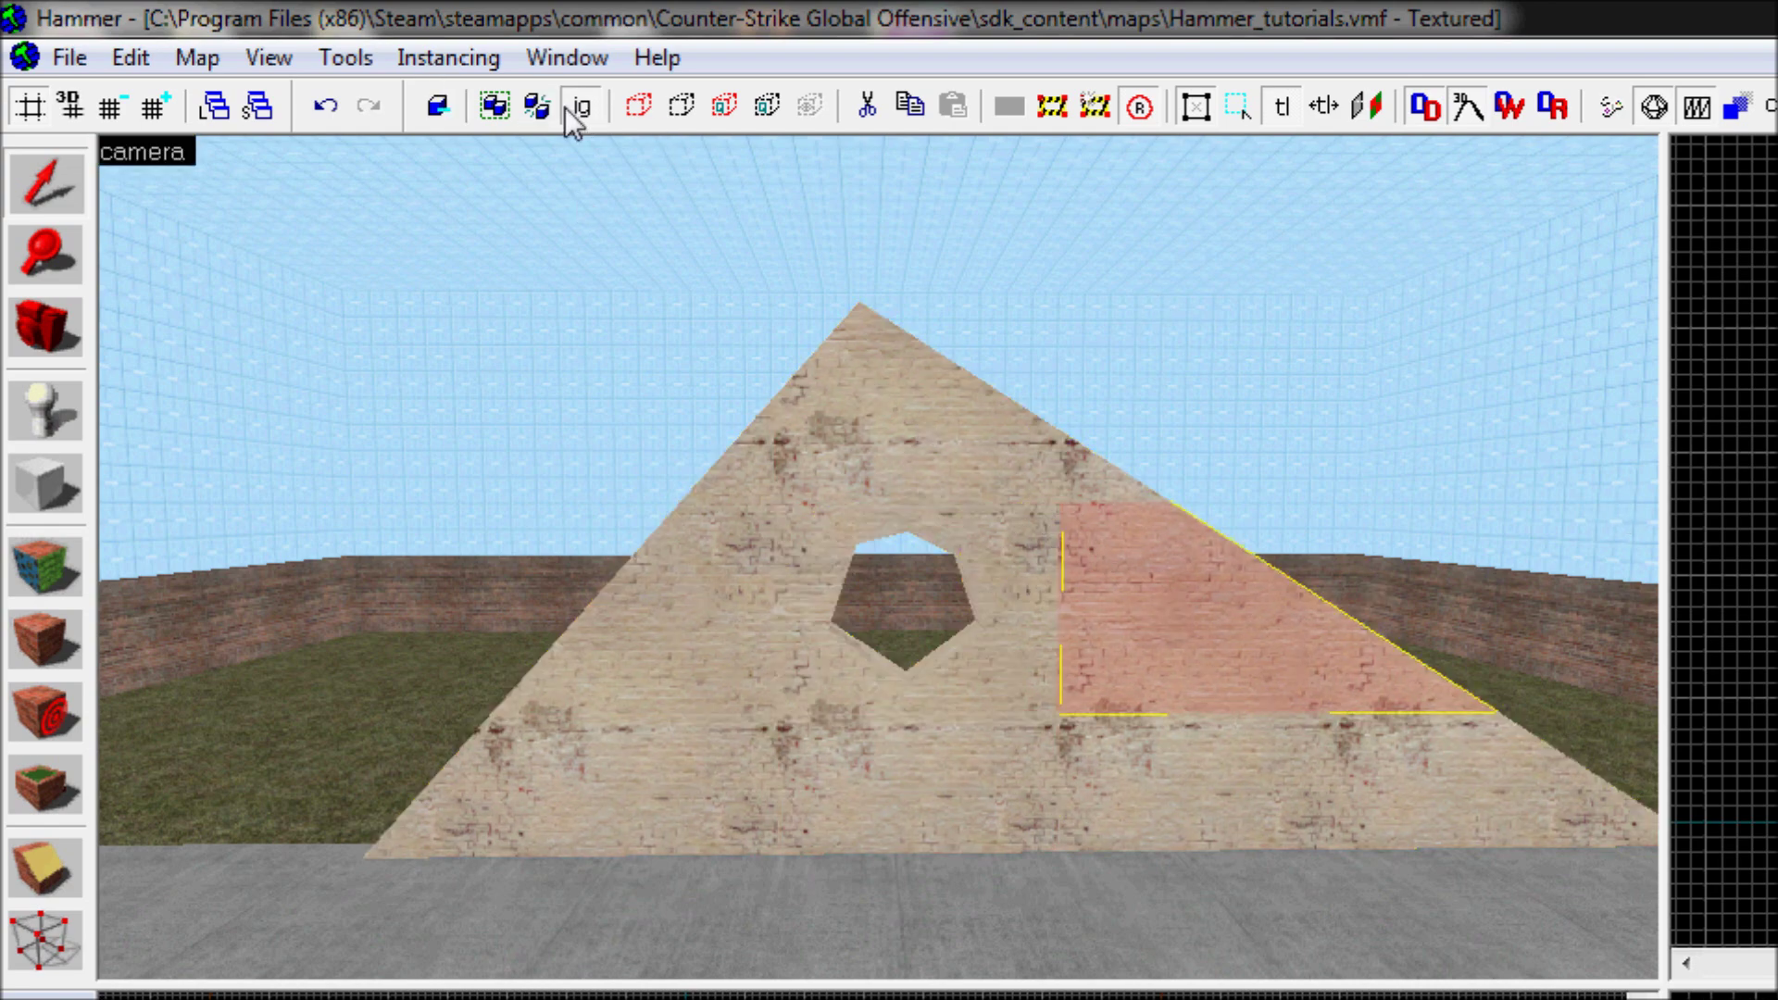
pyautogui.click(875, 538)
pyautogui.click(729, 698)
pyautogui.click(1024, 856)
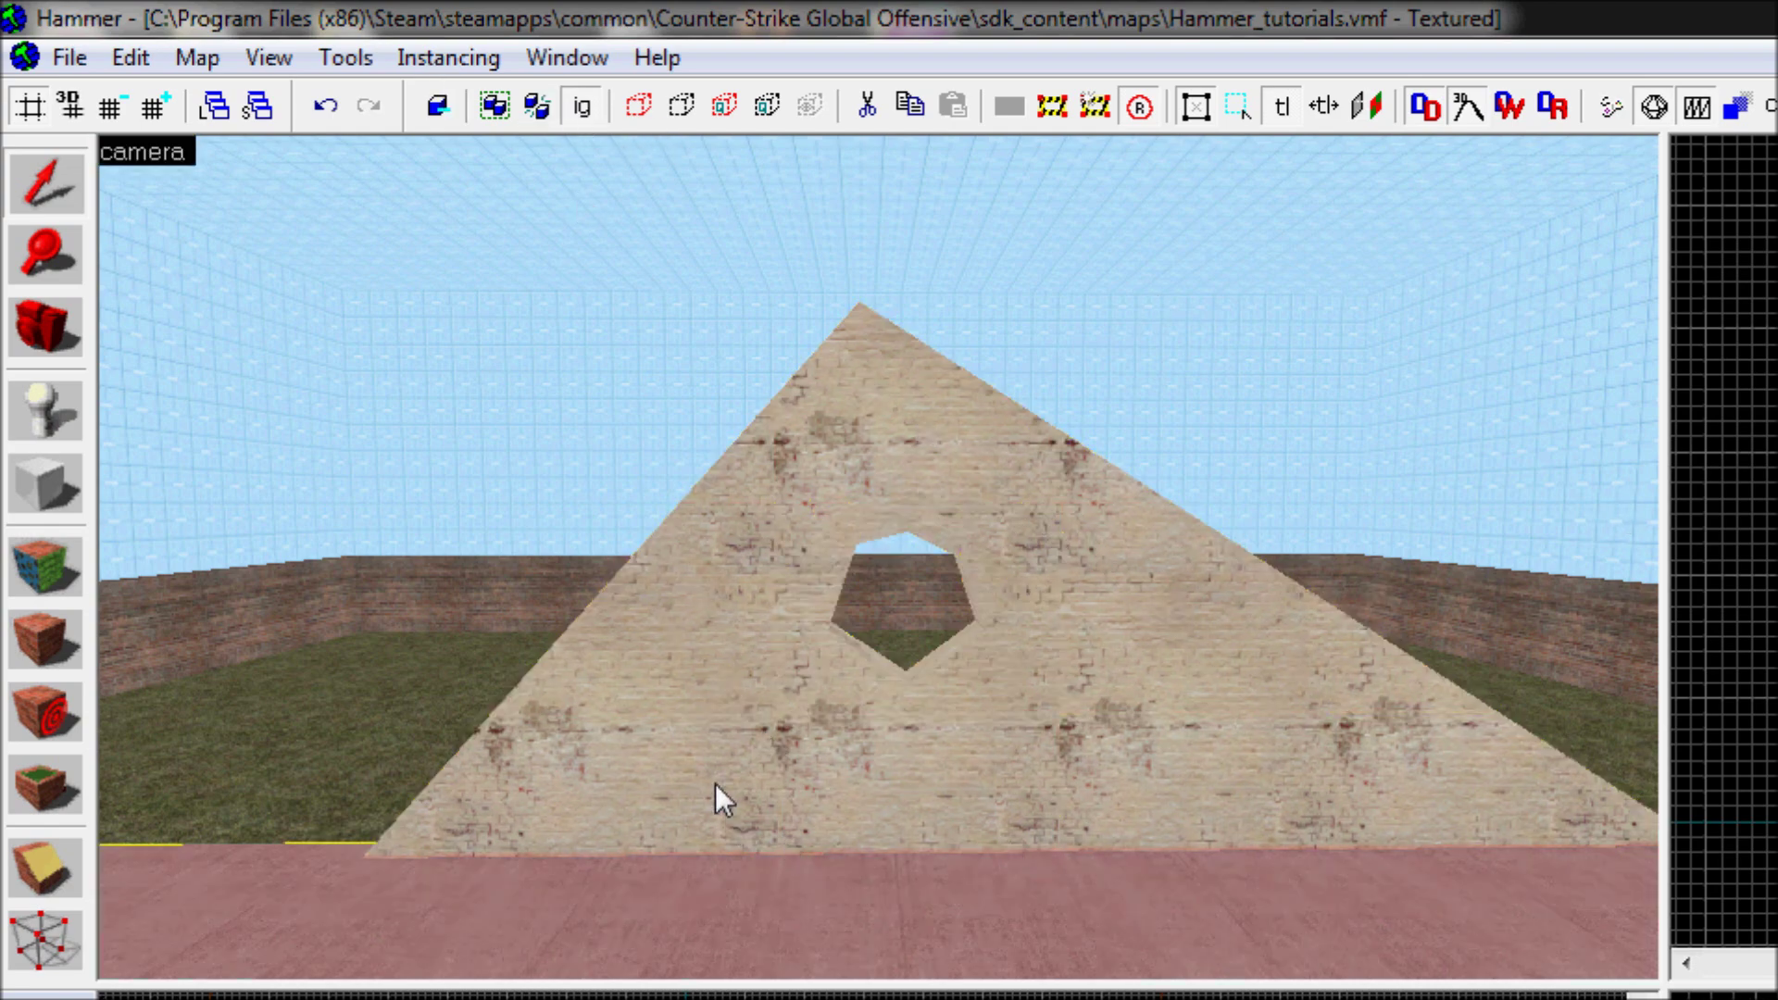
pyautogui.click(719, 797)
pyautogui.click(992, 783)
pyautogui.click(763, 670)
pyautogui.click(846, 682)
pyautogui.click(963, 685)
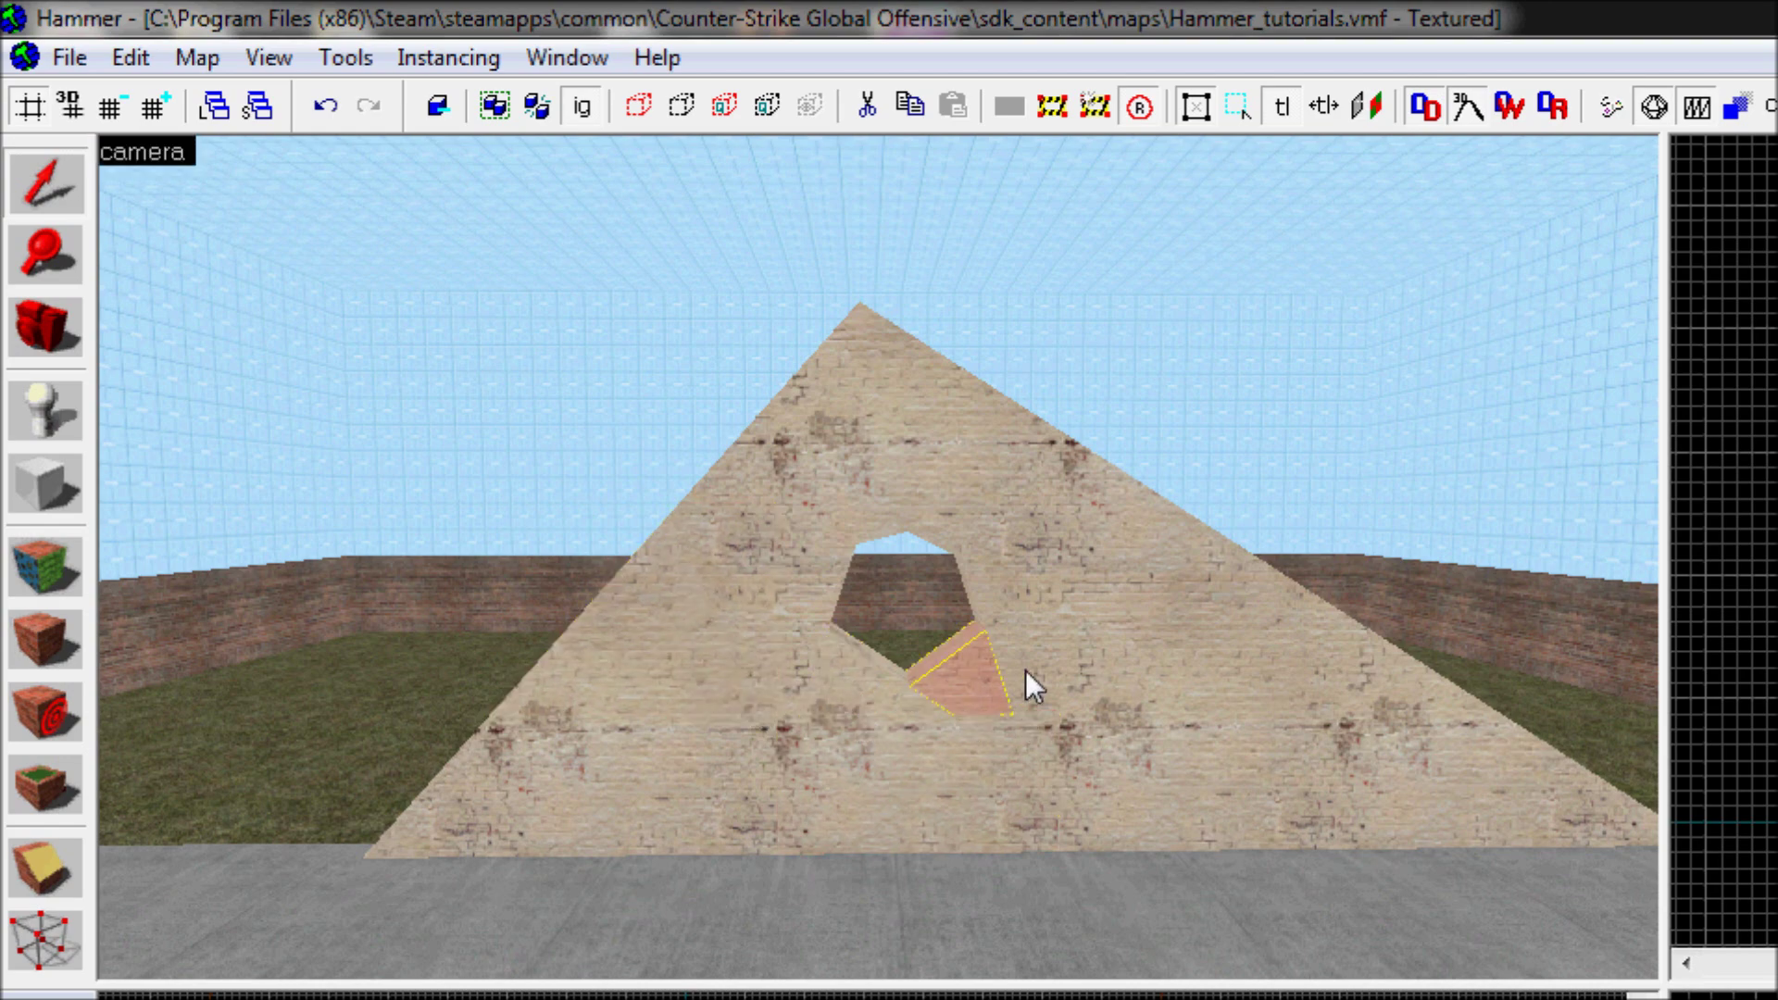
pyautogui.click(1152, 697)
pyautogui.click(1025, 564)
# Step: Turn off Ignore Groups and select the whole triangular wall as one group
pyautogui.click(574, 106)
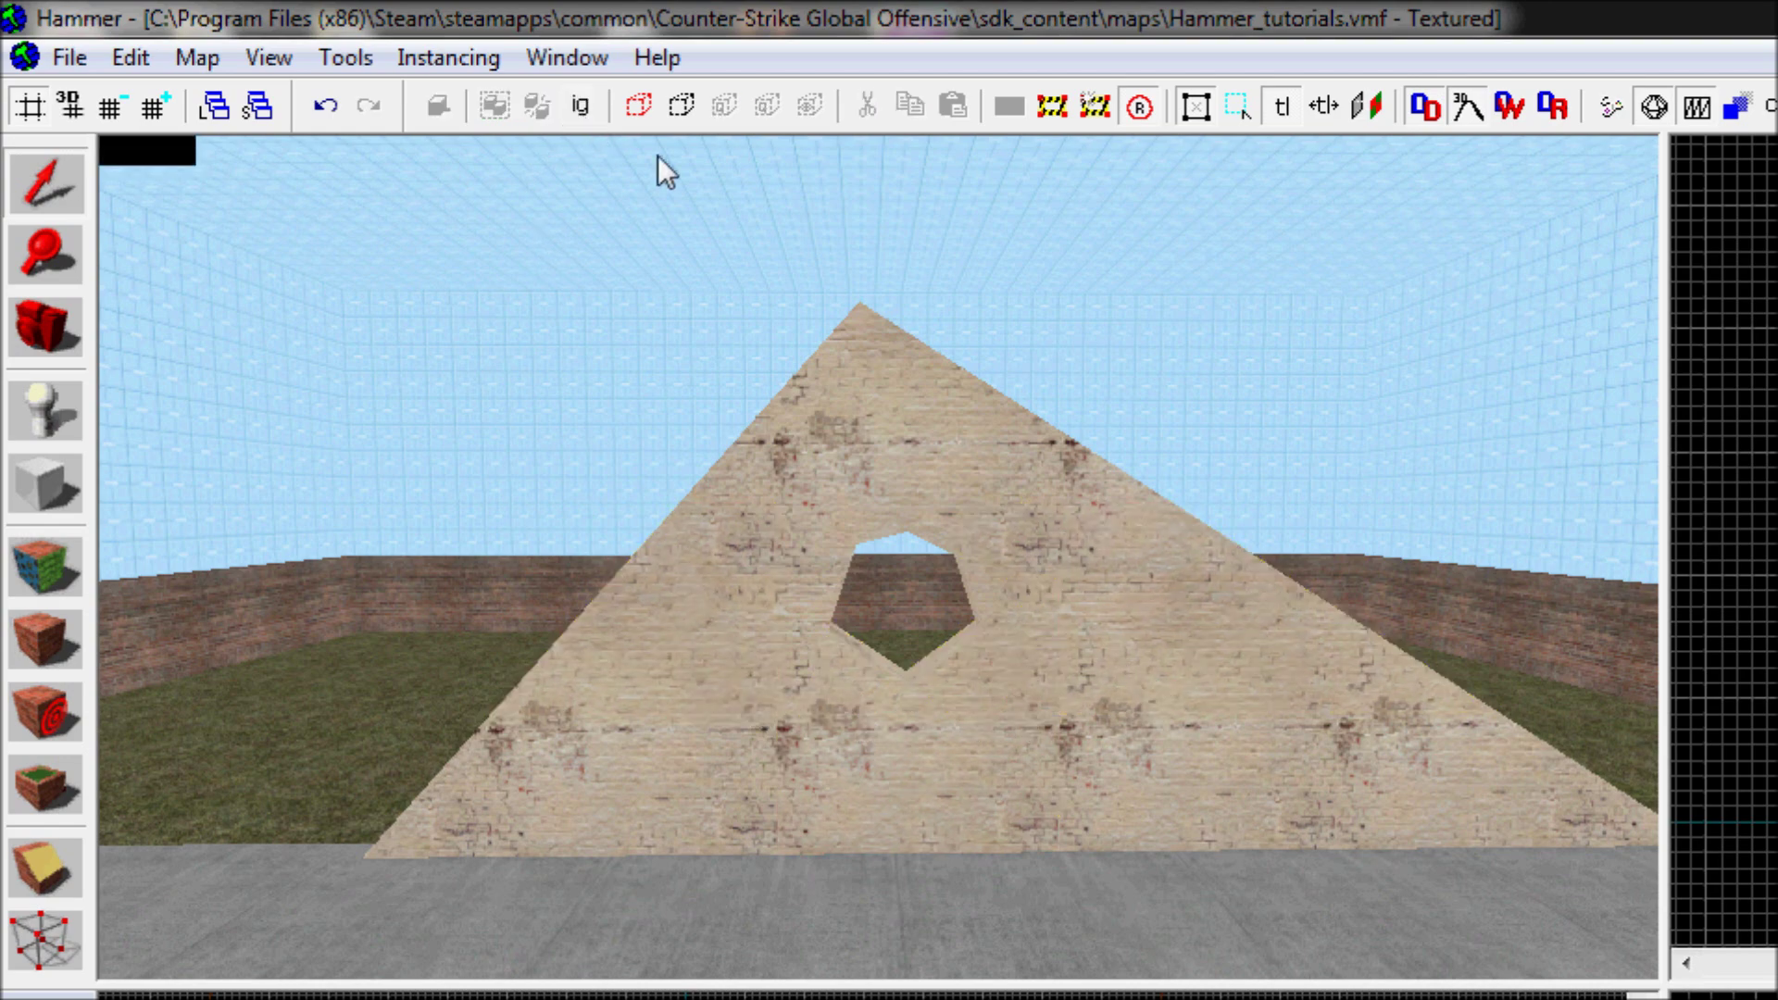
pyautogui.click(882, 475)
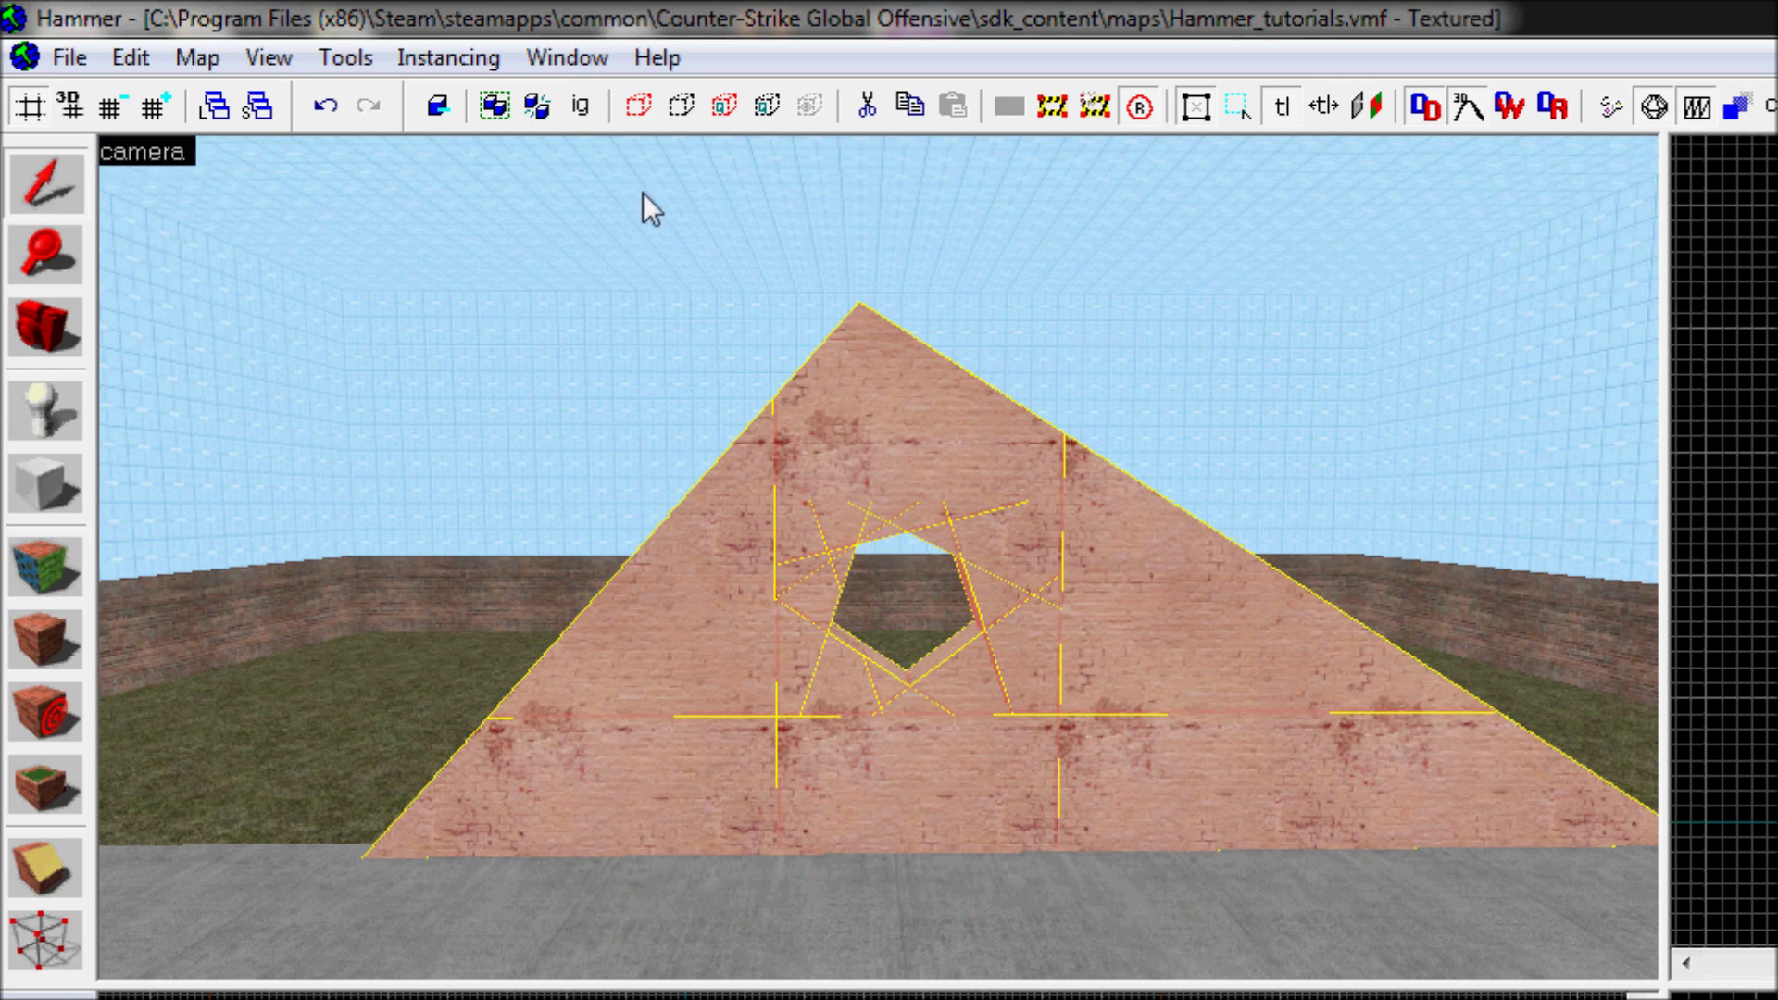
# Step: Delete the small piece at the top edge of the hole with Ignore Groups on, and reselect the entire wall group
pyautogui.press('Escape')
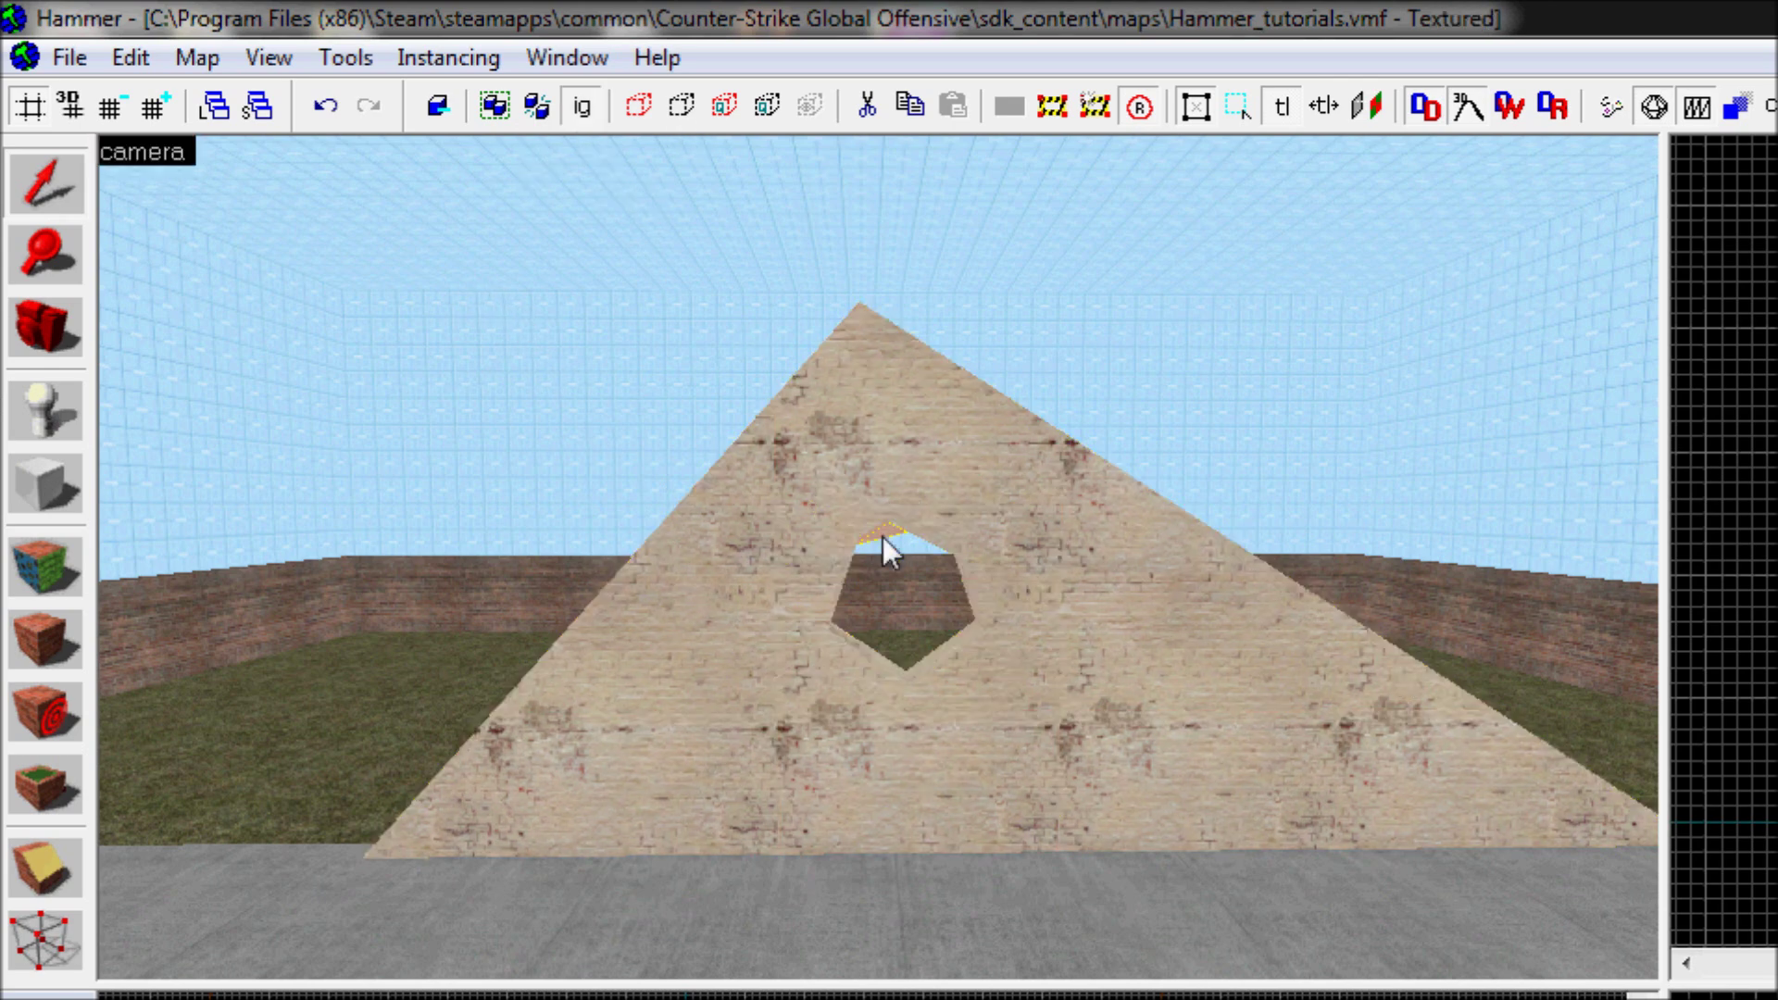
pyautogui.click(860, 397)
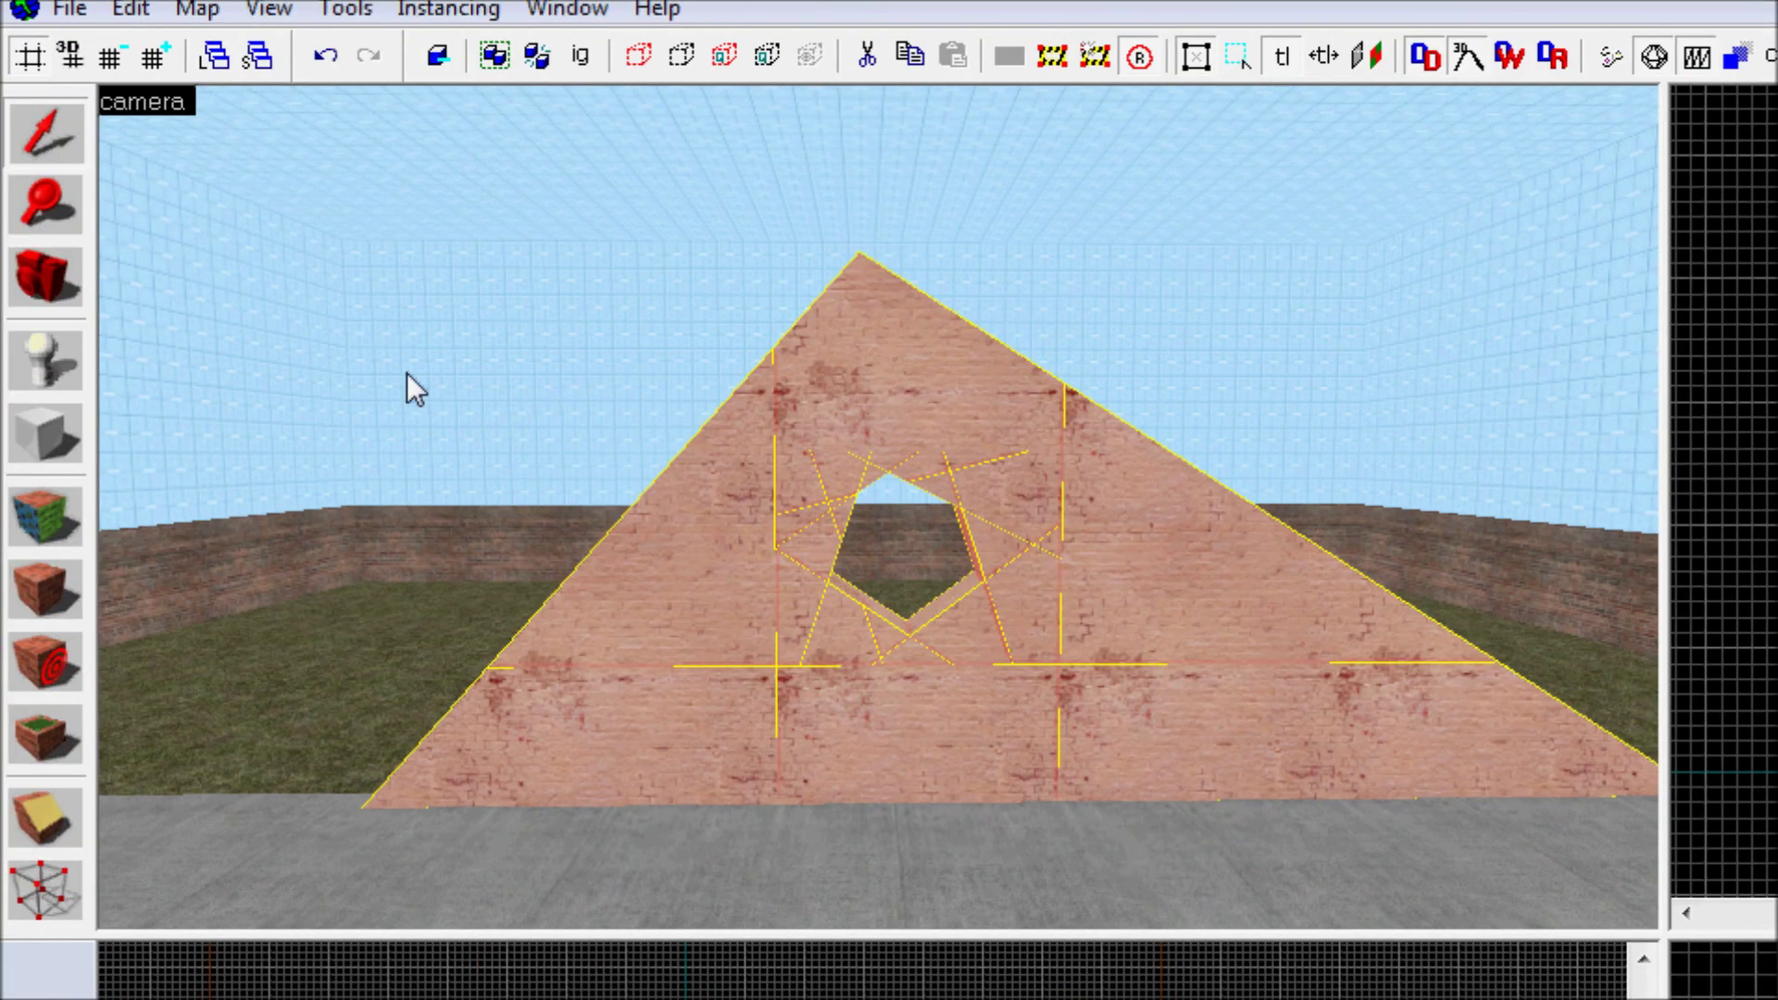
# Step: Fly the camera up to the hole to examine its inner faces and back out to view the whole wall
pyautogui.click(74, 347)
pyautogui.moveTo(777, 519); pyautogui.dragTo(876, 509)
pyautogui.press('w')
pyautogui.press('s')
pyautogui.press('w')
pyautogui.press('d')
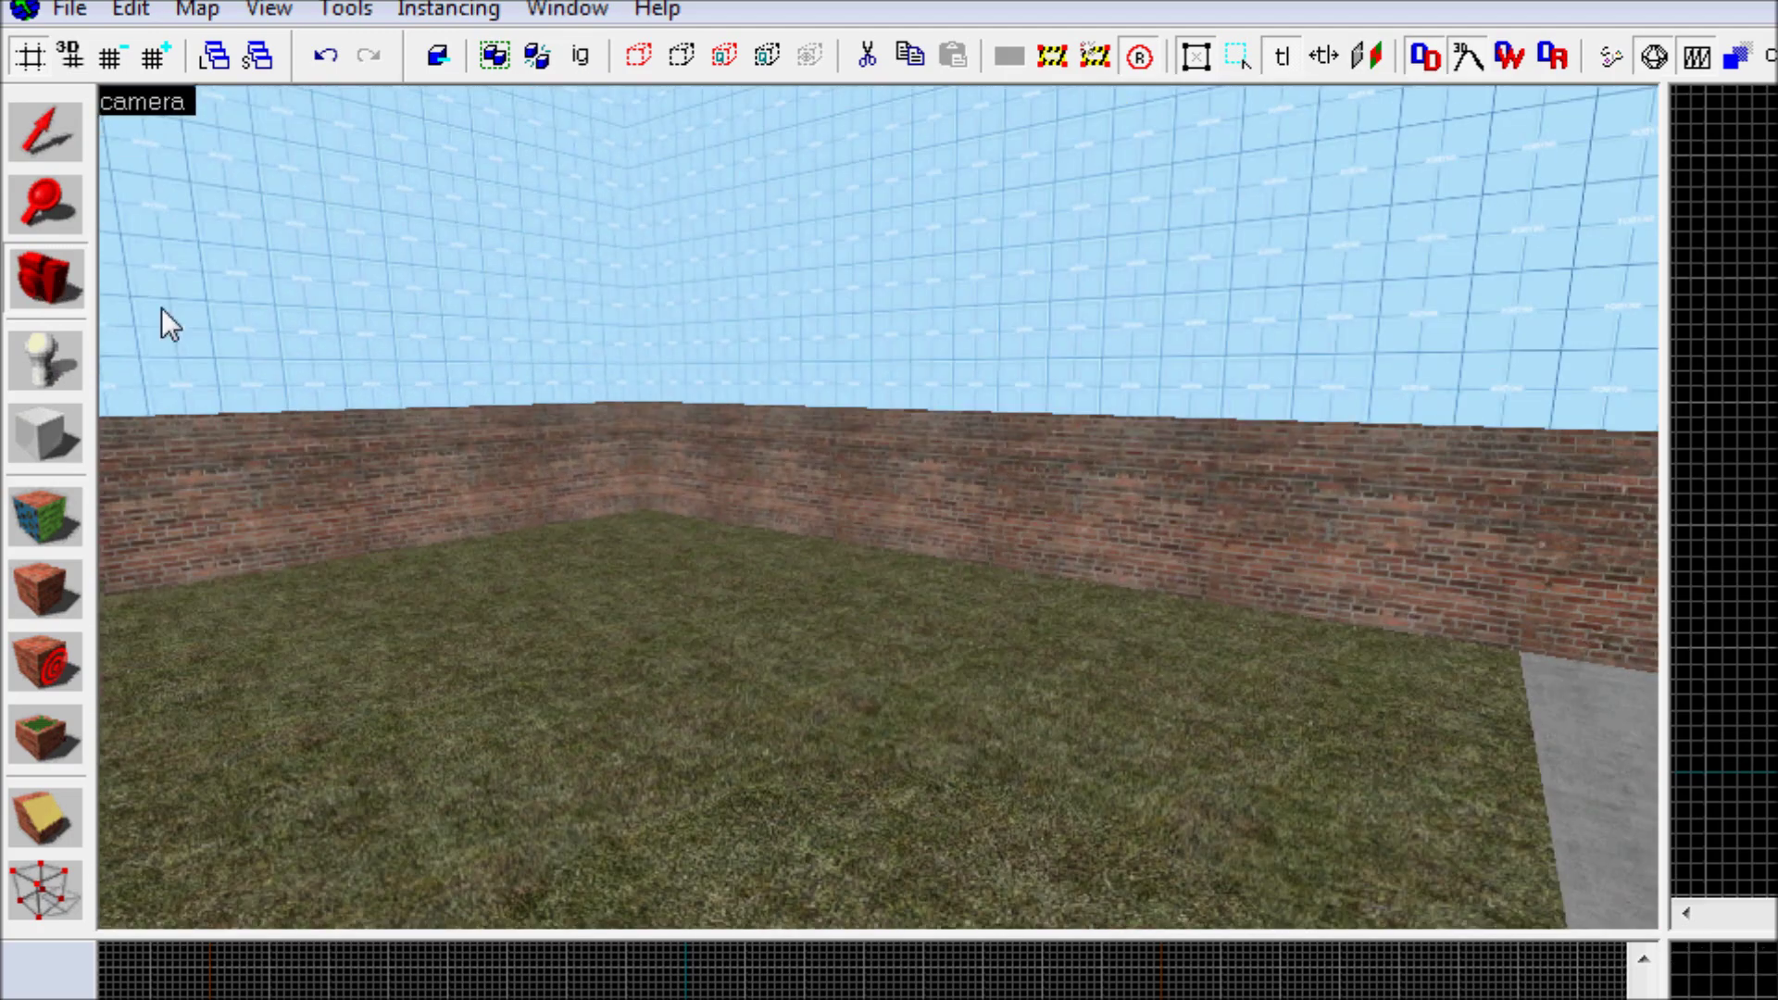
pyautogui.moveTo(167, 325); pyautogui.dragTo(877, 509)
pyautogui.press('s')
pyautogui.press('s')
pyautogui.press('w')
pyautogui.press('s')
pyautogui.press('s')
pyautogui.press('w')
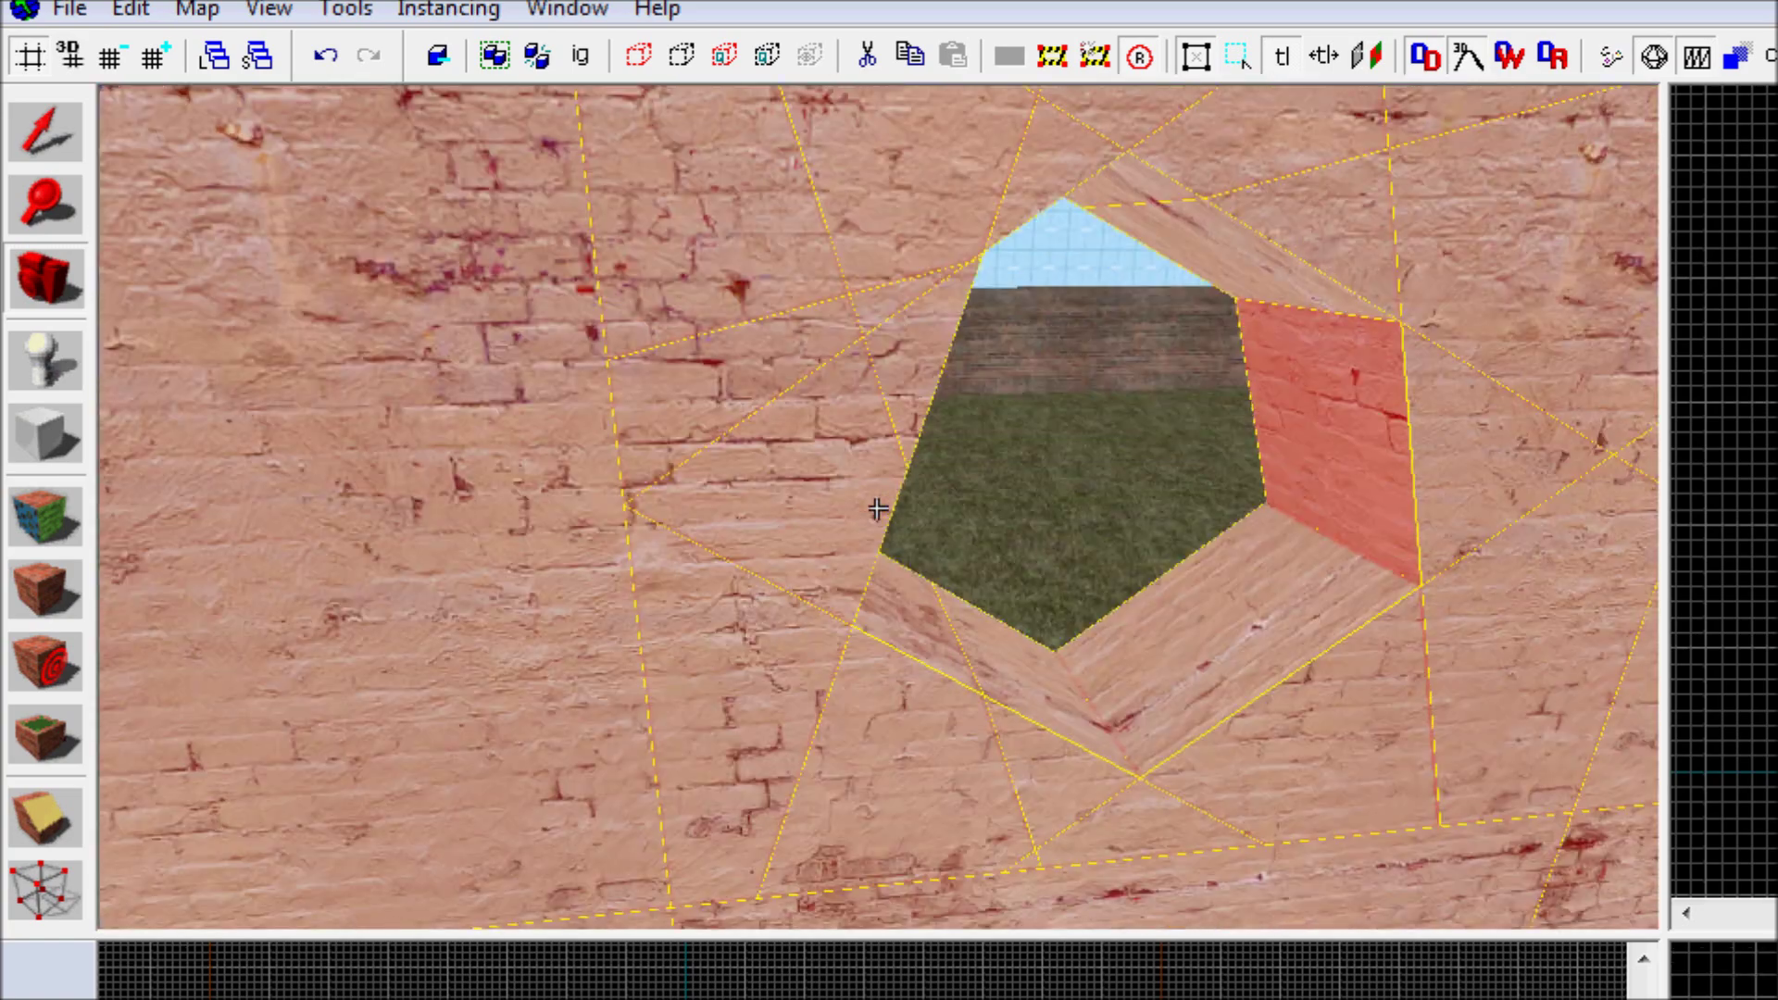
pyautogui.press('s')
pyautogui.press('z')
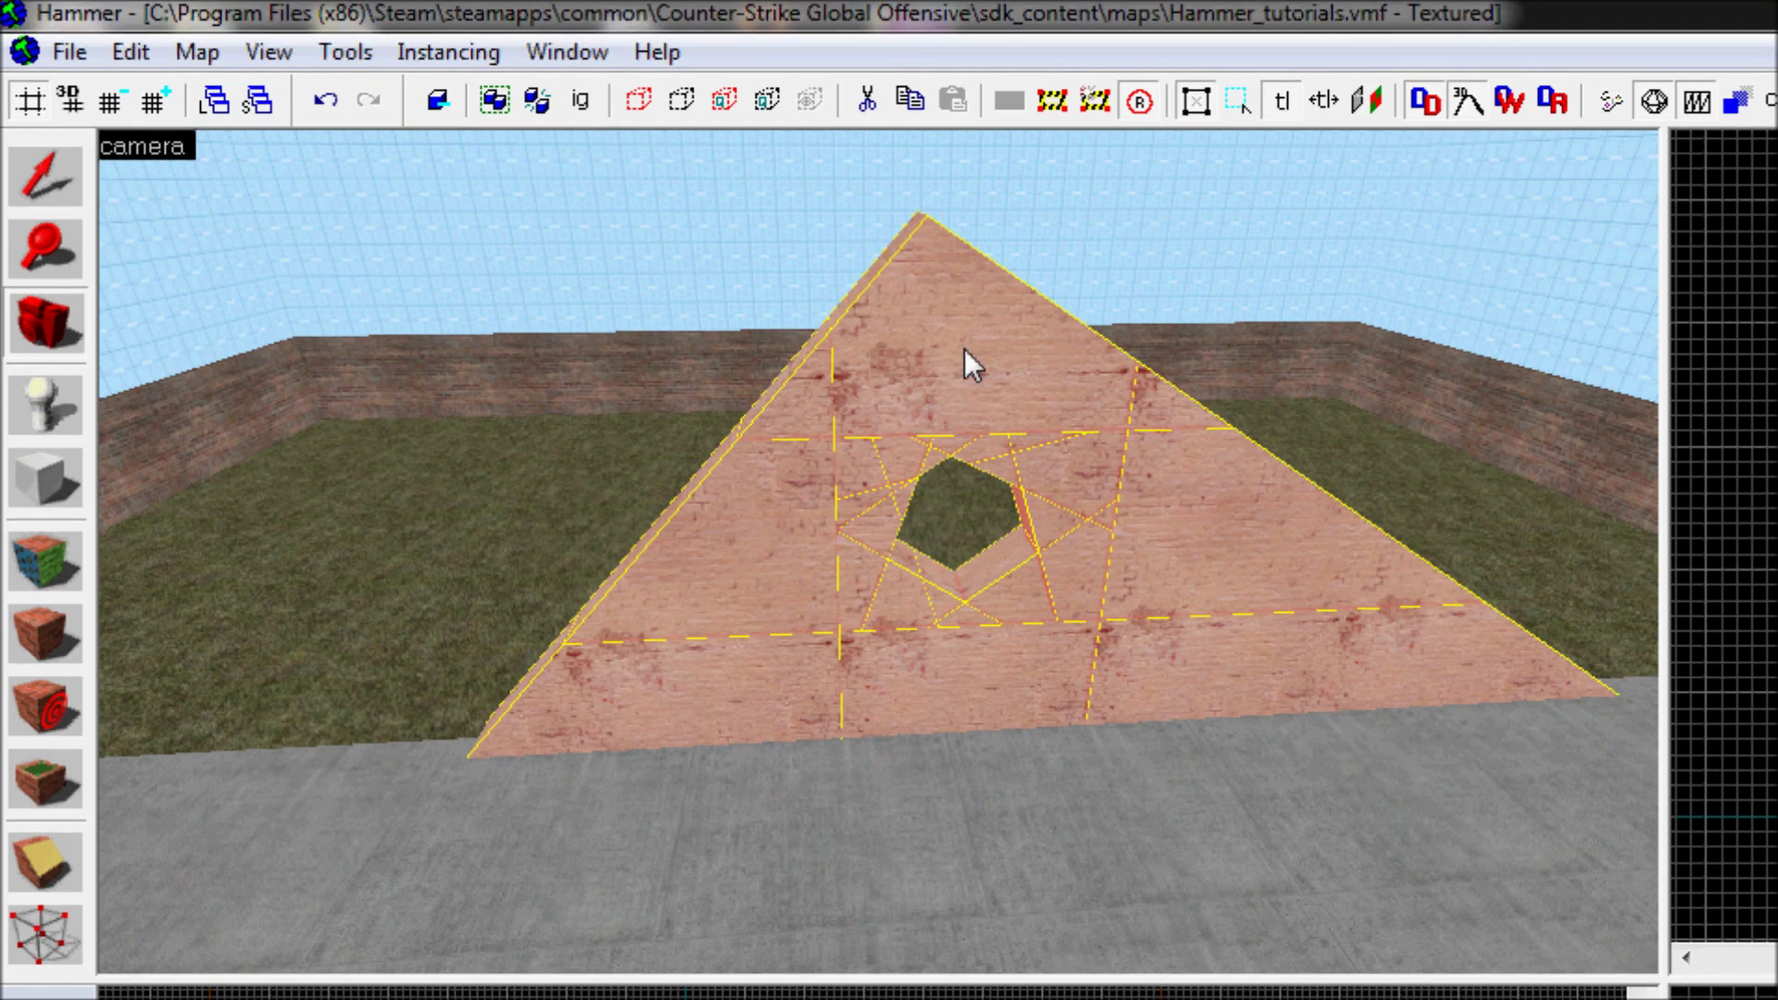
# Step: Move the camera around the triangular wall to examine it from the side and from the front
pyautogui.click(20, 53)
pyautogui.click(880, 553)
pyautogui.press('z')
pyautogui.press('z')
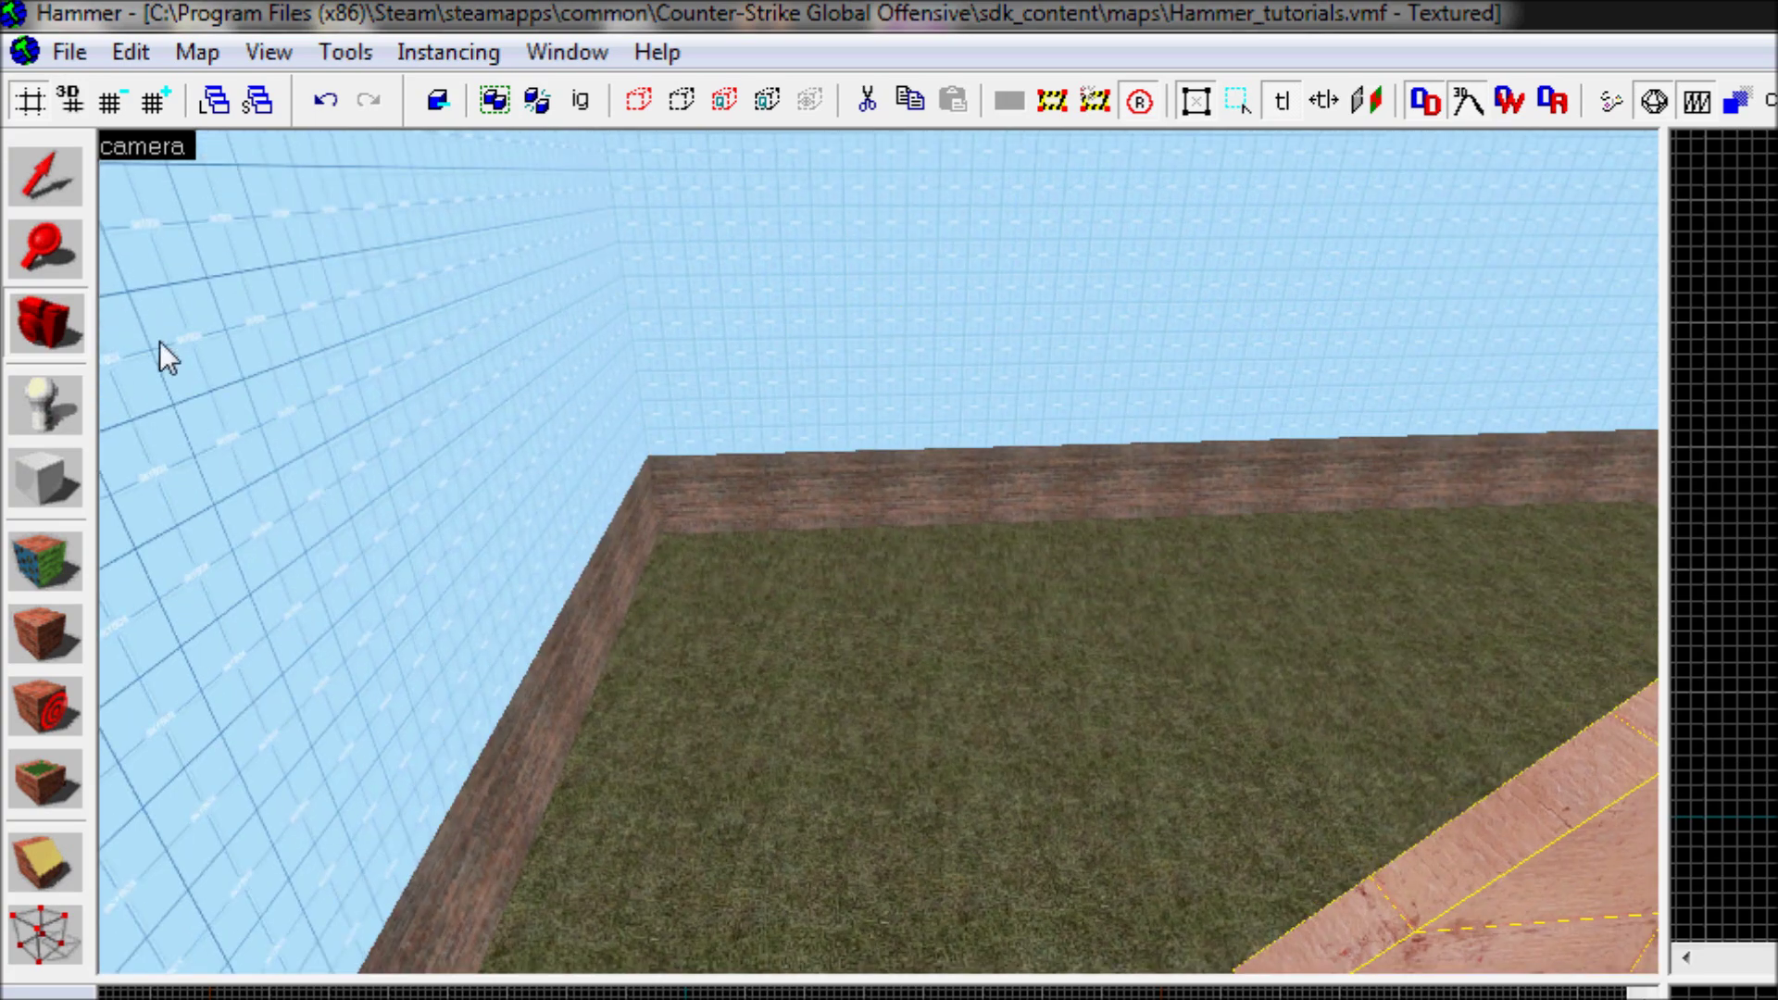
pyautogui.press('z')
pyautogui.press('w')
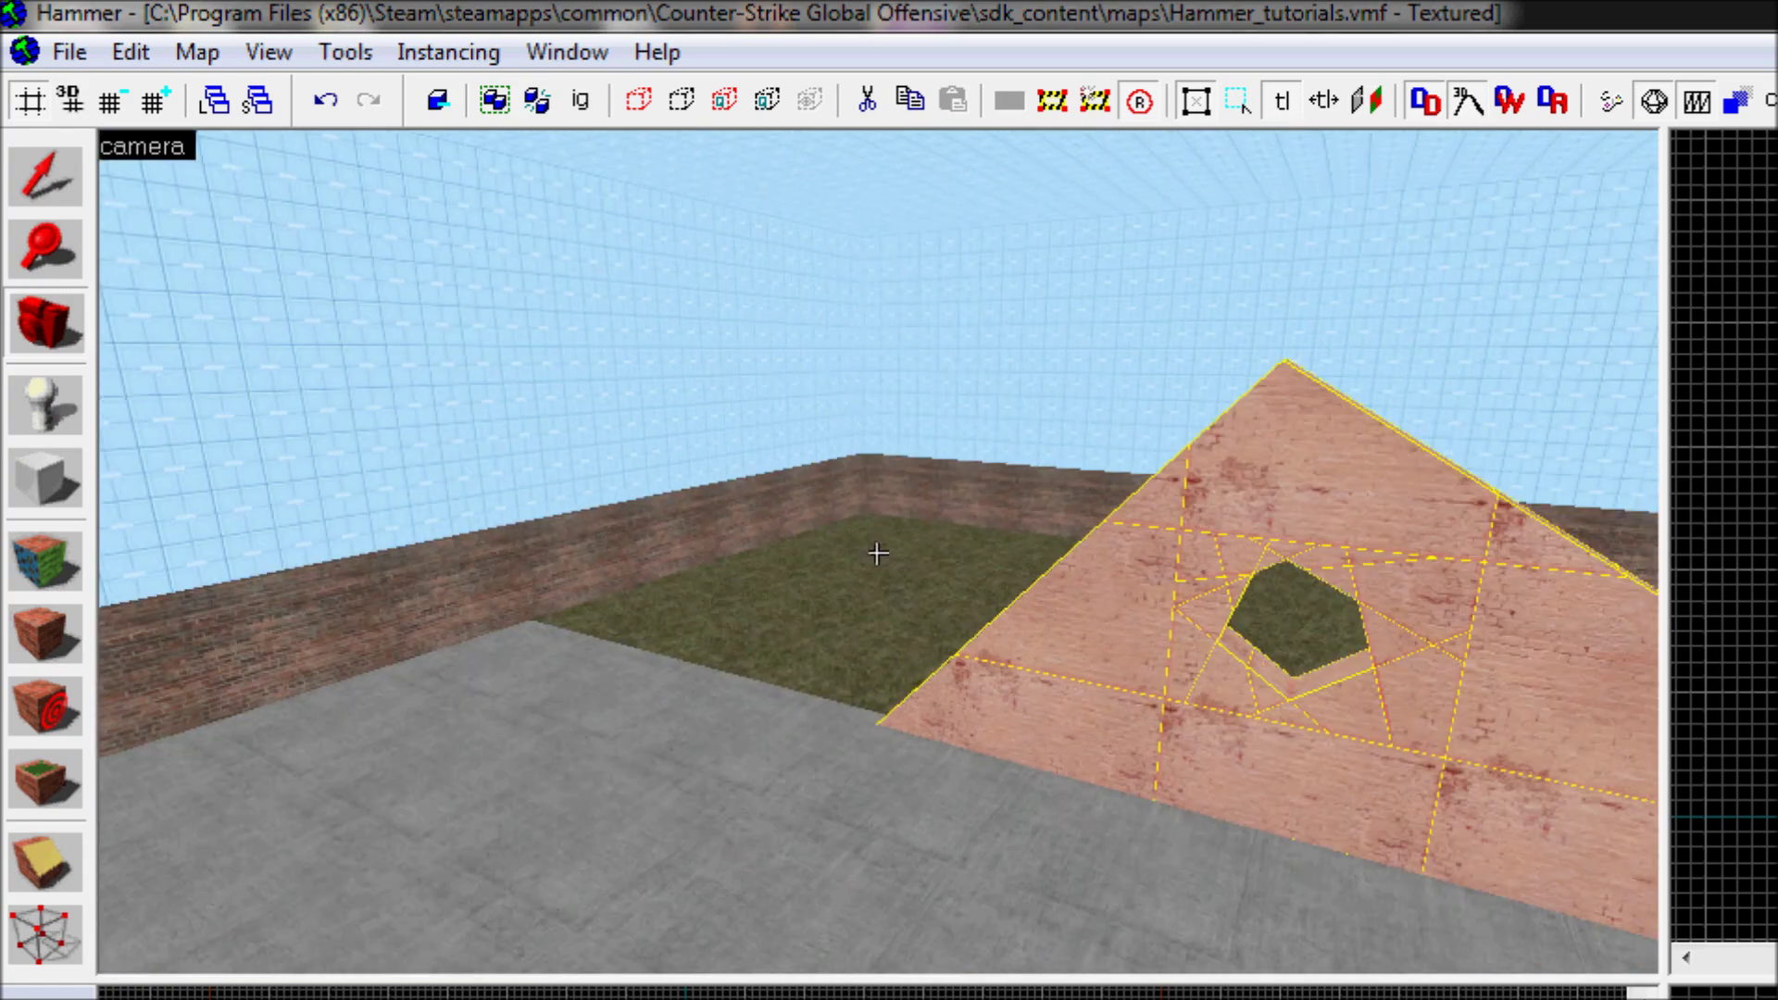
pyautogui.press('z')
pyautogui.press('z')
pyautogui.press('w')
pyautogui.press('z')
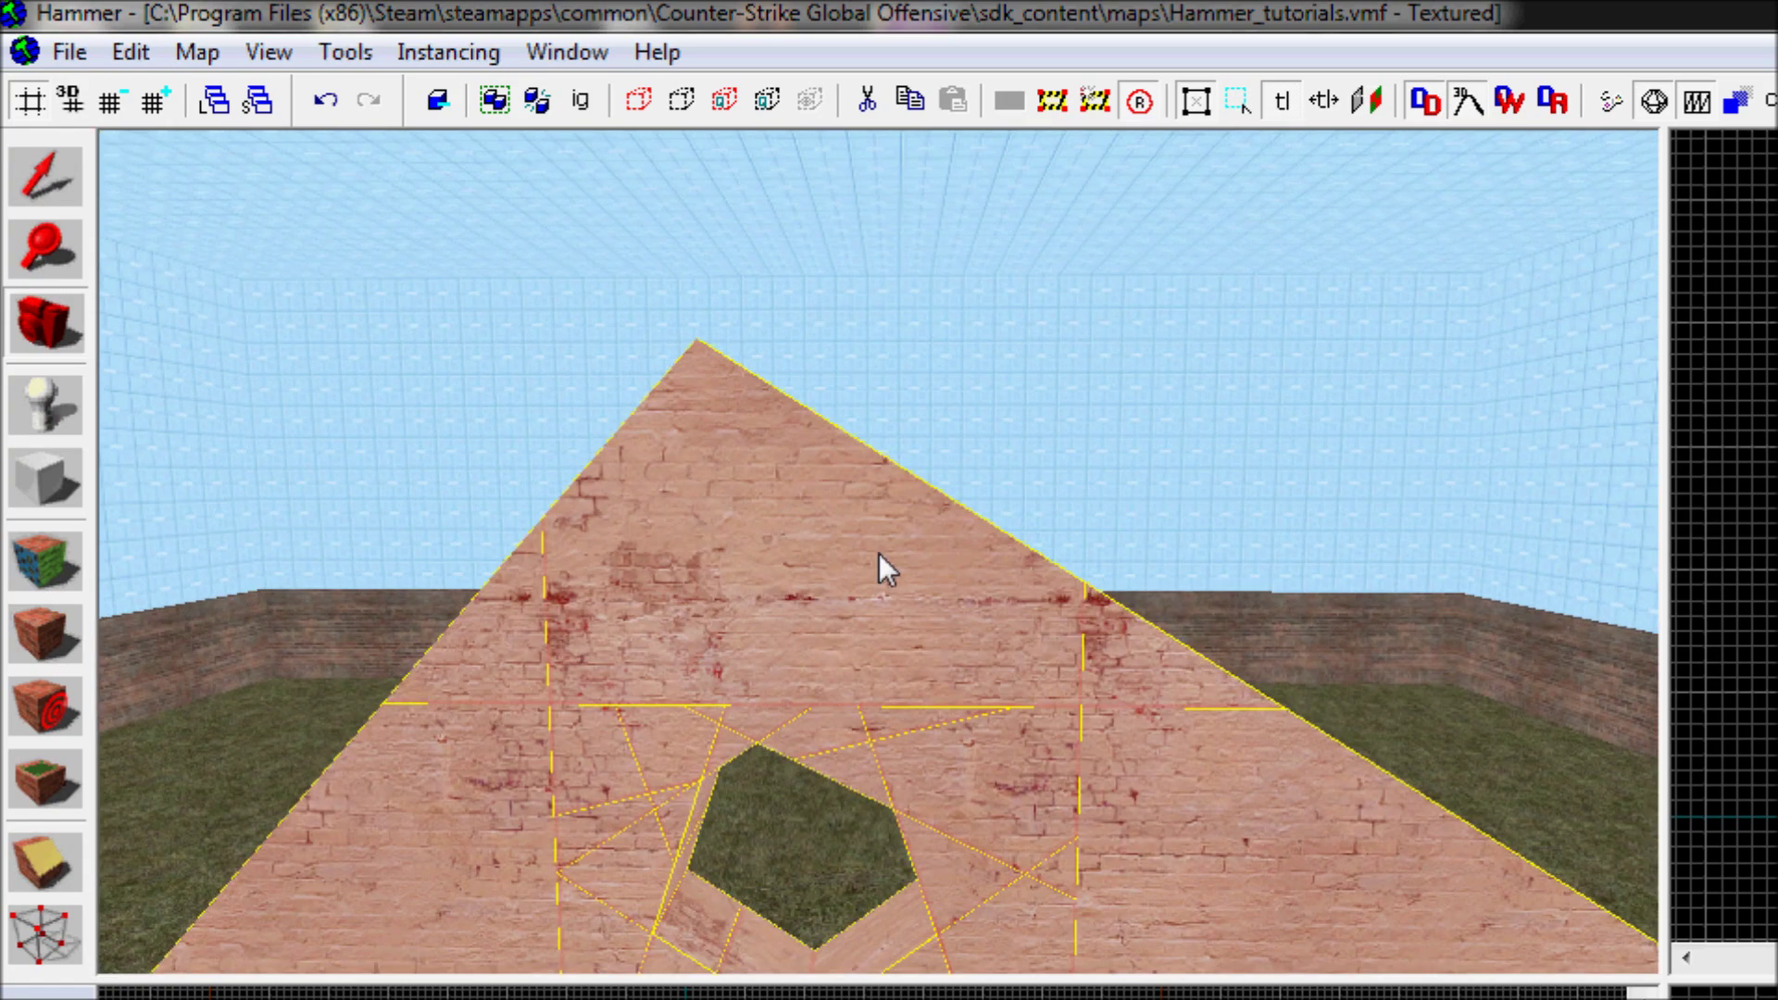
pyautogui.press('z')
pyautogui.press('s')
pyautogui.press('z')
pyautogui.scroll(1, 884, 566)
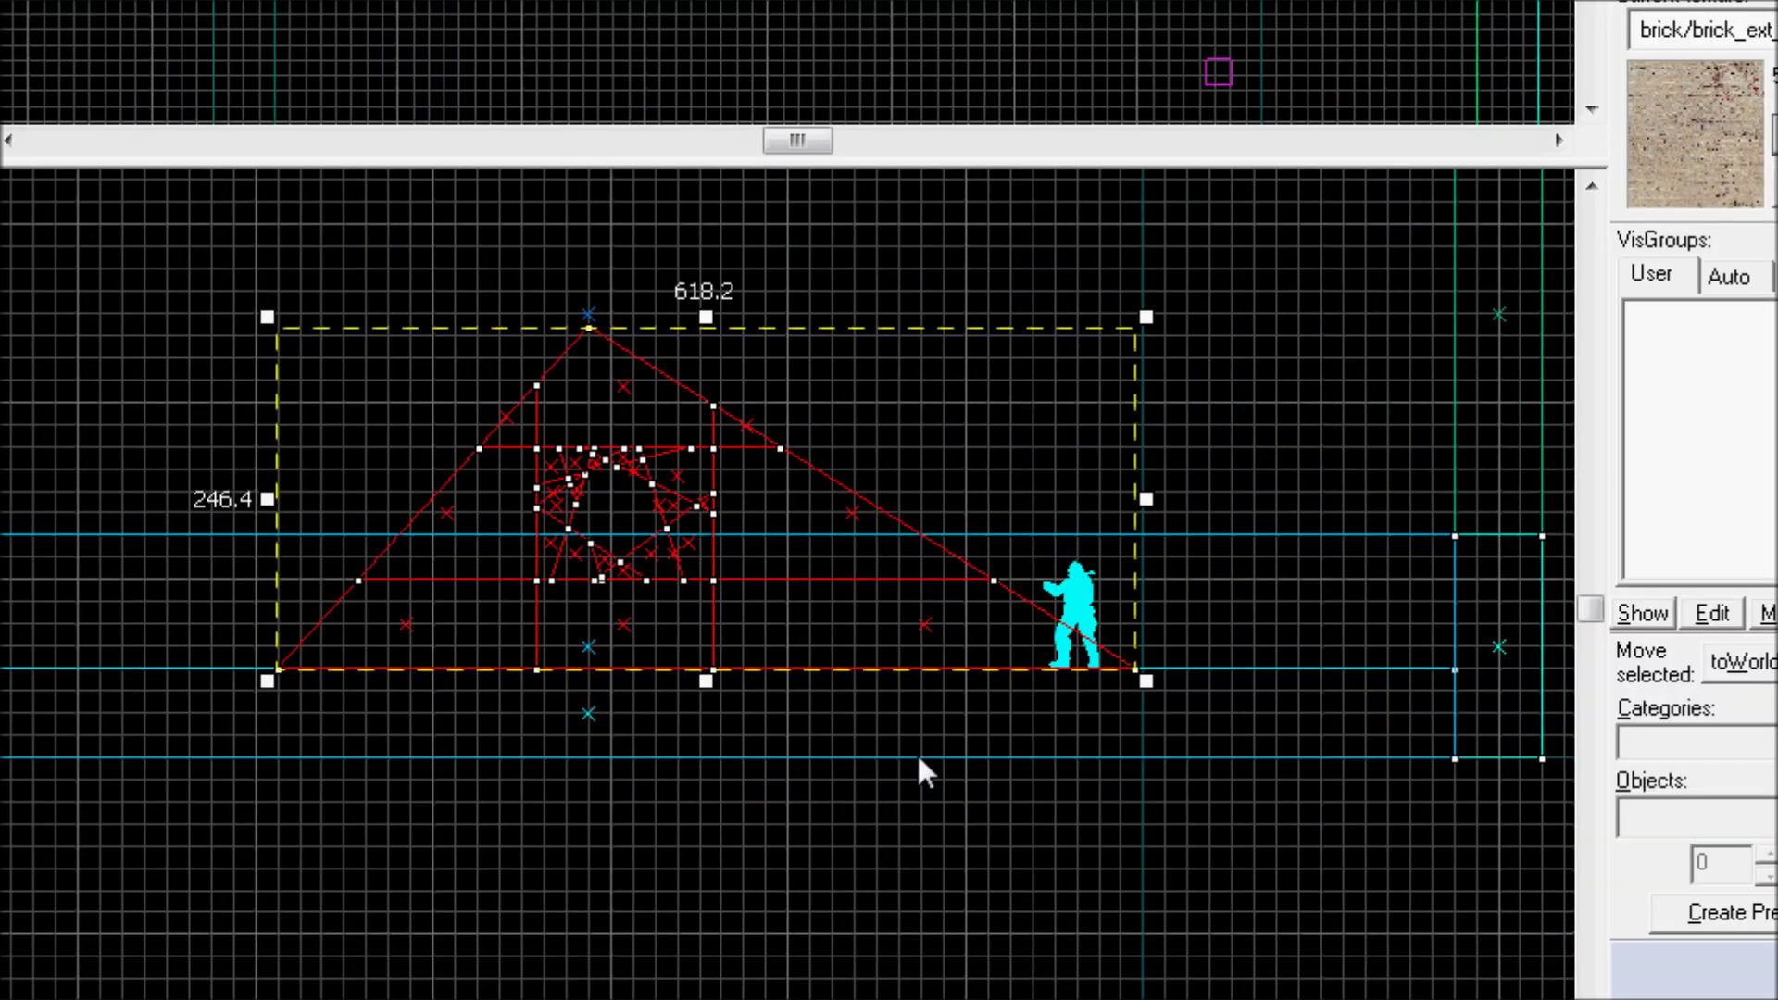
# Step: Raise the grouped wall's base to a height of 198.4 units, and stretch it down below floor level
pyautogui.moveTo(707, 683)
pyautogui.mouseDown()
pyautogui.moveTo(706, 546)
pyautogui.moveTo(703, 615)
pyautogui.mouseUp()
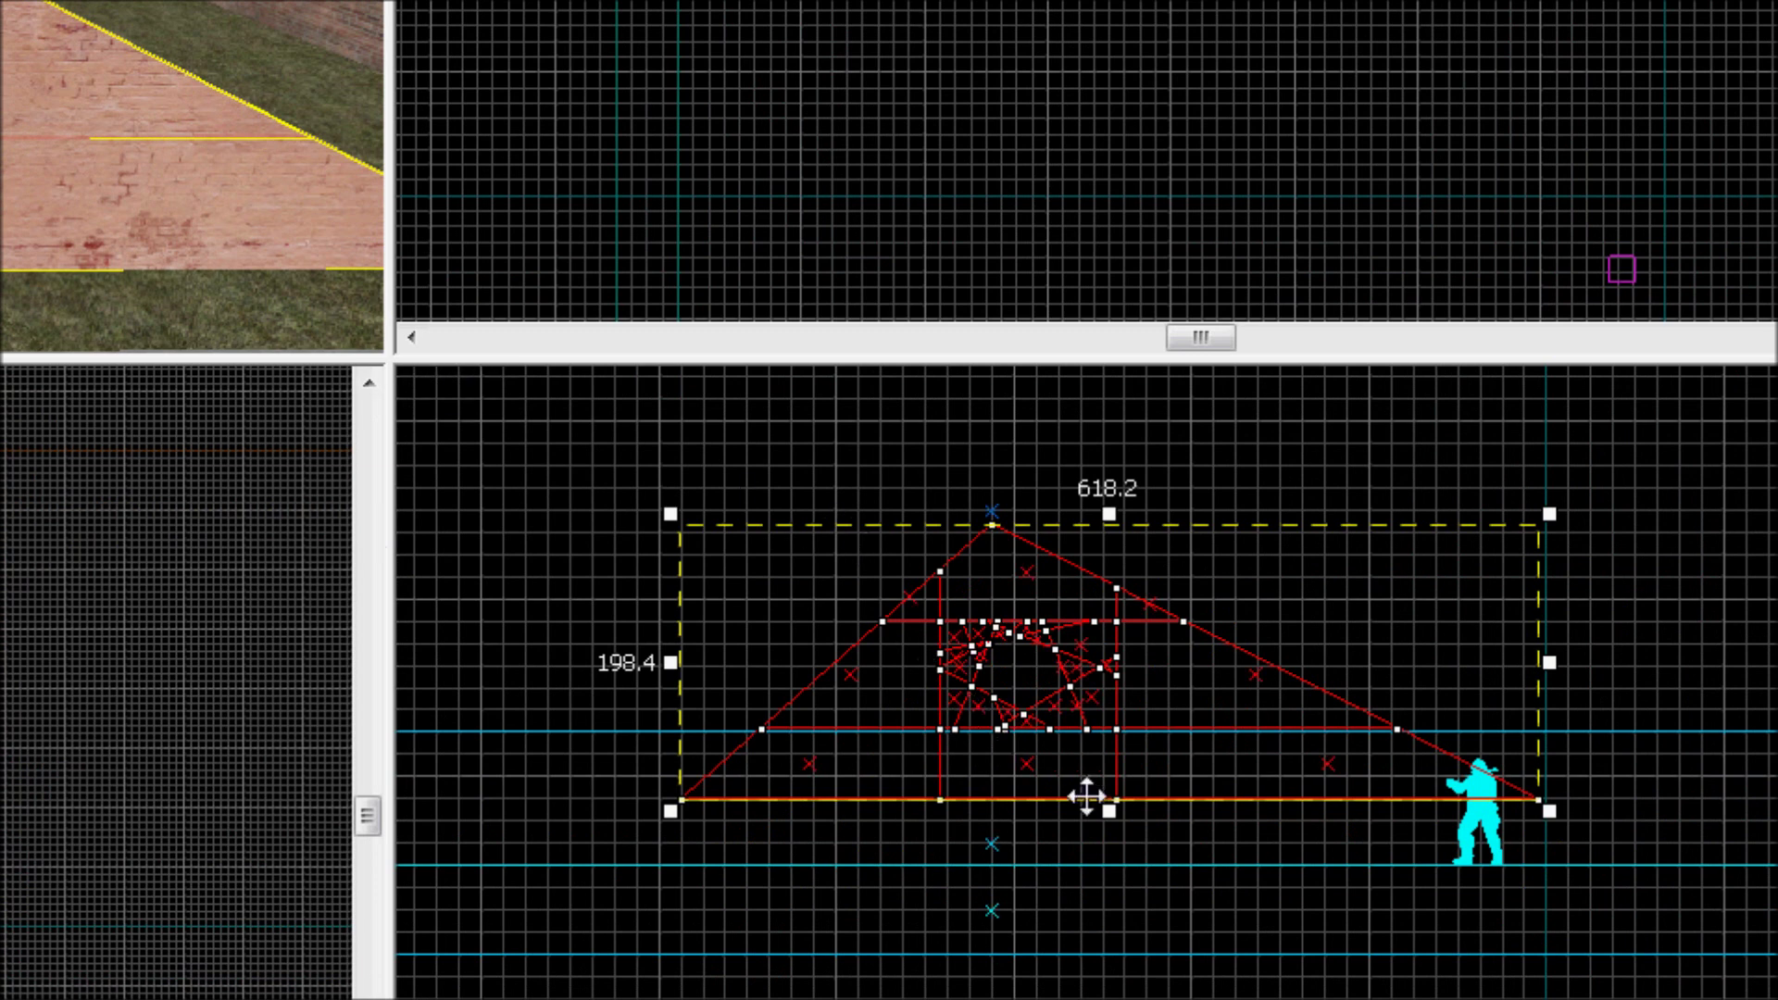
pyautogui.moveTo(1109, 813); pyautogui.dragTo(1113, 924)
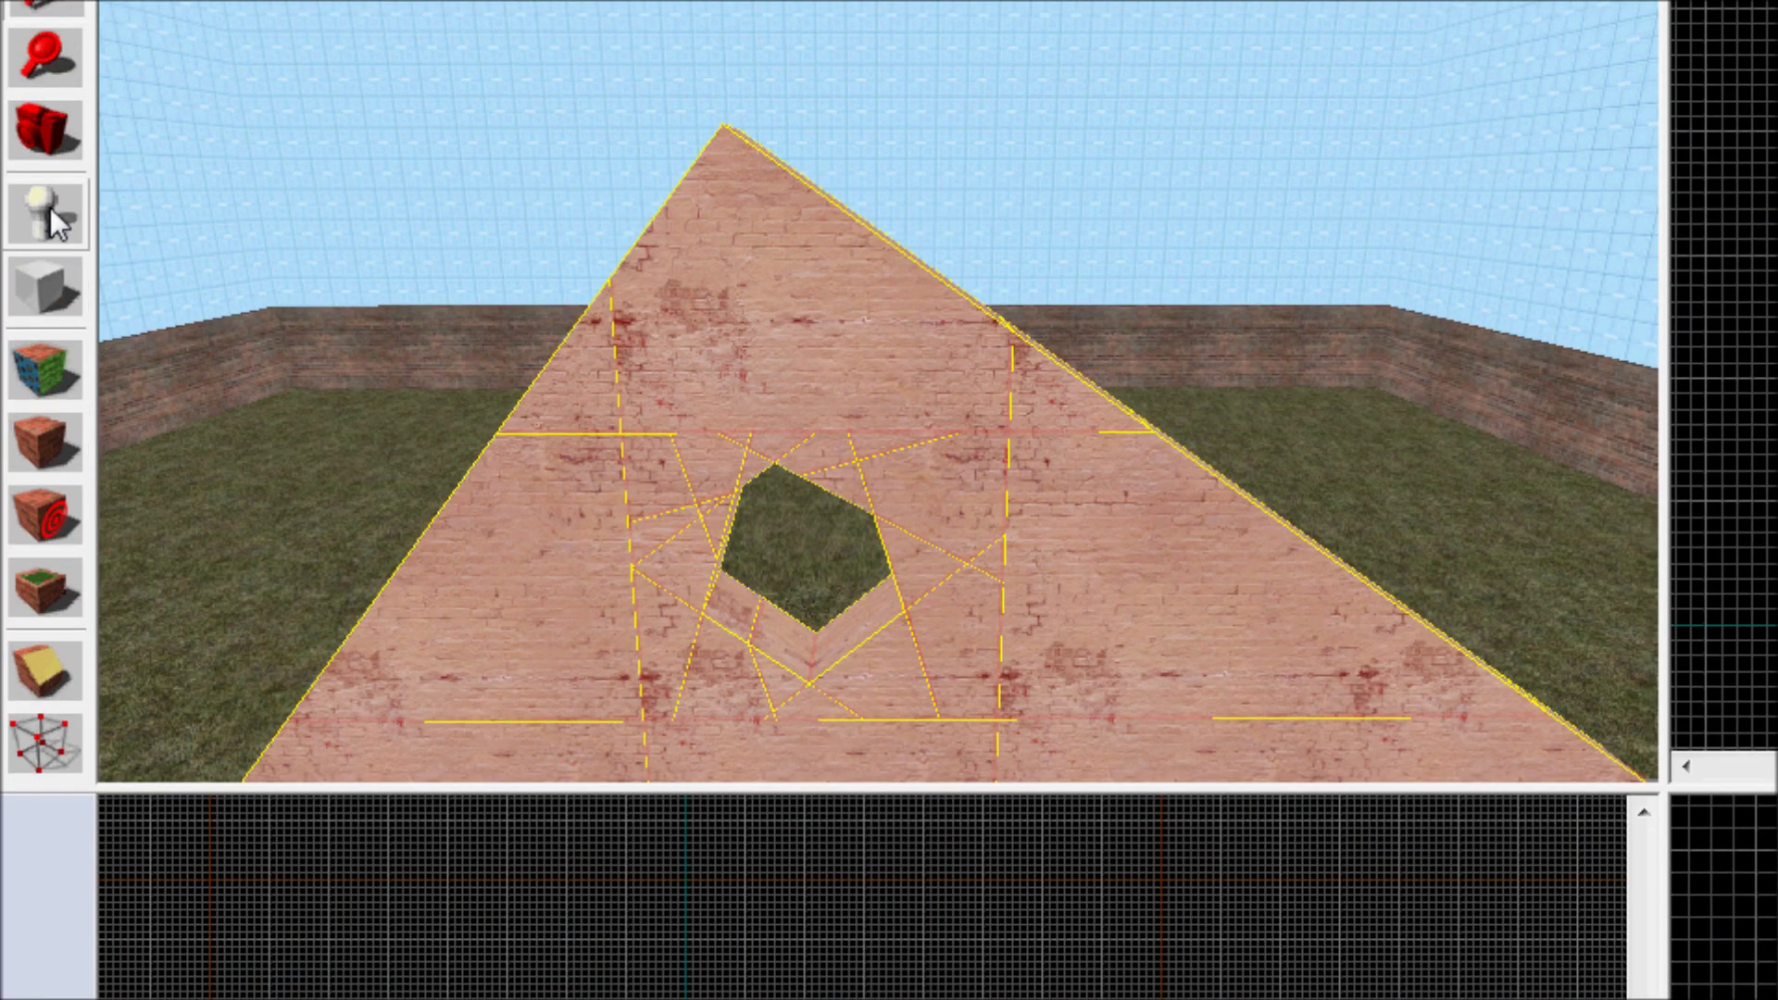
# Step: Examine the stretched wall group and its hole from different angles in the 3D view
pyautogui.press('z')
pyautogui.press('d')
pyautogui.press('a')
pyautogui.press('d')
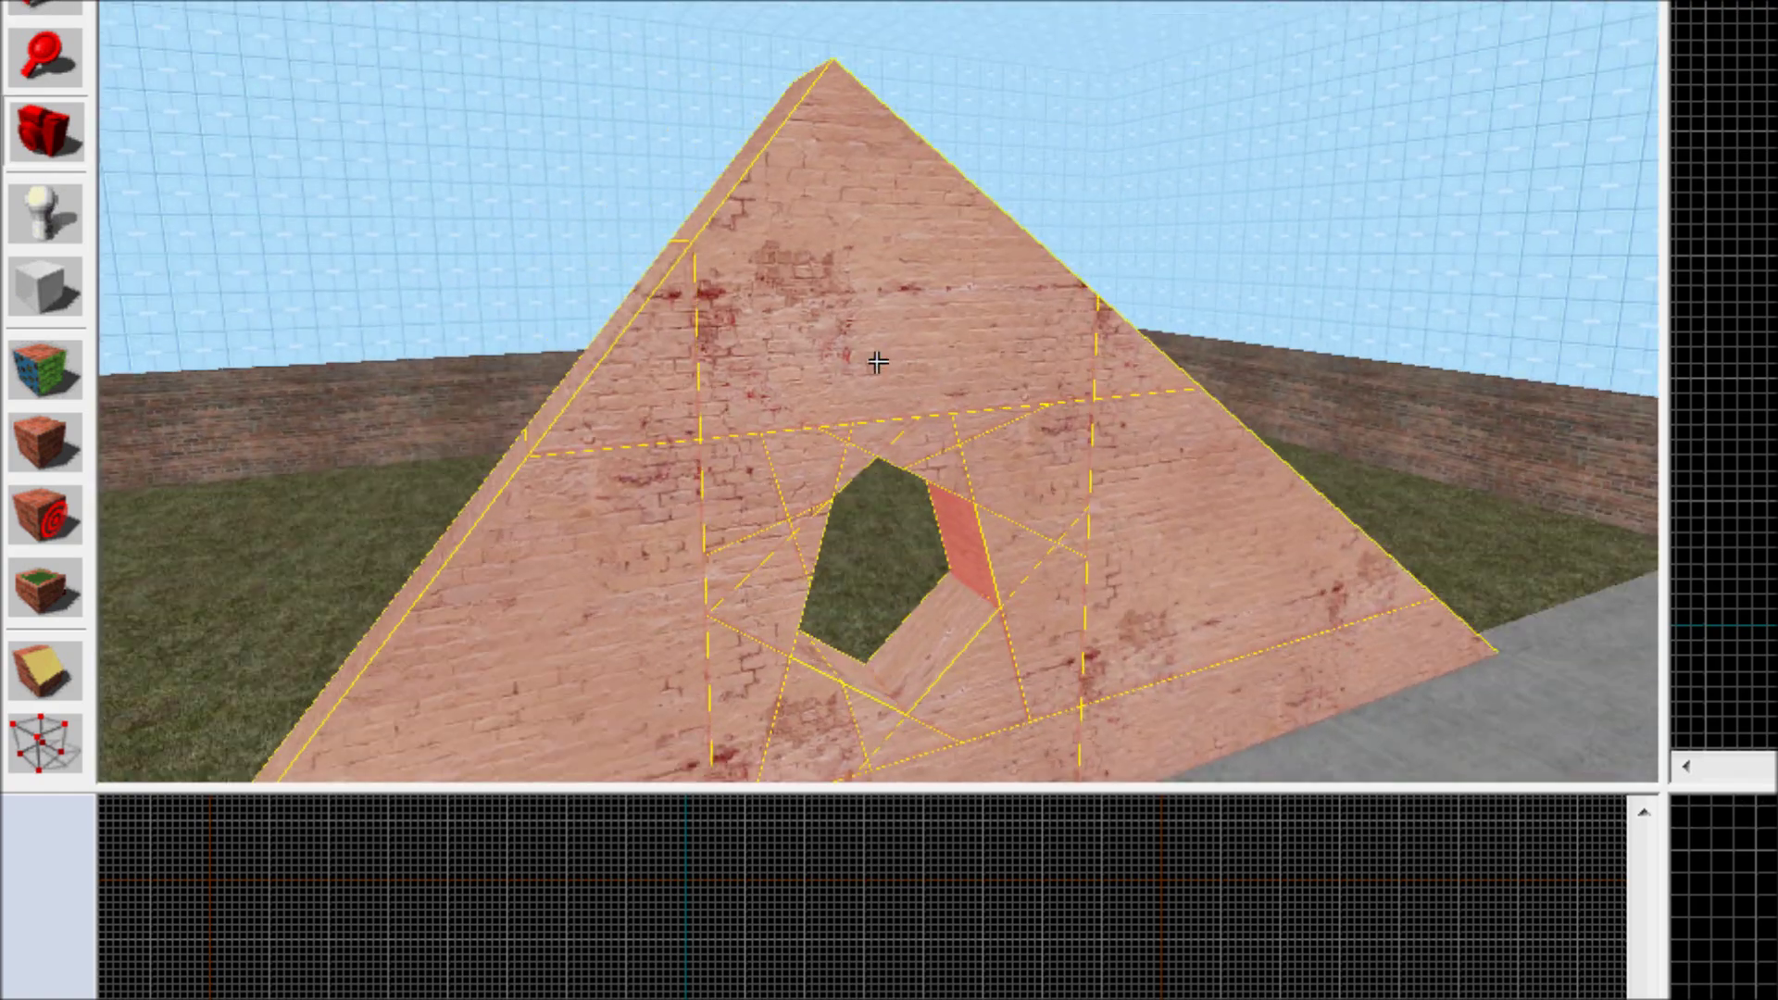
pyautogui.press('w')
pyautogui.press('s')
pyautogui.press('z')
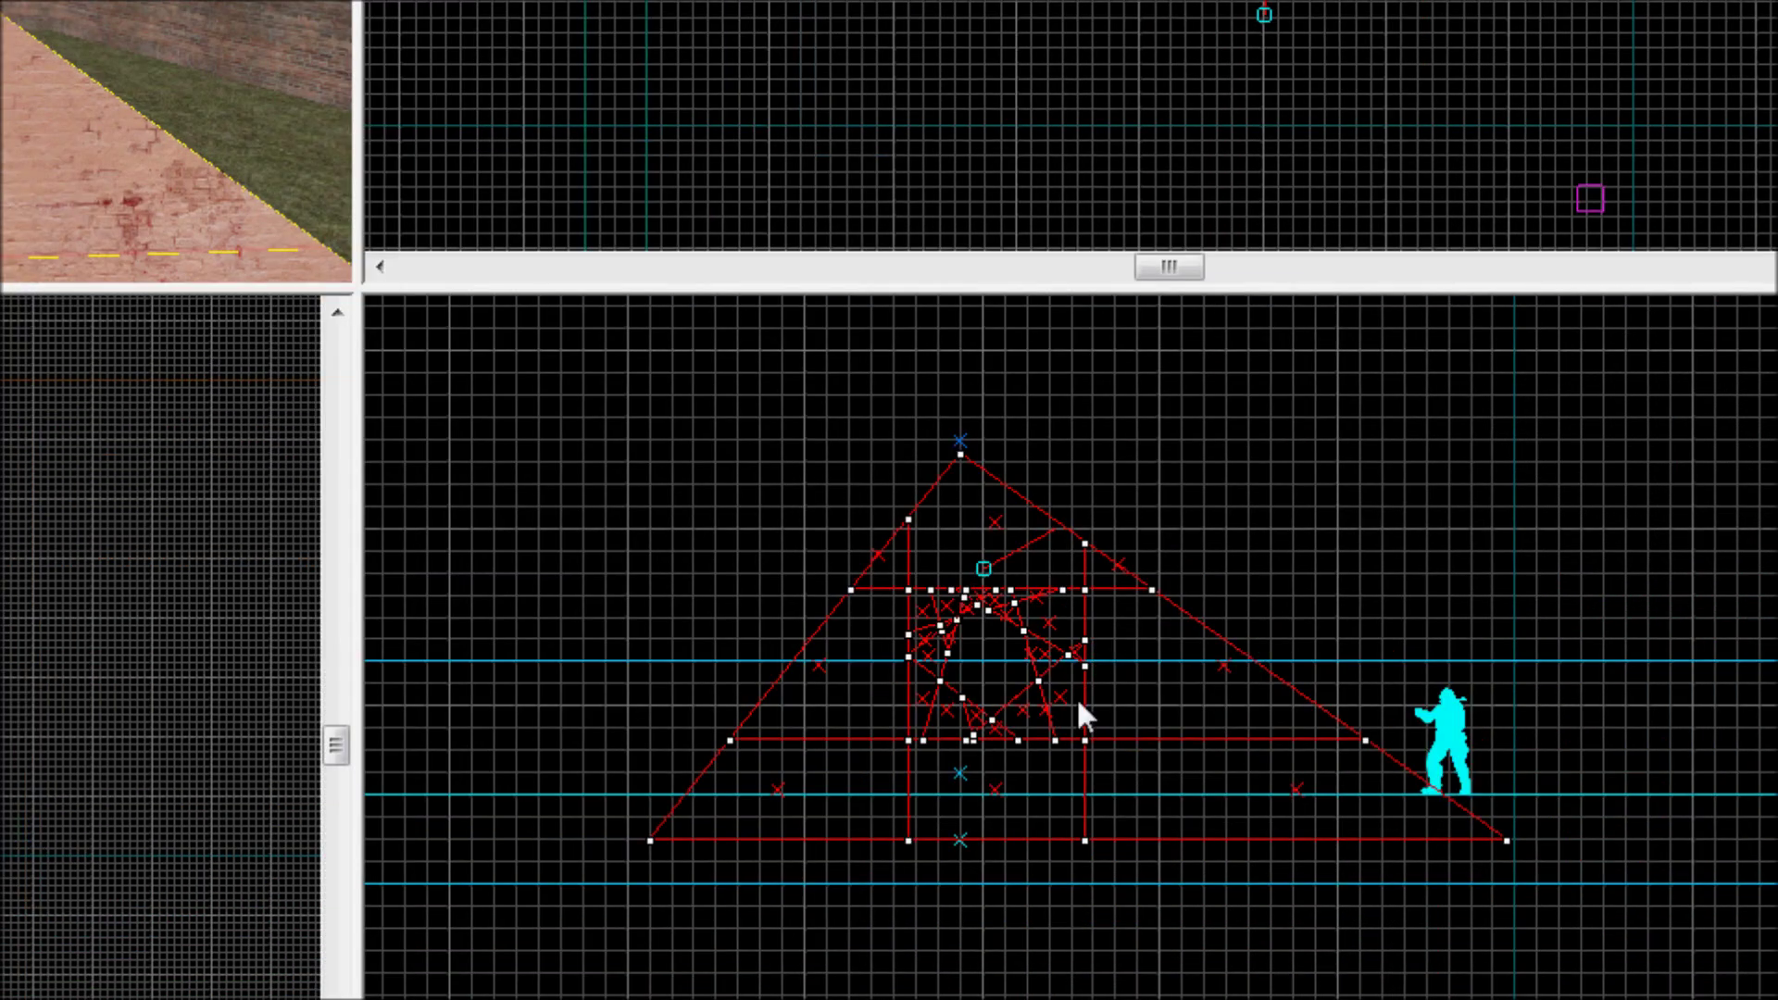
# Step: Resize the wall group so its base sits at floor level and its height is 246.4 units
pyautogui.hotkey('shift', 'x')
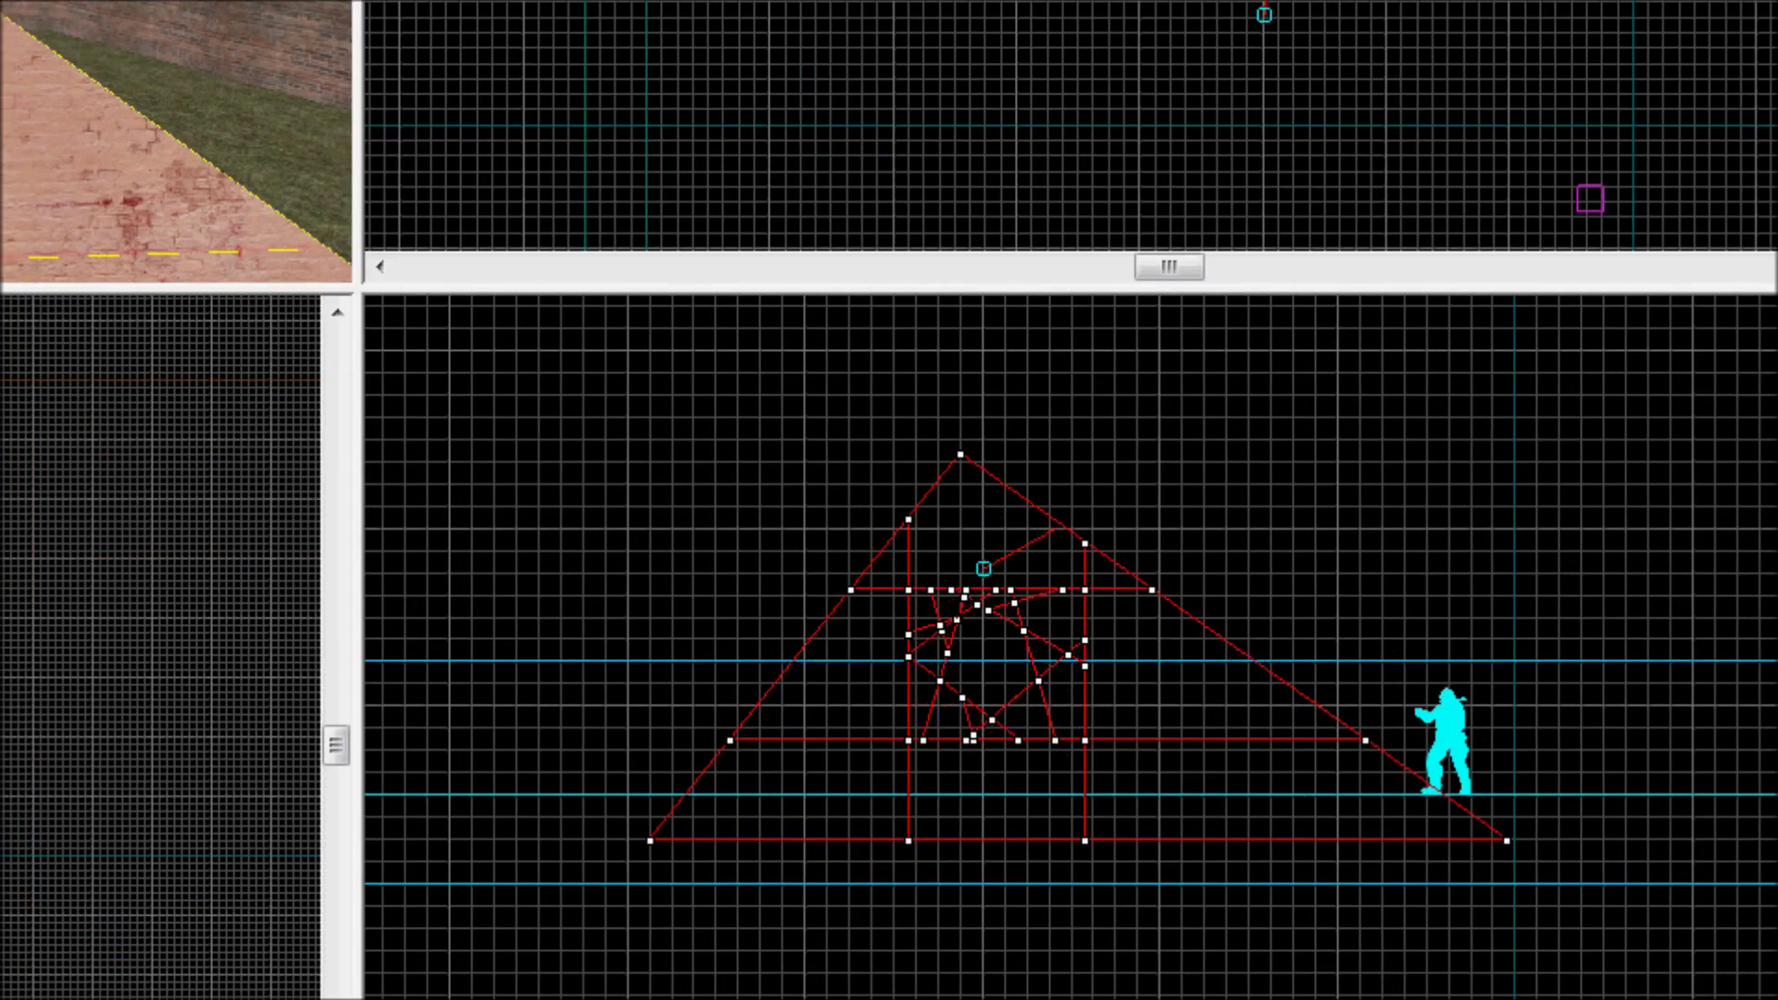
pyautogui.hotkey('shift', 's')
pyautogui.moveTo(1076, 851)
pyautogui.mouseDown()
pyautogui.moveTo(1069, 672)
pyautogui.moveTo(1065, 697)
pyautogui.moveTo(1046, 687)
pyautogui.moveTo(1080, 821)
pyautogui.moveTo(1079, 806)
pyautogui.mouseUp()
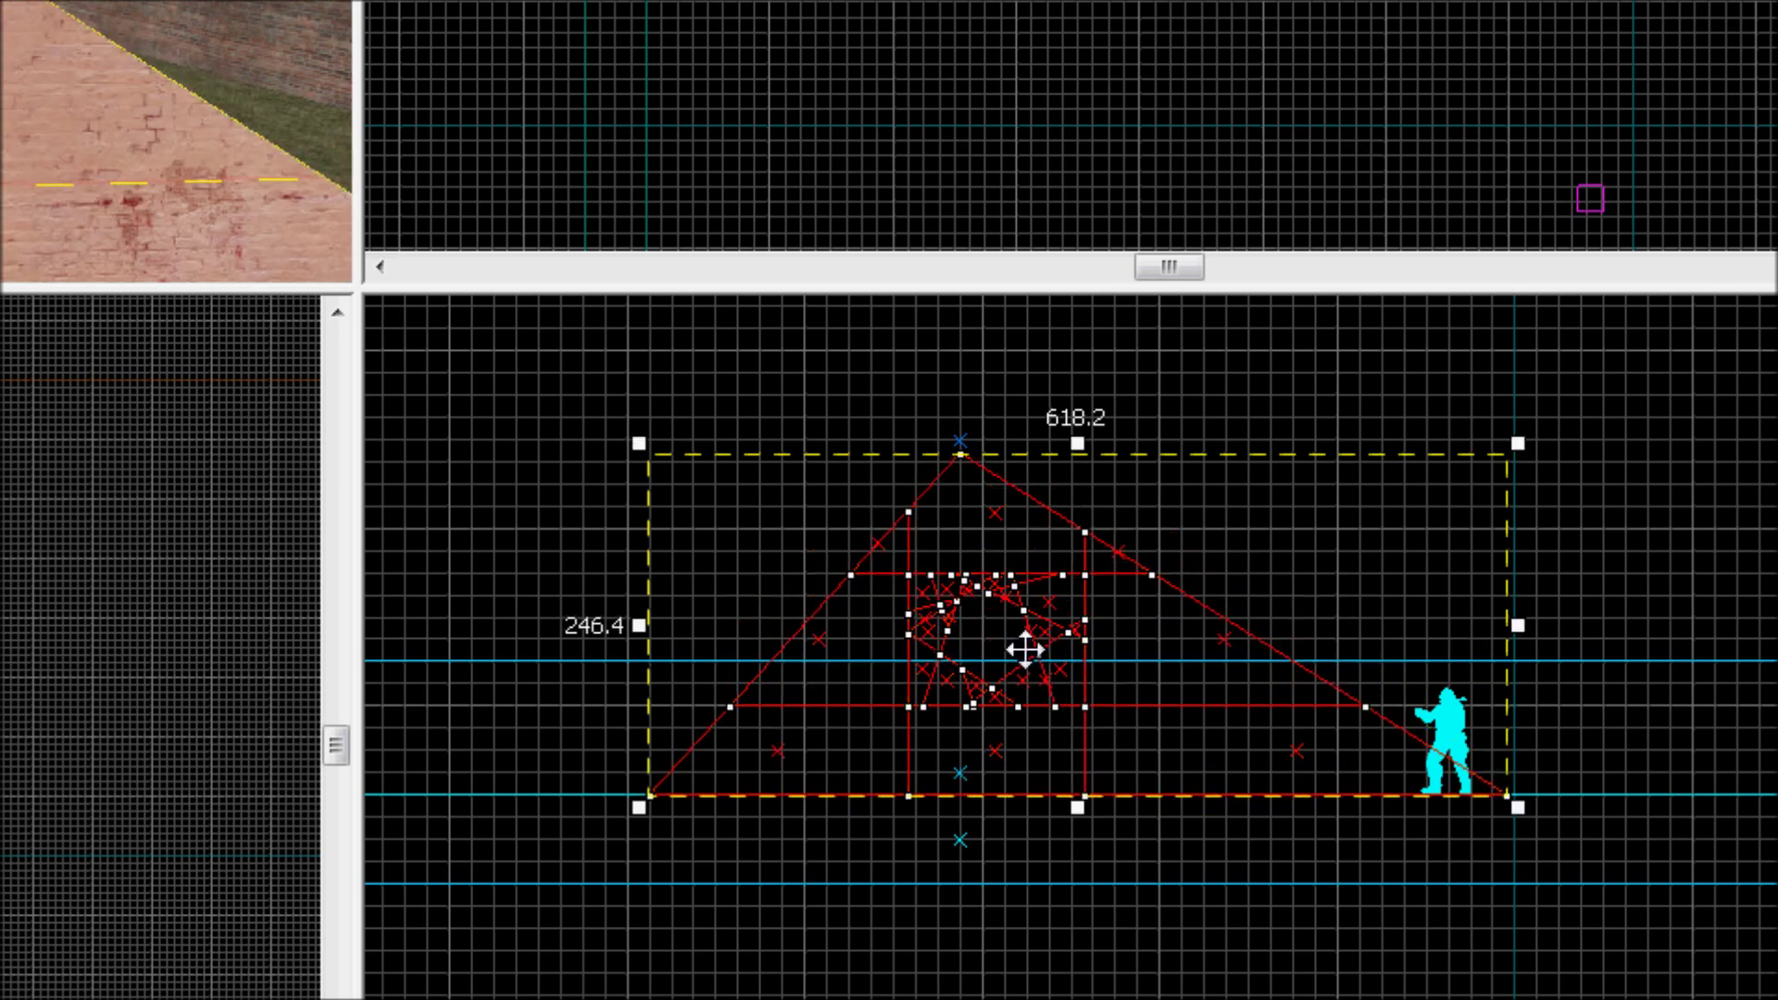